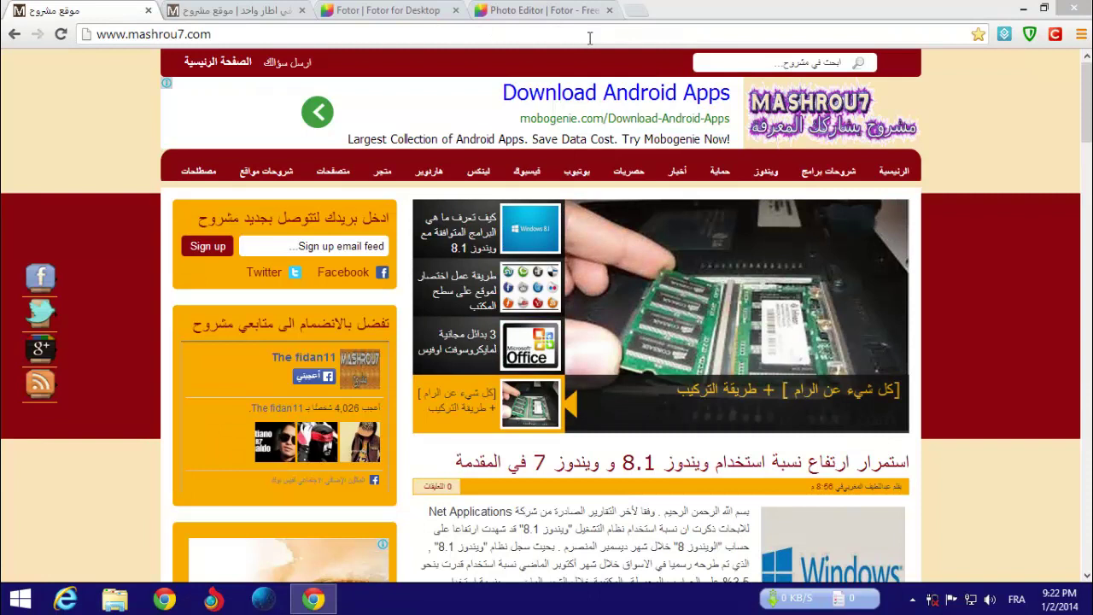
Step: Minimize Google Chrome so the Windows desktop with the Fotor shortcut is visible
{"action": "left_click", "coordinate": [1023, 13]}
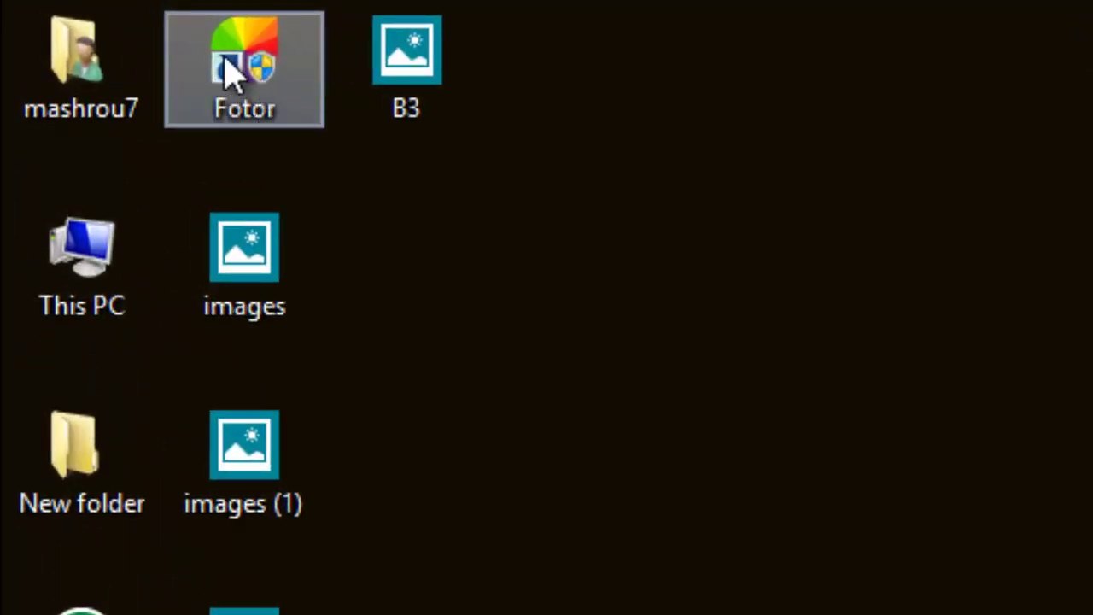
Step: Launch Fotor from the desktop, choose Update Later, and start a new Collage
{"action": "double_click", "coordinate": [298, 85]}
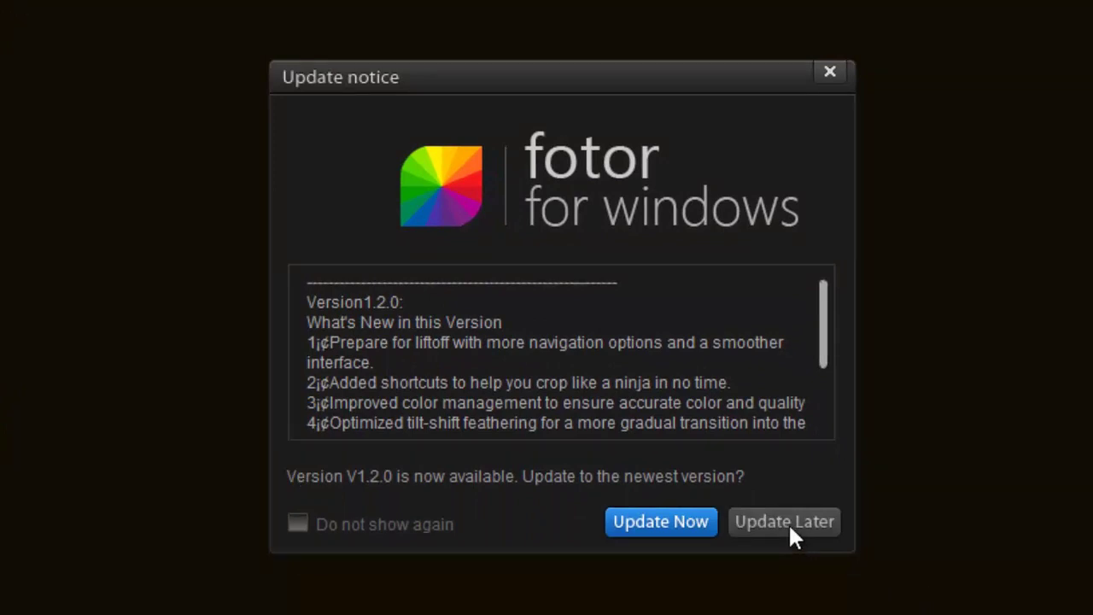
{"action": "left_click", "coordinate": [786, 522]}
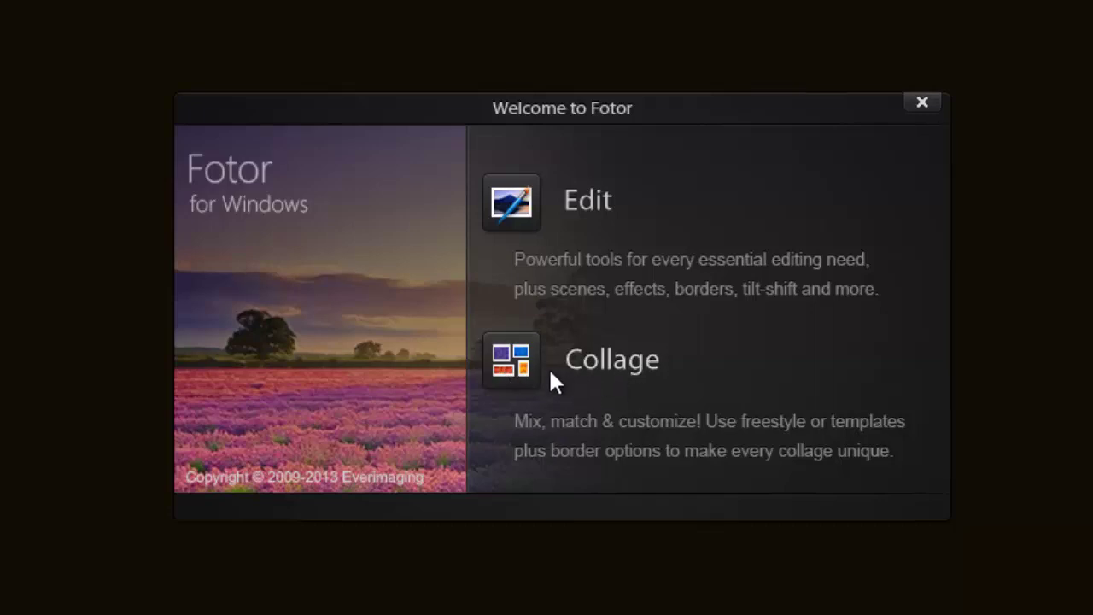
{"action": "left_click", "coordinate": [599, 365]}
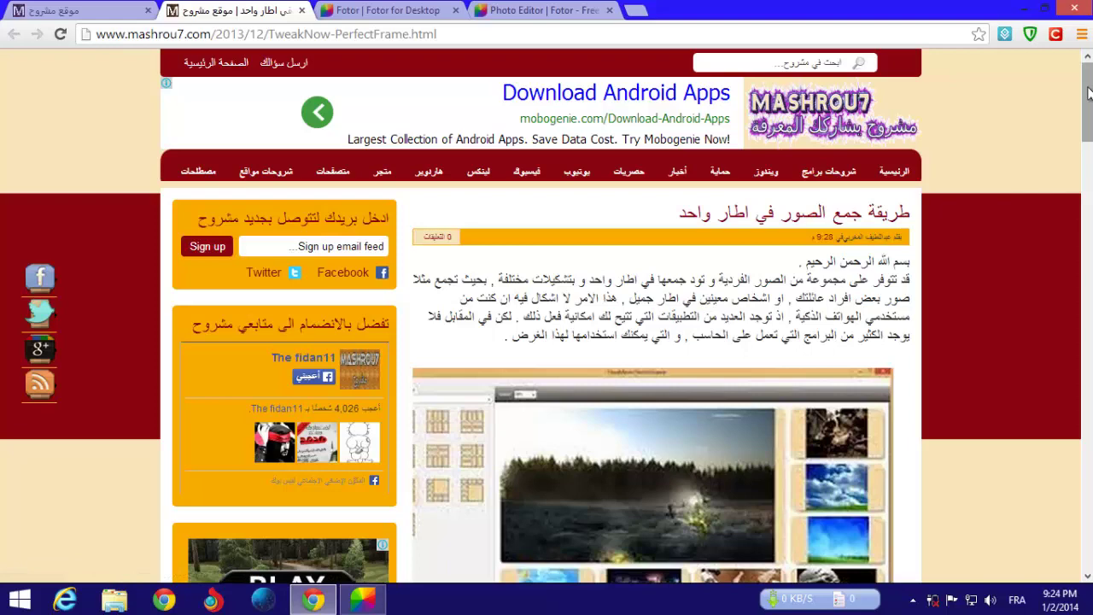
Step: Scroll the collage article, then switch to the first tab with the mashrou7.com home page
{"action": "mouse_move", "coordinate": [1088, 101]}
{"action": "left_mouse_down"}
{"action": "mouse_move", "coordinate": [1088, 160]}
{"action": "mouse_move", "coordinate": [1089, 90]}
{"action": "left_mouse_up"}
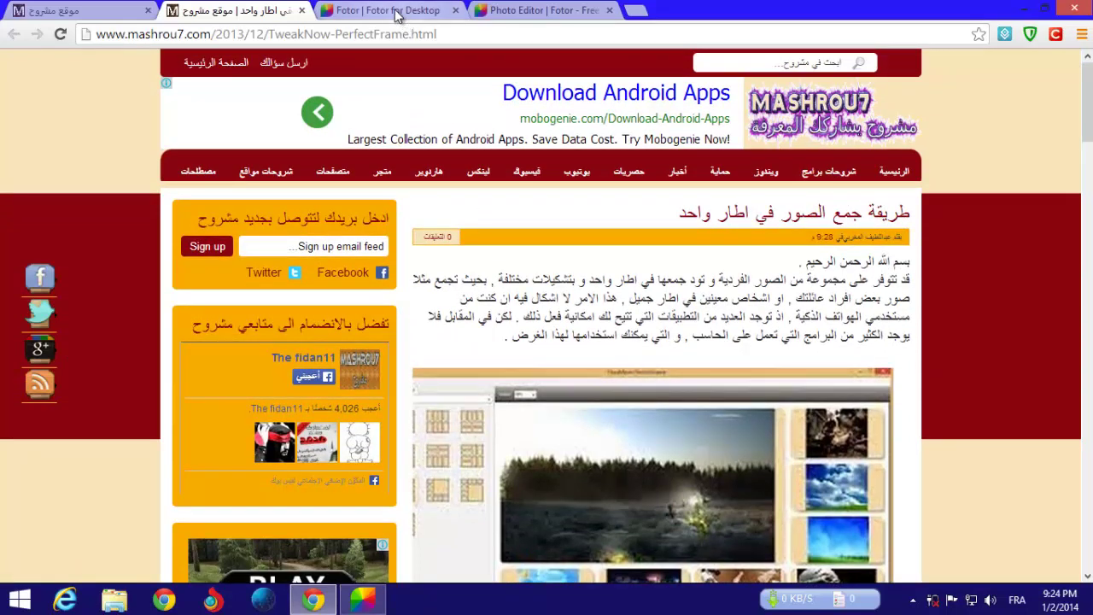
{"action": "left_click", "coordinate": [91, 17]}
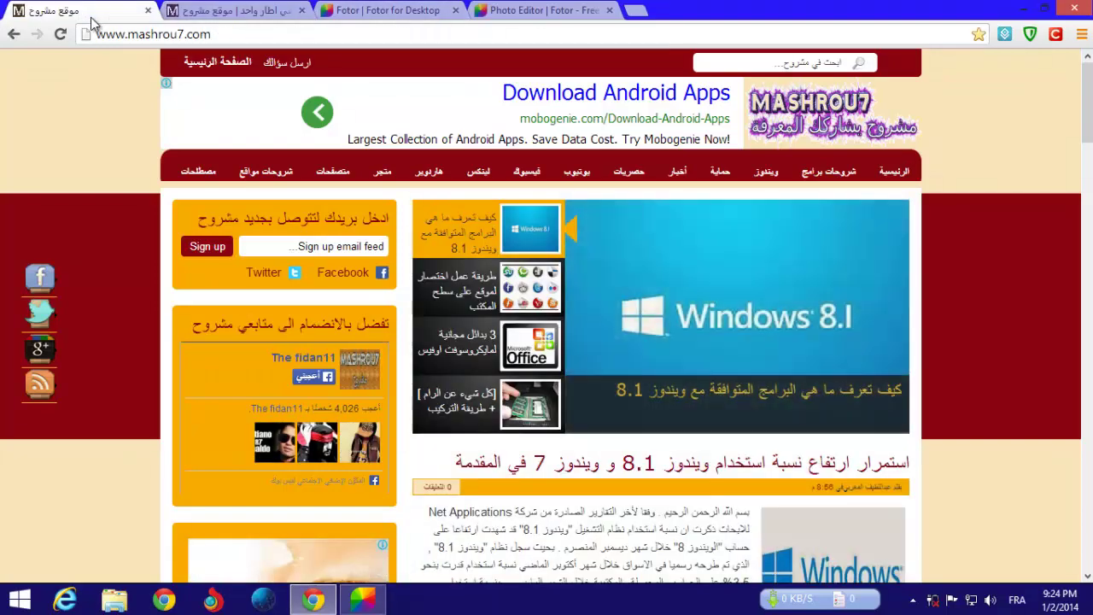
Step: Minimize Chrome and preview several collage templates in Fotor, from columns to mixed panel layouts
{"action": "left_click", "coordinate": [1024, 10]}
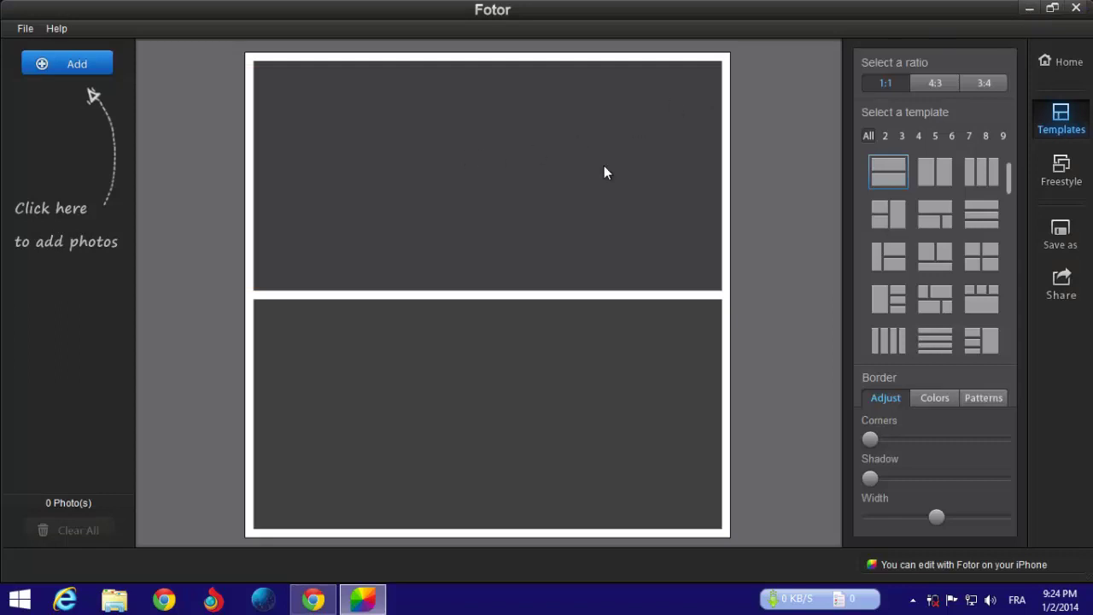
{"action": "left_click", "coordinate": [936, 174]}
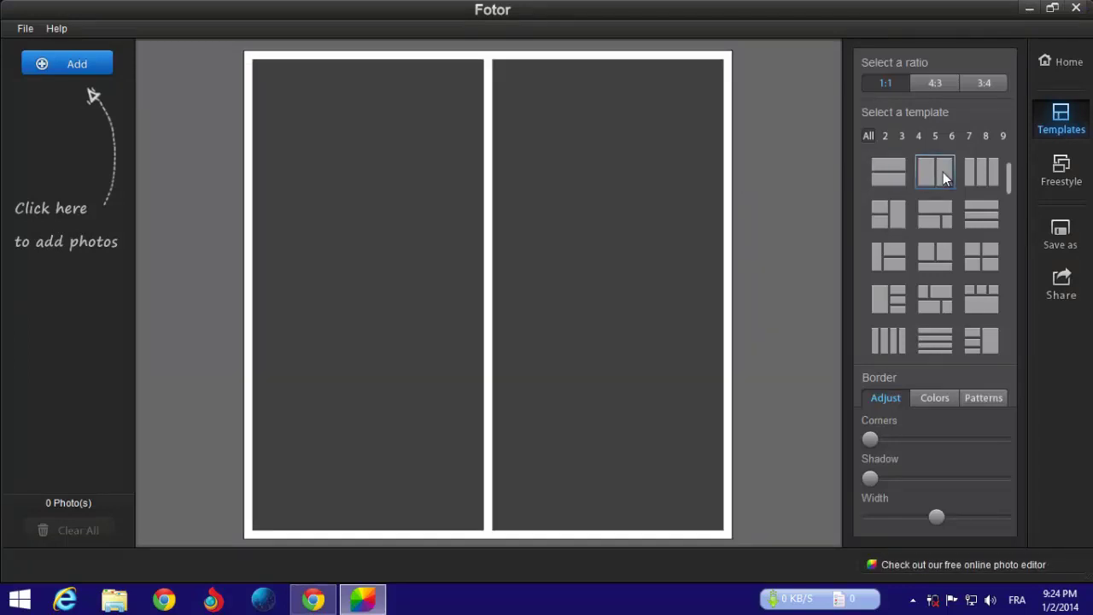
{"action": "left_click", "coordinate": [976, 174]}
{"action": "left_click", "coordinate": [980, 210]}
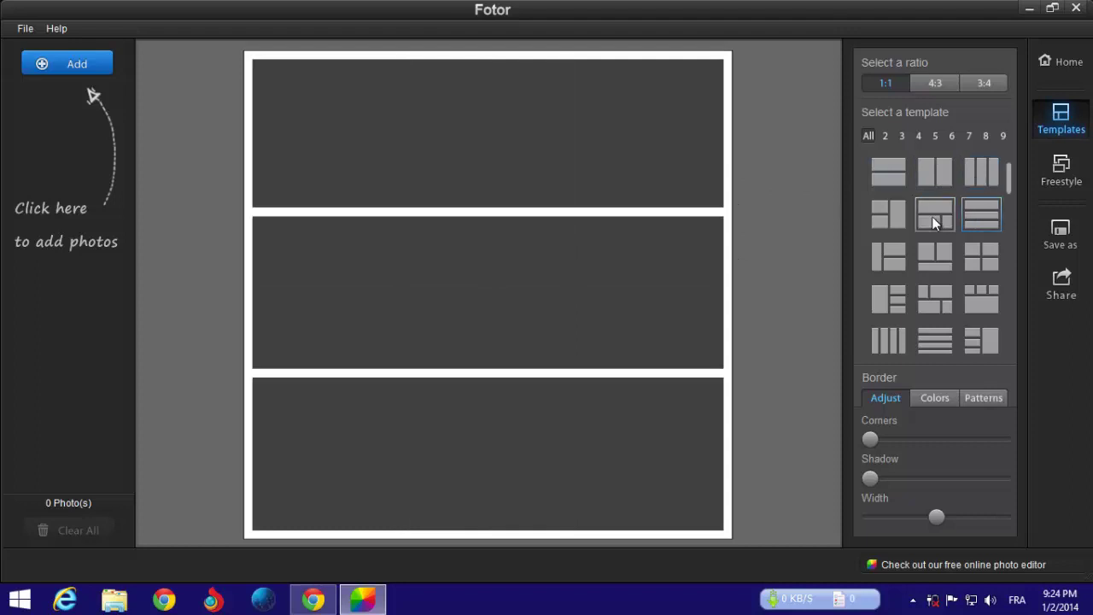
{"action": "left_click", "coordinate": [931, 216]}
{"action": "left_click", "coordinate": [890, 222]}
{"action": "left_click", "coordinate": [890, 260]}
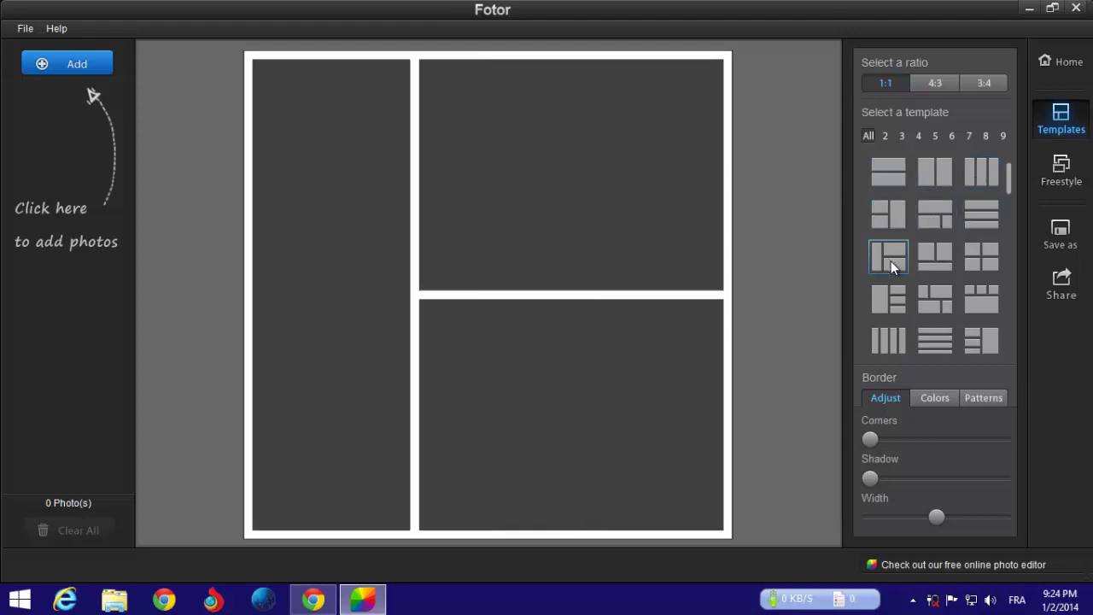
{"action": "left_click", "coordinate": [890, 296]}
{"action": "left_click", "coordinate": [922, 303]}
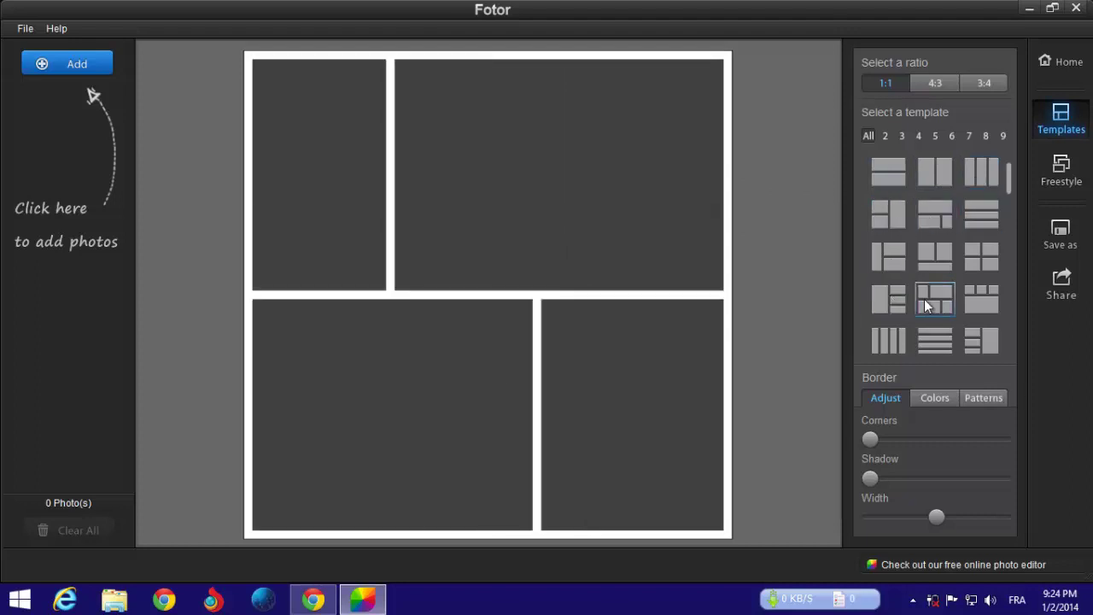
{"action": "left_click", "coordinate": [929, 250]}
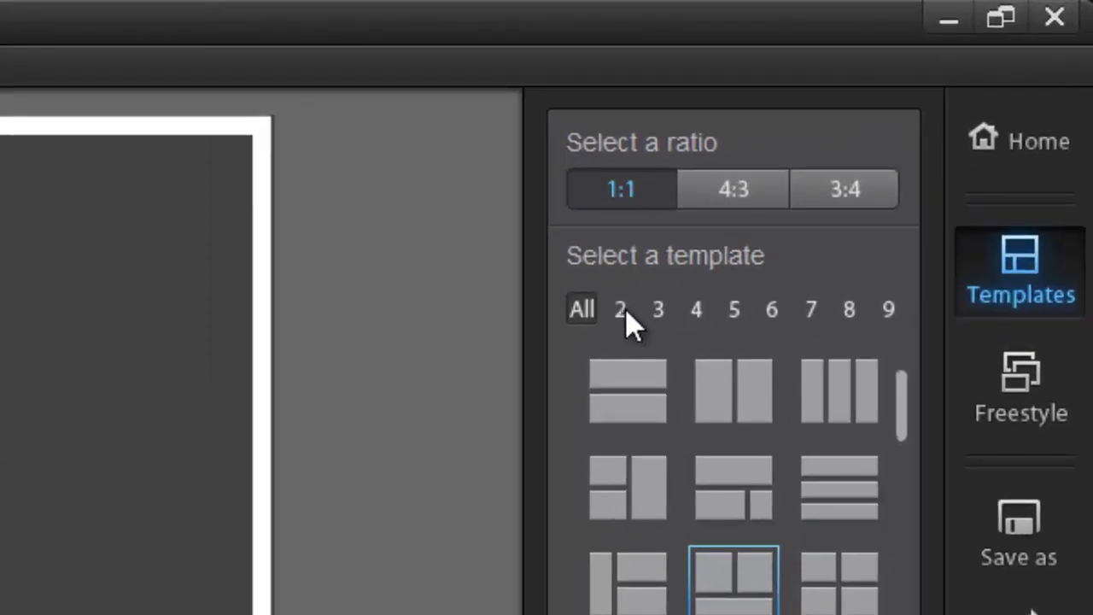
Step: Filter templates by 2, 3 and 4 photos, then settle on the four-panel 2×2 grid
{"action": "left_click", "coordinate": [621, 309]}
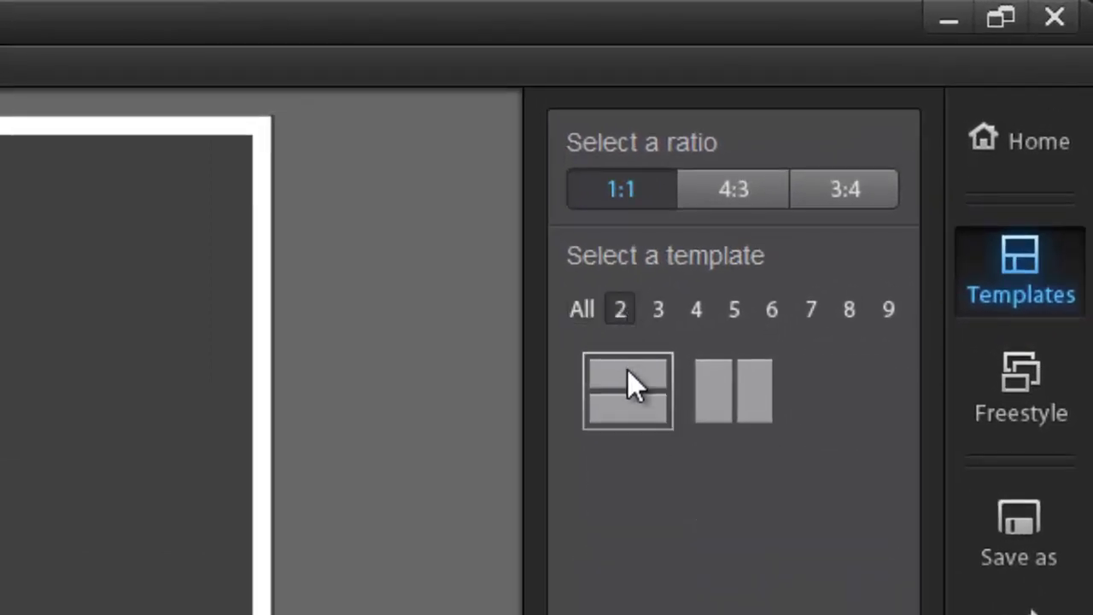
{"action": "left_click", "coordinate": [735, 382]}
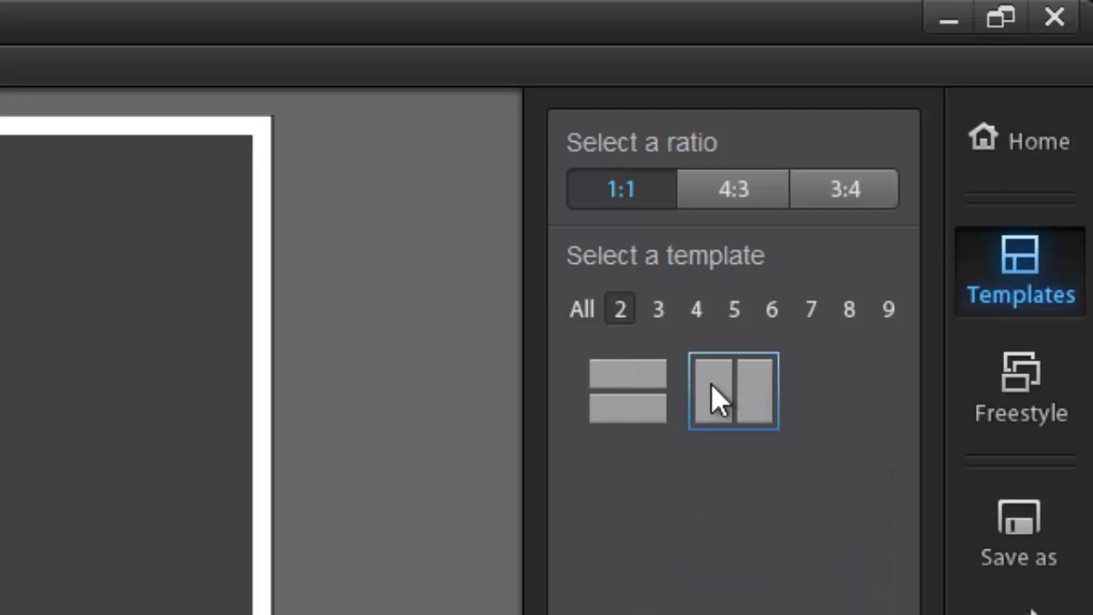
{"action": "left_click", "coordinate": [642, 386]}
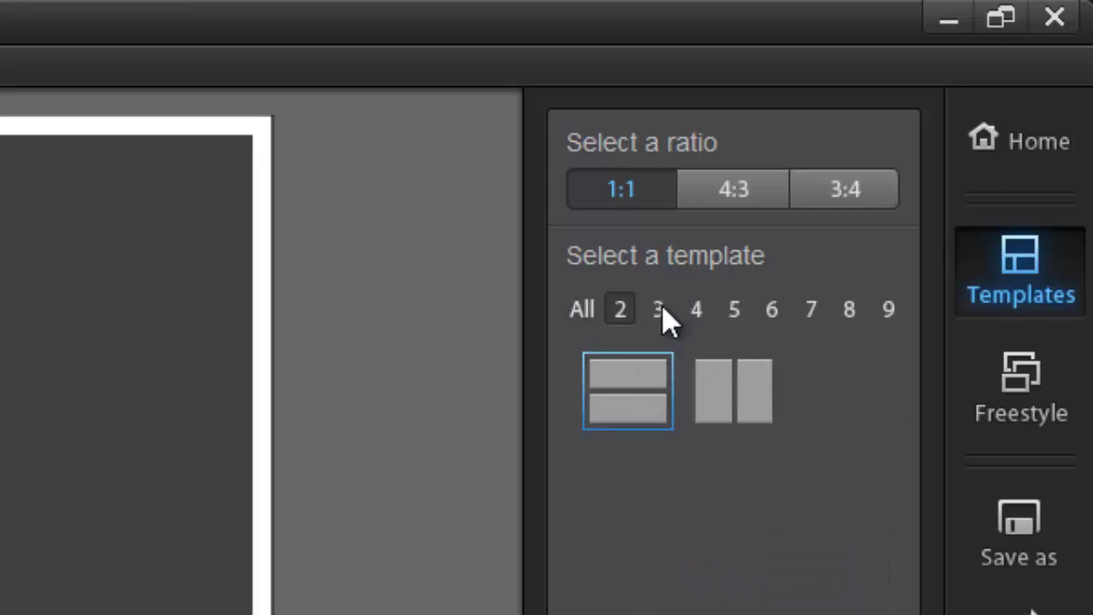
{"action": "left_click", "coordinate": [659, 309]}
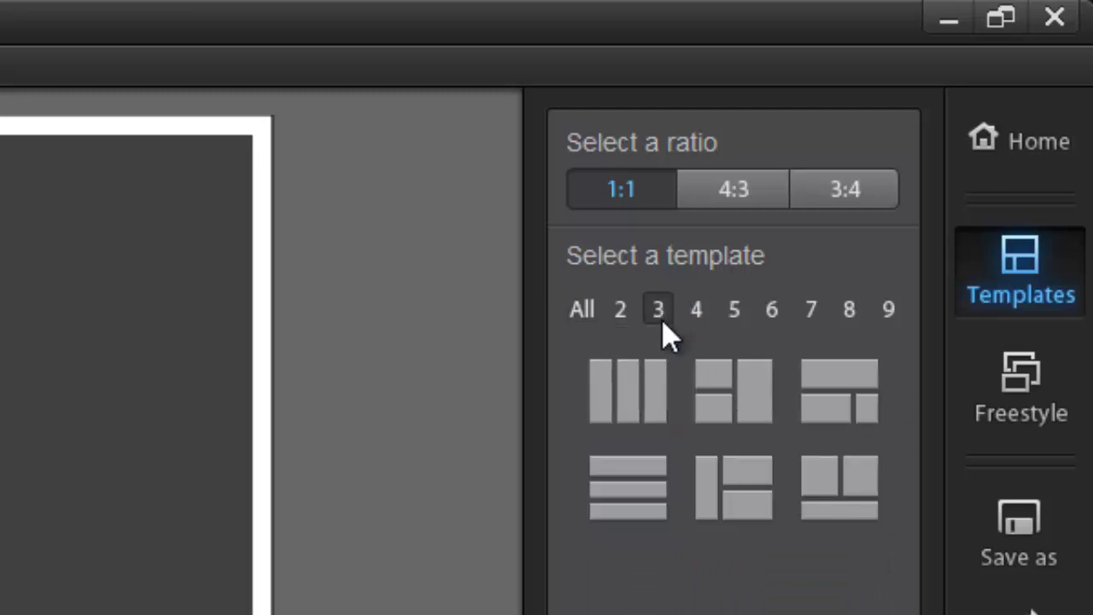
{"action": "left_click", "coordinate": [651, 375]}
{"action": "left_click", "coordinate": [860, 233]}
{"action": "left_click", "coordinate": [981, 170]}
{"action": "left_click", "coordinate": [919, 135]}
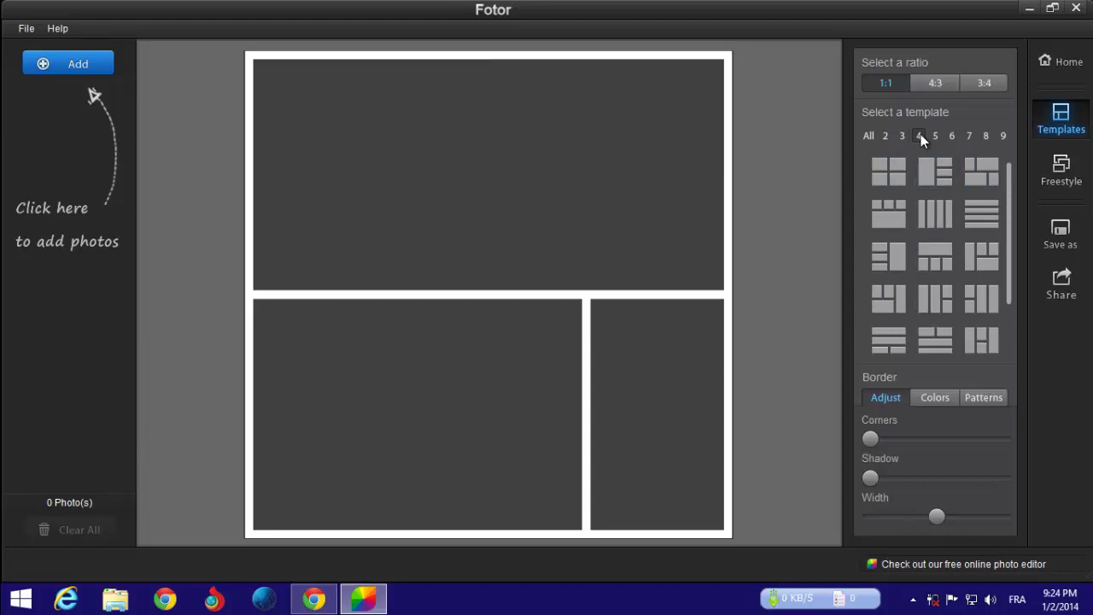
{"action": "left_click", "coordinate": [892, 175]}
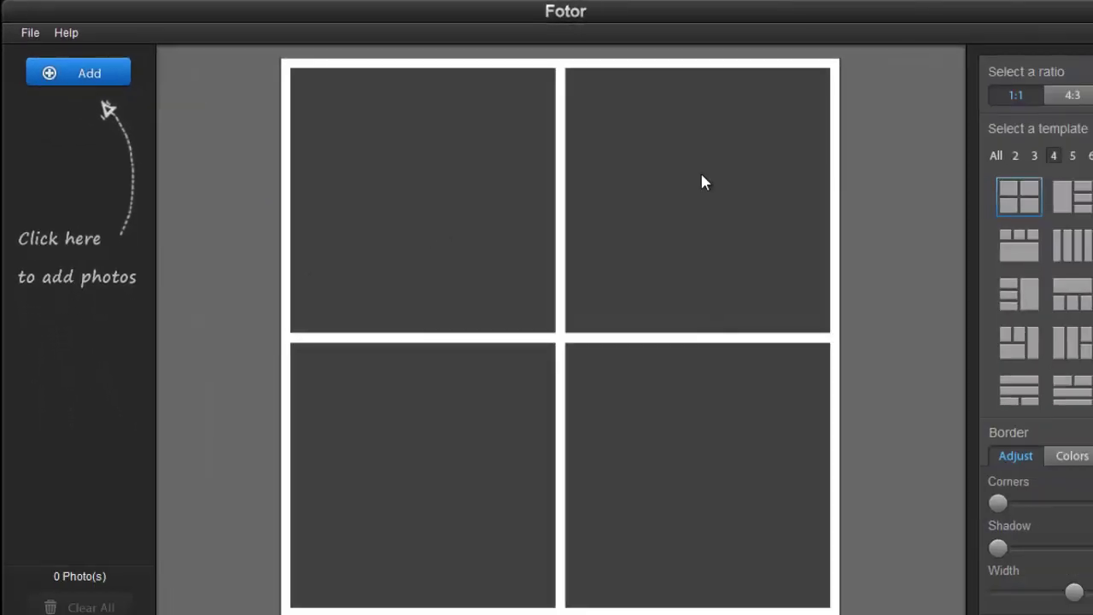
Step: Put the b1 lorikeets photo top-right and the B3 budgie photo in the bottom-left cell
{"action": "left_click", "coordinate": [633, 169]}
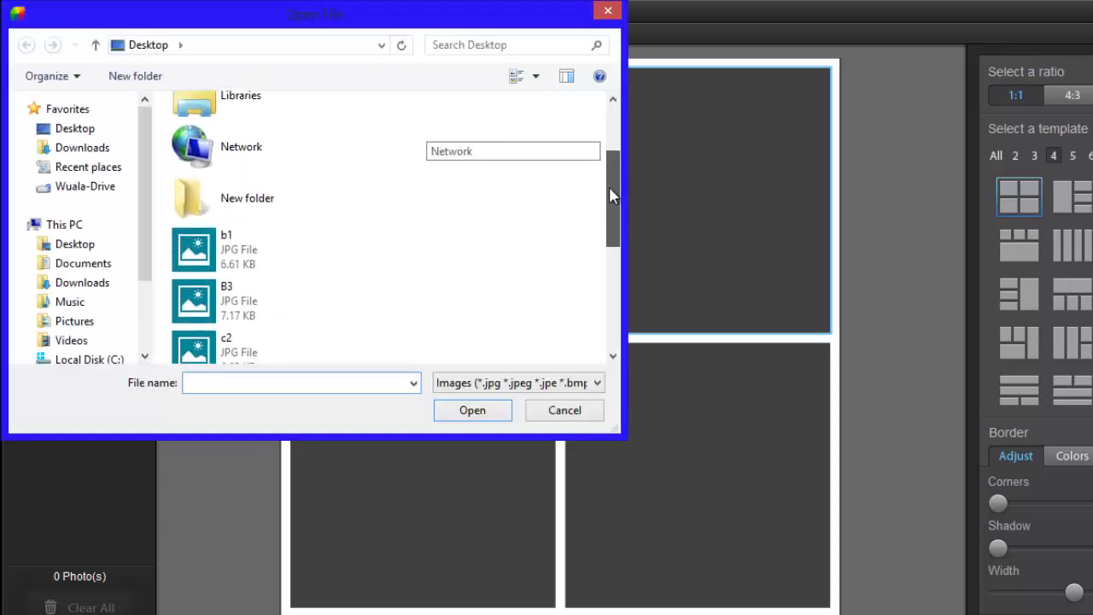
{"action": "left_click_drag", "start_coordinate": [613, 149], "coordinate": [611, 215]}
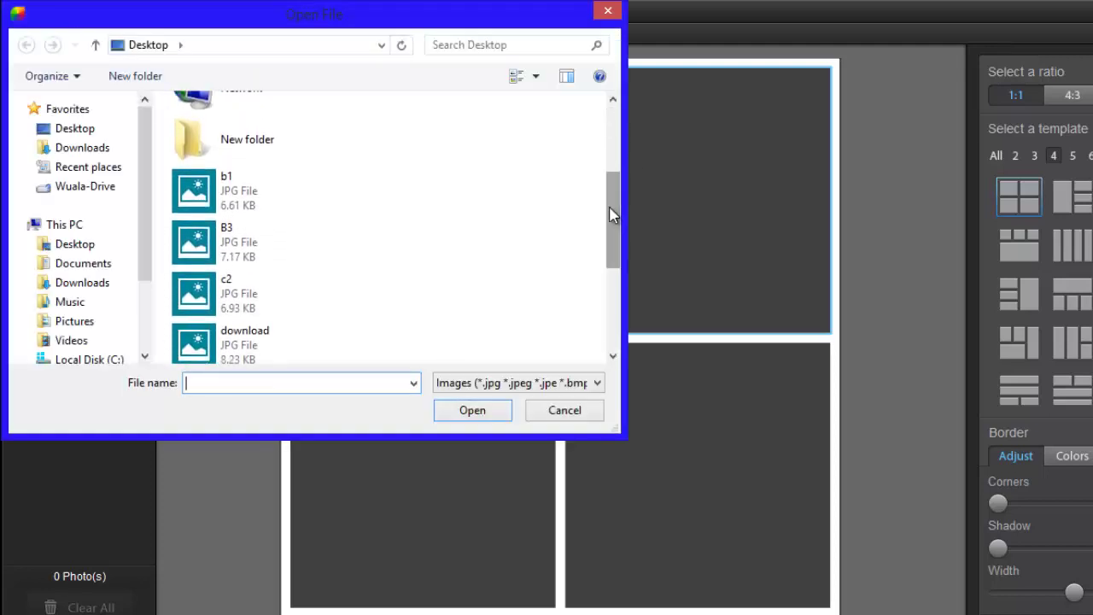
{"action": "left_click", "coordinate": [245, 201]}
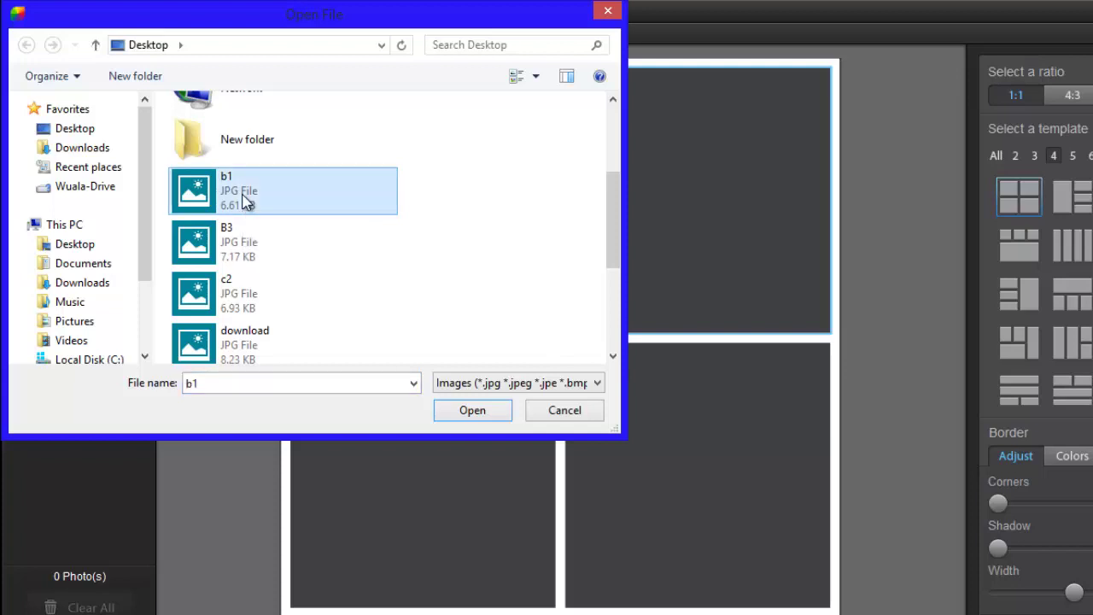
{"action": "left_click", "coordinate": [471, 413]}
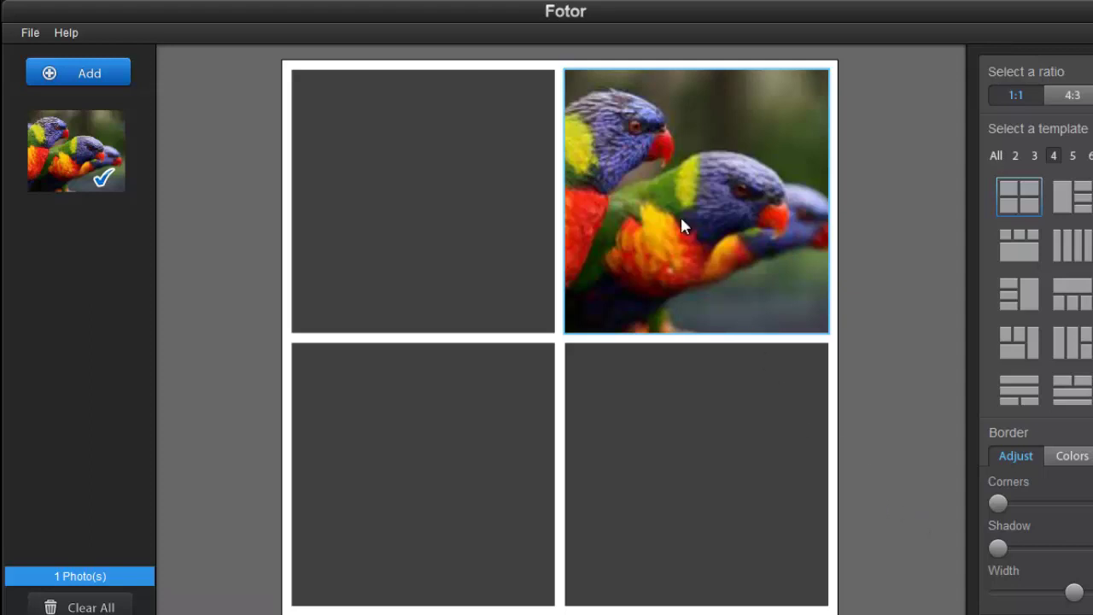
{"action": "left_click", "coordinate": [356, 183]}
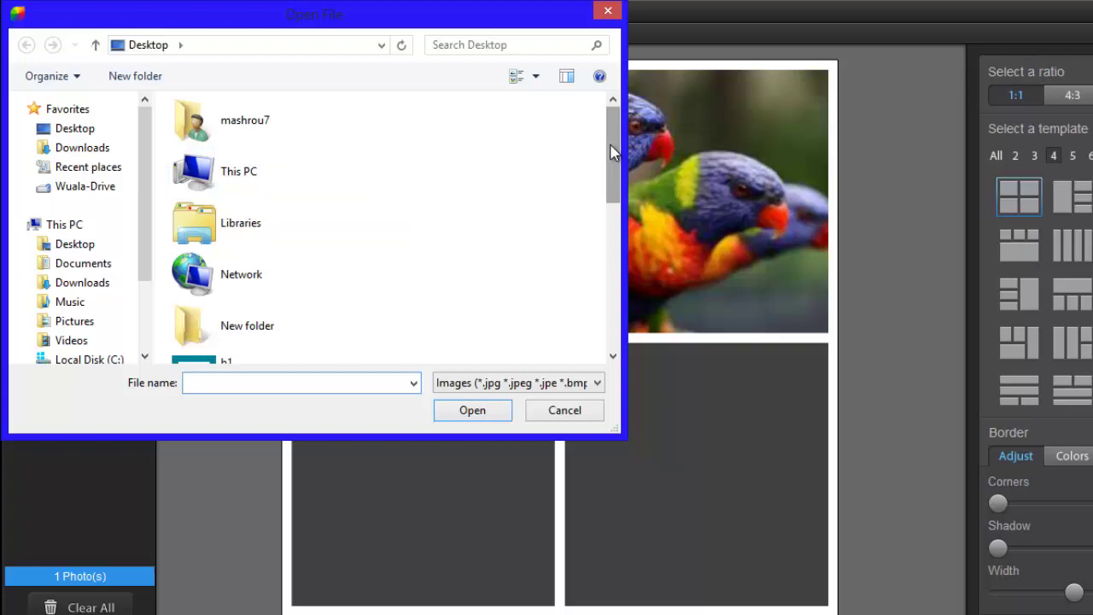
{"action": "left_click_drag", "start_coordinate": [611, 138], "coordinate": [611, 207]}
{"action": "double_click", "coordinate": [197, 237]}
{"action": "mouse_move", "coordinate": [422, 200]}
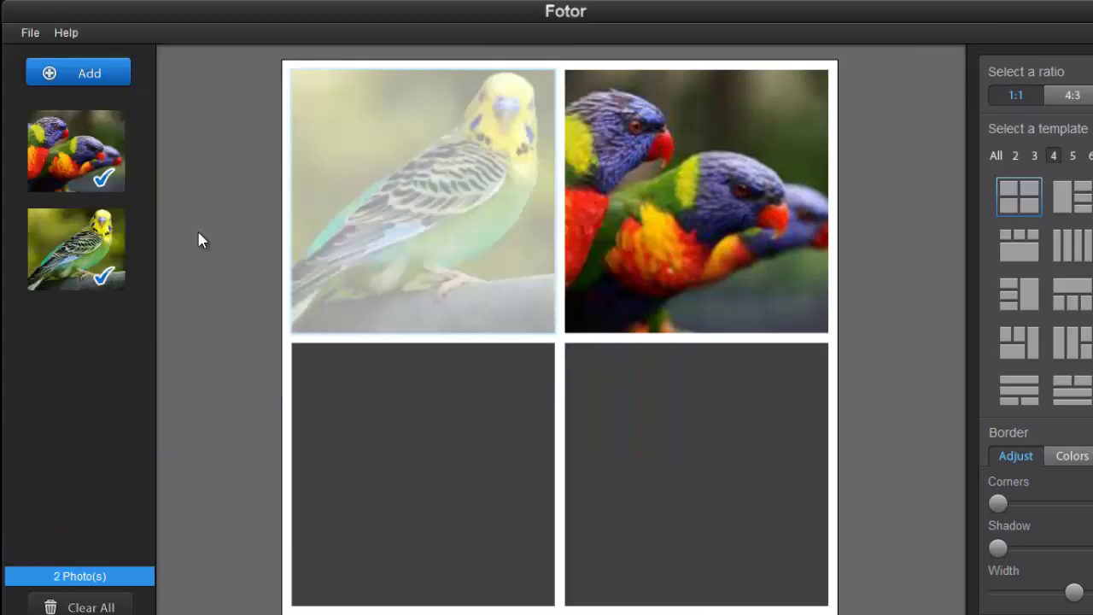
{"action": "left_click_drag", "start_coordinate": [421, 196], "coordinate": [420, 480]}
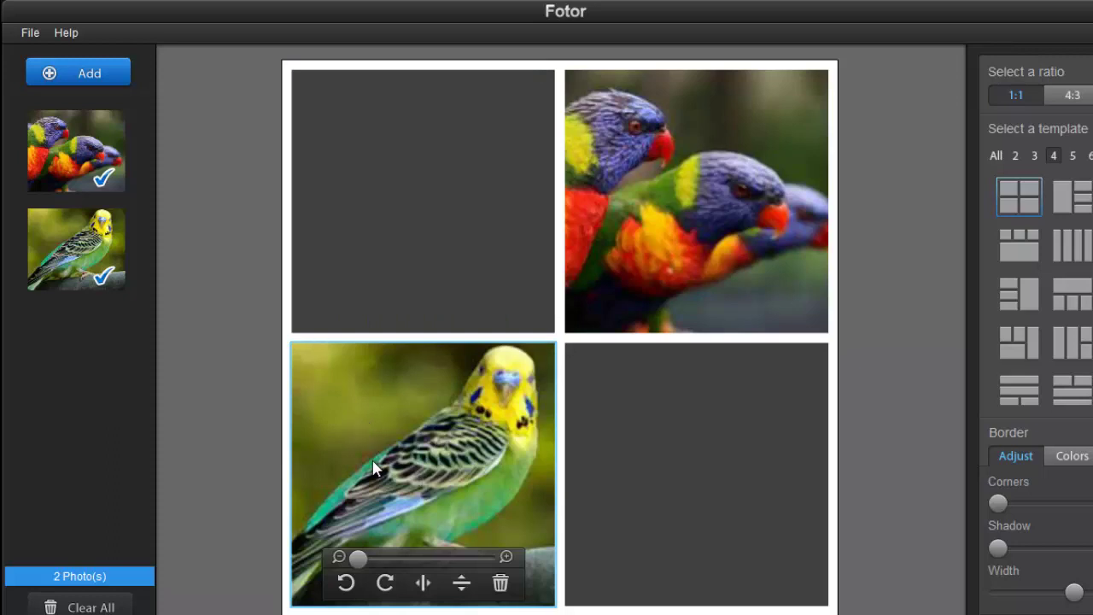
Step: Fill the top-left cell with the c2 kittens photo and the bottom-right with the download kitten photo
{"action": "left_click", "coordinate": [412, 222]}
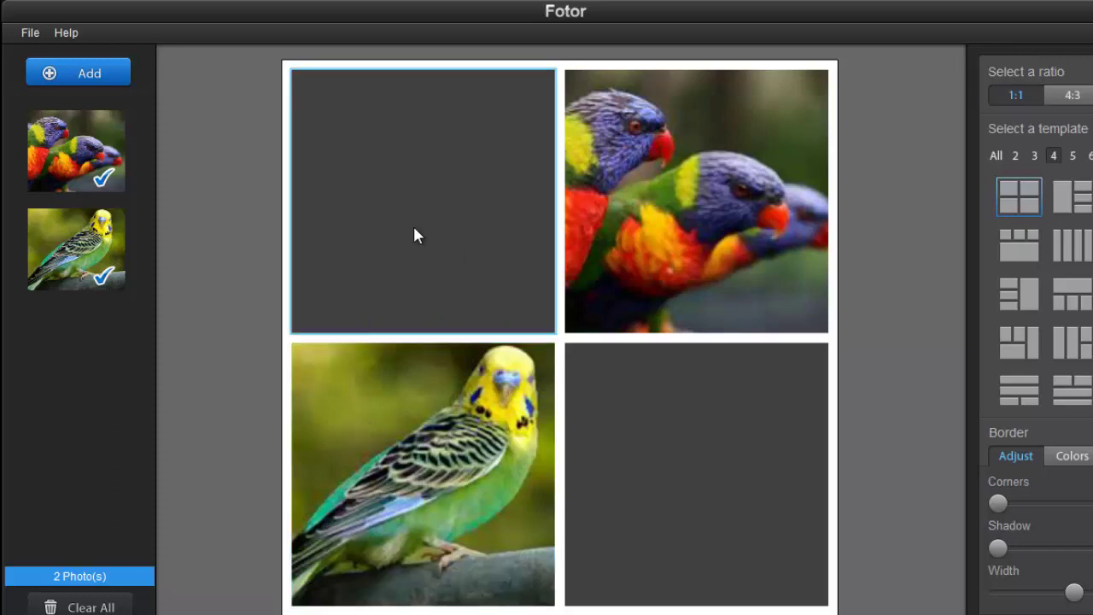
{"action": "left_click_drag", "start_coordinate": [612, 170], "coordinate": [609, 260]}
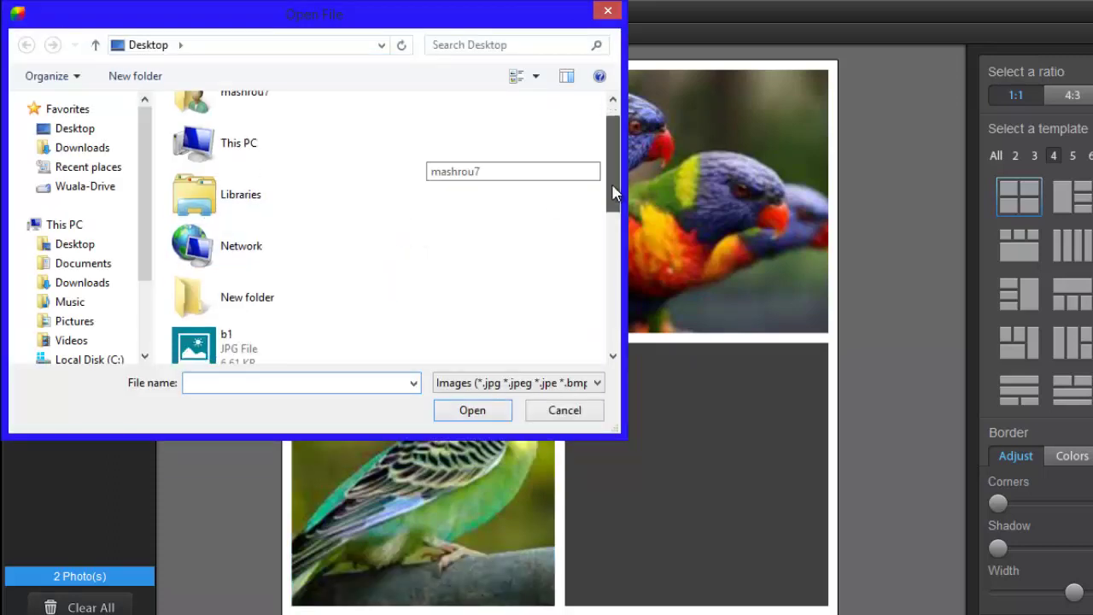
{"action": "double_click", "coordinate": [266, 187]}
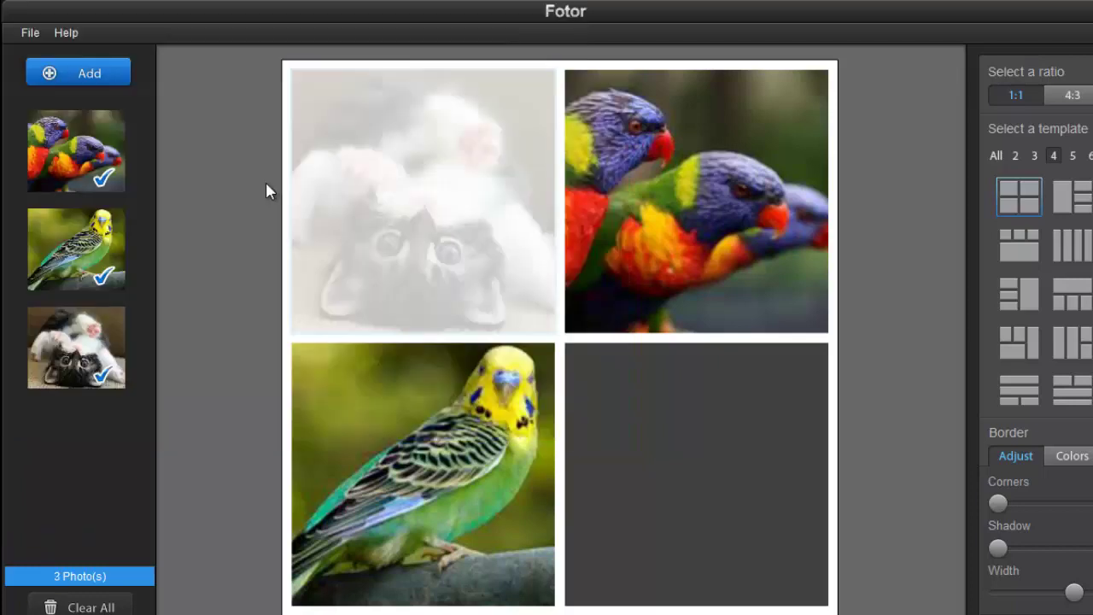
{"action": "left_click", "coordinate": [731, 462]}
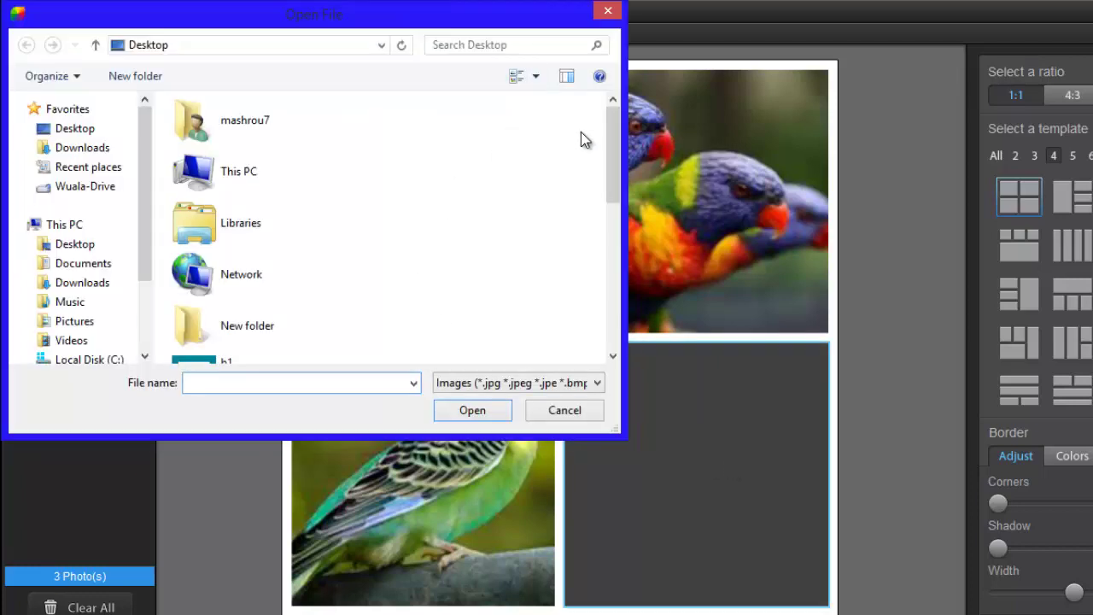
{"action": "left_click_drag", "start_coordinate": [607, 150], "coordinate": [610, 277]}
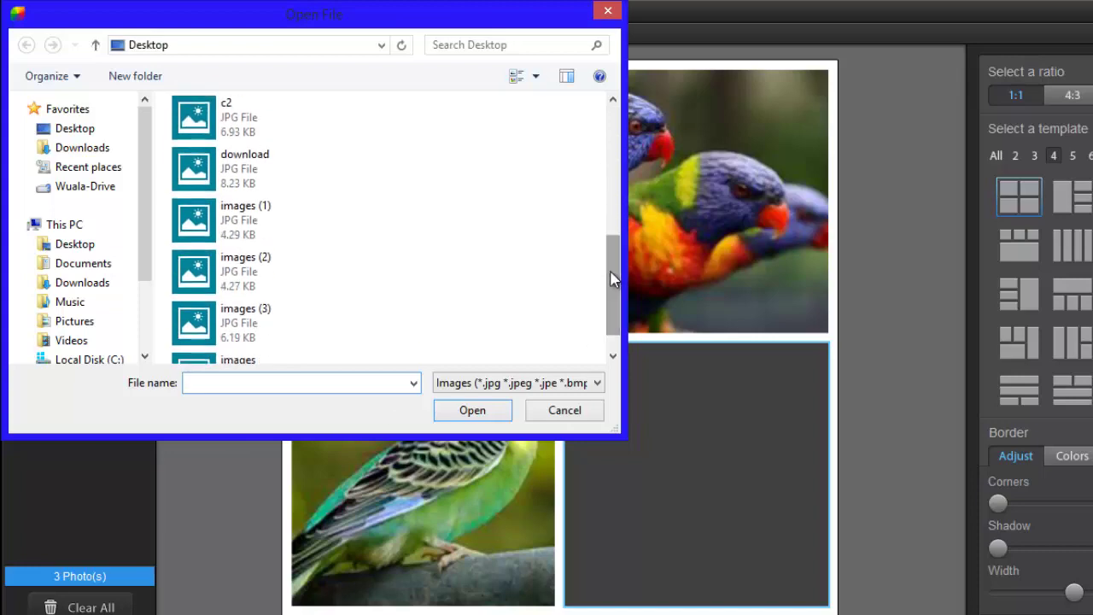
{"action": "double_click", "coordinate": [265, 181]}
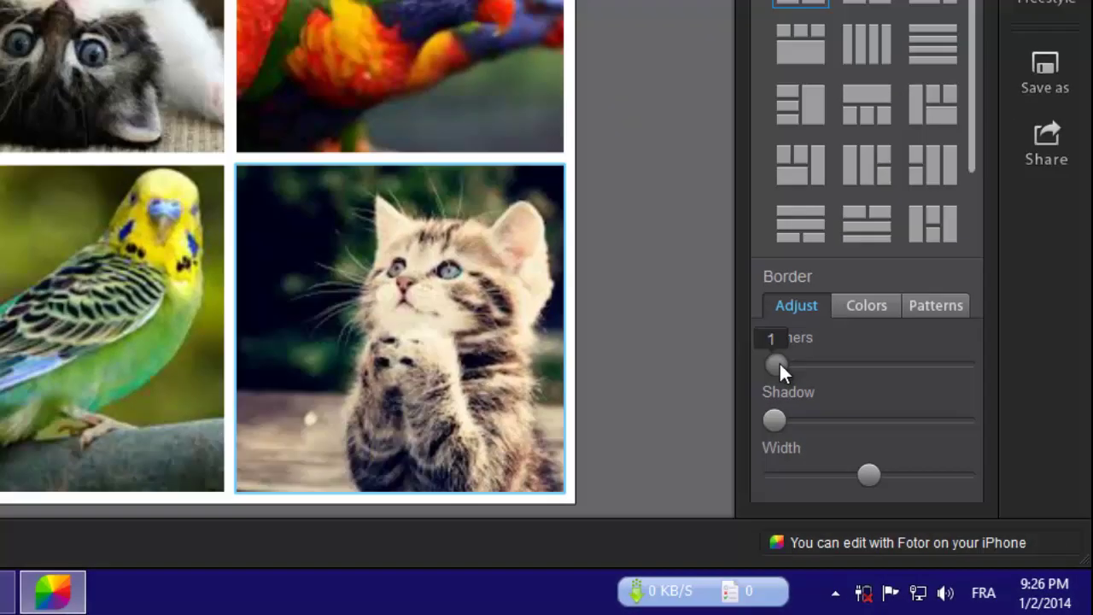
Step: Under Border > Adjust, return Corners to 0, set Shadow to about 51 and Width to 14
{"action": "mouse_move", "coordinate": [778, 363]}
{"action": "left_mouse_down"}
{"action": "mouse_move", "coordinate": [904, 433]}
{"action": "mouse_move", "coordinate": [876, 428]}
{"action": "left_mouse_up"}
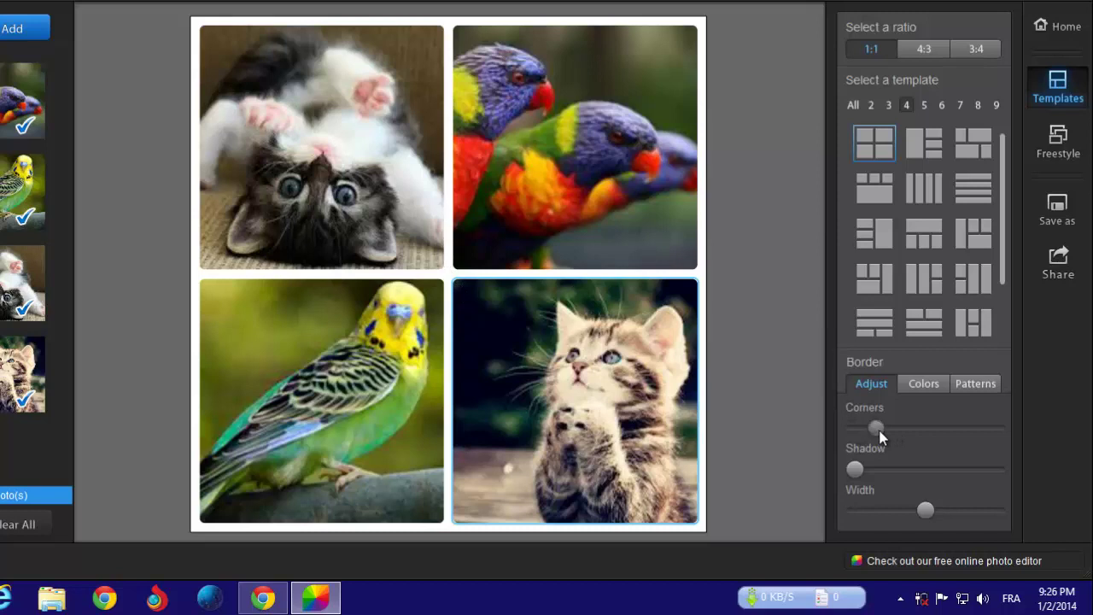
{"action": "mouse_move", "coordinate": [879, 431]}
{"action": "left_mouse_down"}
{"action": "mouse_move", "coordinate": [1009, 431]}
{"action": "mouse_move", "coordinate": [854, 427]}
{"action": "mouse_move", "coordinate": [985, 430]}
{"action": "mouse_move", "coordinate": [875, 429]}
{"action": "mouse_move", "coordinate": [944, 436]}
{"action": "left_mouse_up"}
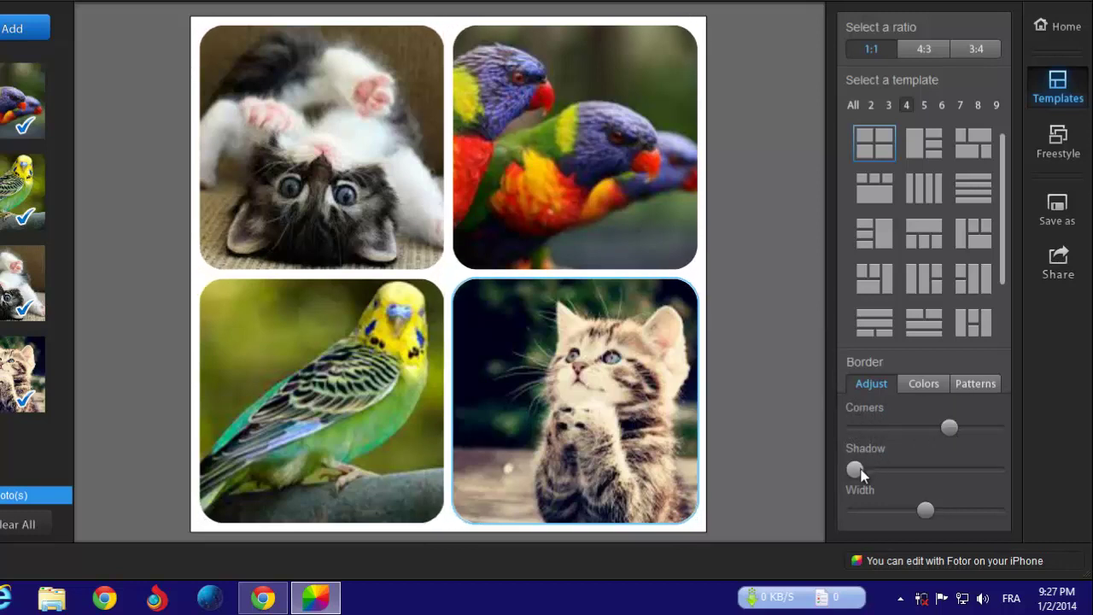
{"action": "mouse_move", "coordinate": [858, 475]}
{"action": "left_mouse_down"}
{"action": "mouse_move", "coordinate": [1002, 471]}
{"action": "mouse_move", "coordinate": [905, 473]}
{"action": "mouse_move", "coordinate": [999, 475]}
{"action": "mouse_move", "coordinate": [923, 474]}
{"action": "mouse_move", "coordinate": [949, 484]}
{"action": "mouse_move", "coordinate": [928, 511]}
{"action": "mouse_move", "coordinate": [993, 510]}
{"action": "mouse_move", "coordinate": [859, 513]}
{"action": "mouse_move", "coordinate": [969, 510]}
{"action": "left_mouse_up"}
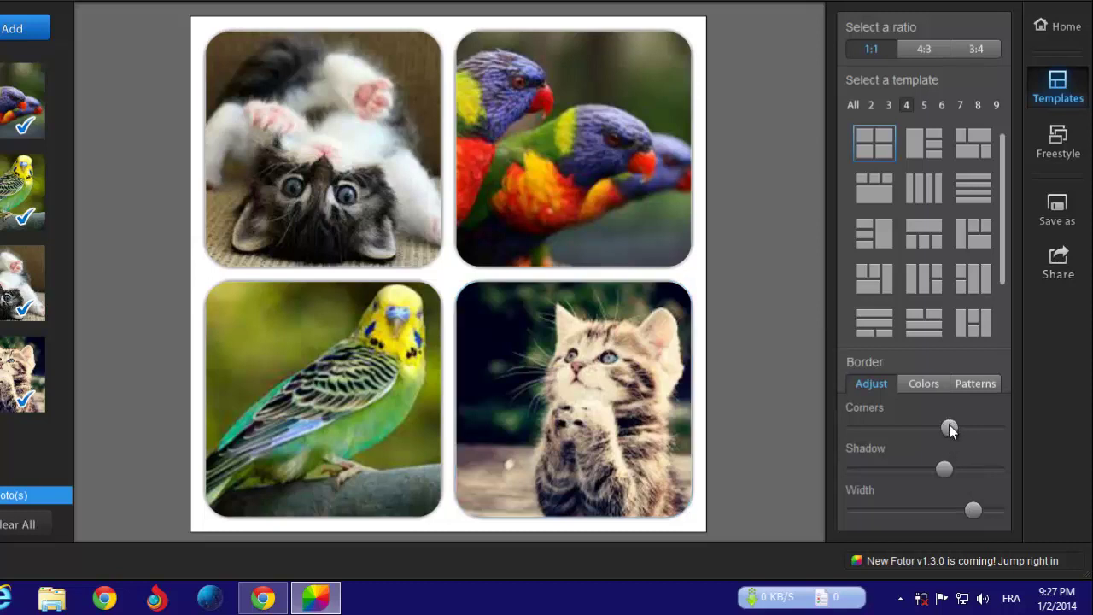
{"action": "left_click_drag", "start_coordinate": [949, 426], "coordinate": [851, 434]}
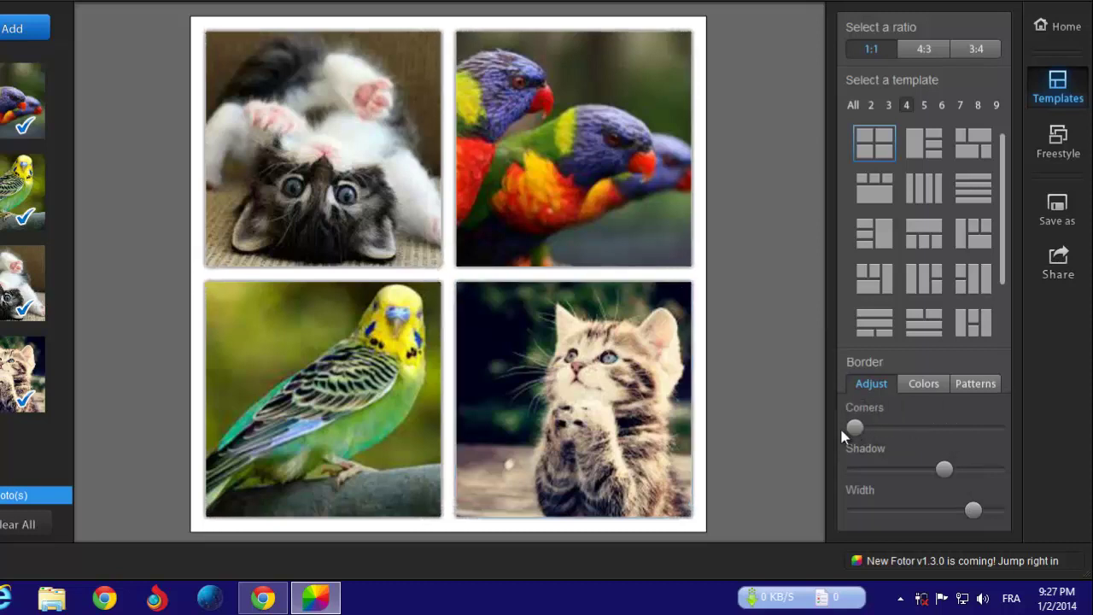
{"action": "mouse_move", "coordinate": [975, 505]}
{"action": "left_mouse_down"}
{"action": "mouse_move", "coordinate": [1001, 505]}
{"action": "mouse_move", "coordinate": [853, 513]}
{"action": "left_mouse_up"}
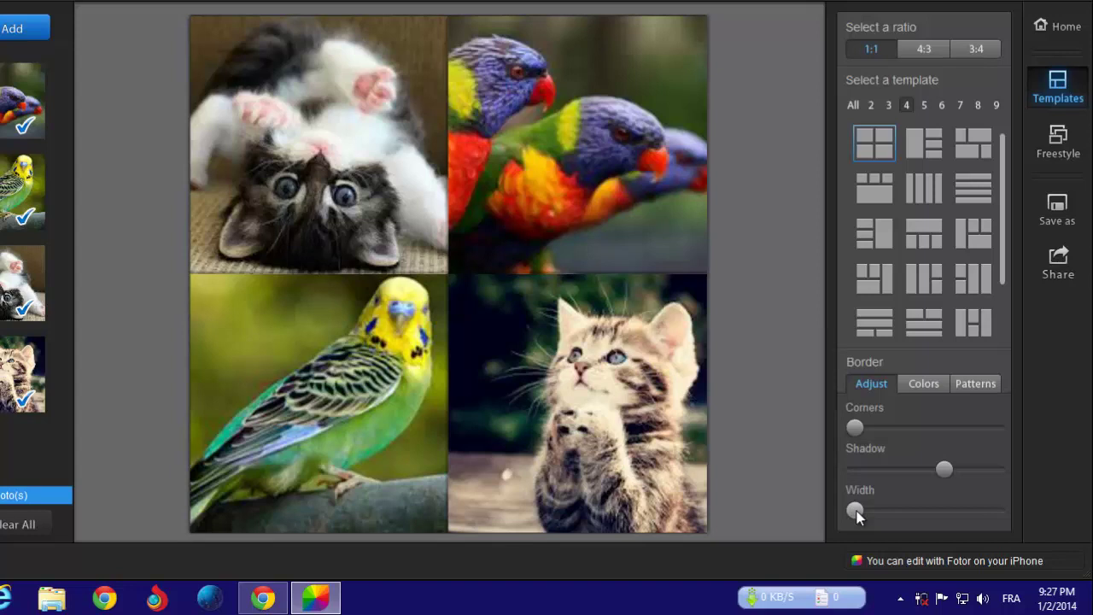
{"action": "mouse_move", "coordinate": [854, 511]}
{"action": "left_mouse_down"}
{"action": "mouse_move", "coordinate": [958, 510]}
{"action": "mouse_move", "coordinate": [942, 504]}
{"action": "left_mouse_up"}
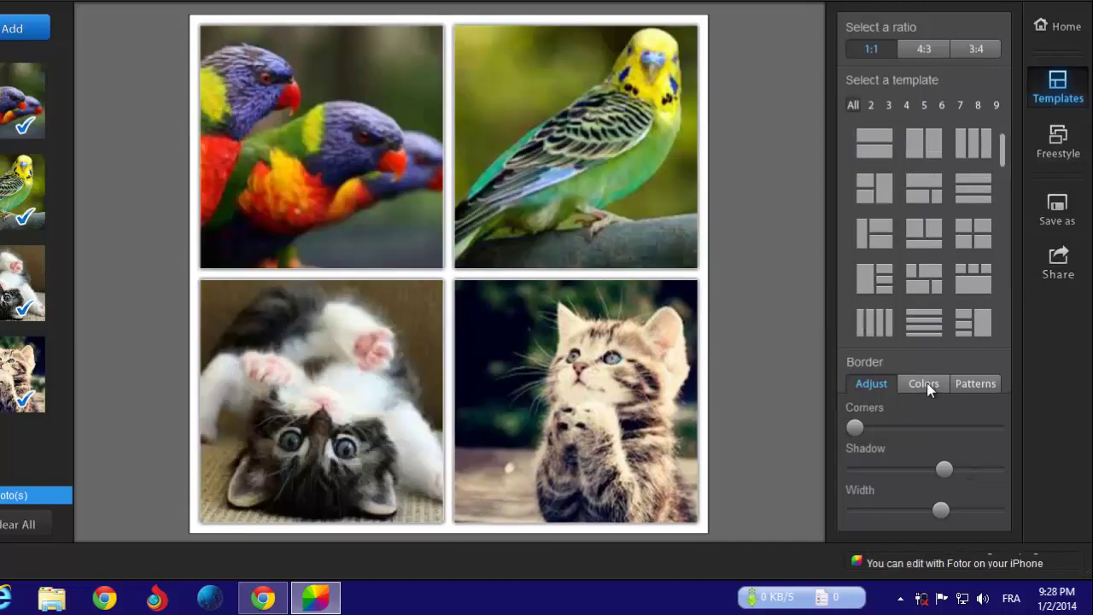
Step: Try the Border Colors swatches from orange through yellow, finishing on bright green
{"action": "left_click", "coordinate": [926, 383]}
{"action": "left_click", "coordinate": [879, 430]}
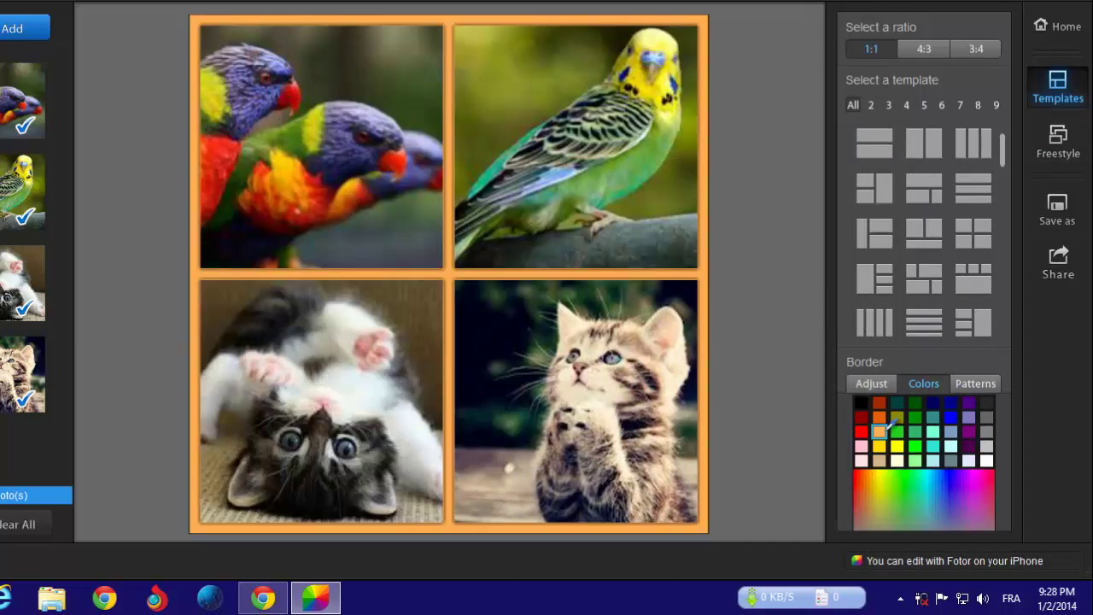
{"action": "left_click", "coordinate": [862, 417]}
{"action": "left_click", "coordinate": [862, 401]}
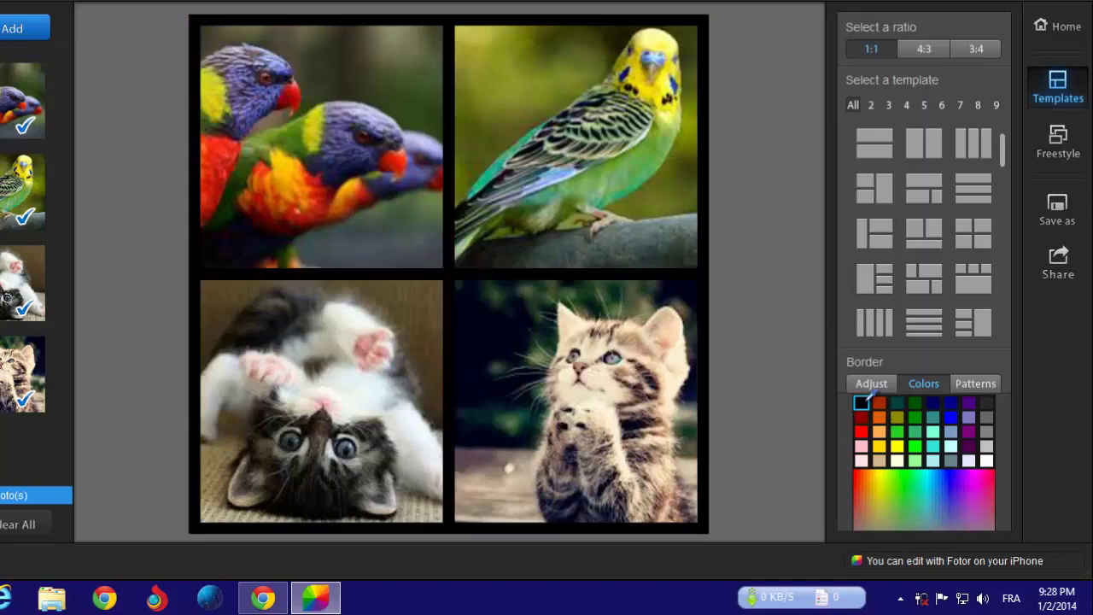
{"action": "left_click", "coordinate": [880, 401]}
{"action": "left_click", "coordinate": [896, 401]}
{"action": "left_click", "coordinate": [933, 401]}
{"action": "left_click", "coordinate": [951, 401]}
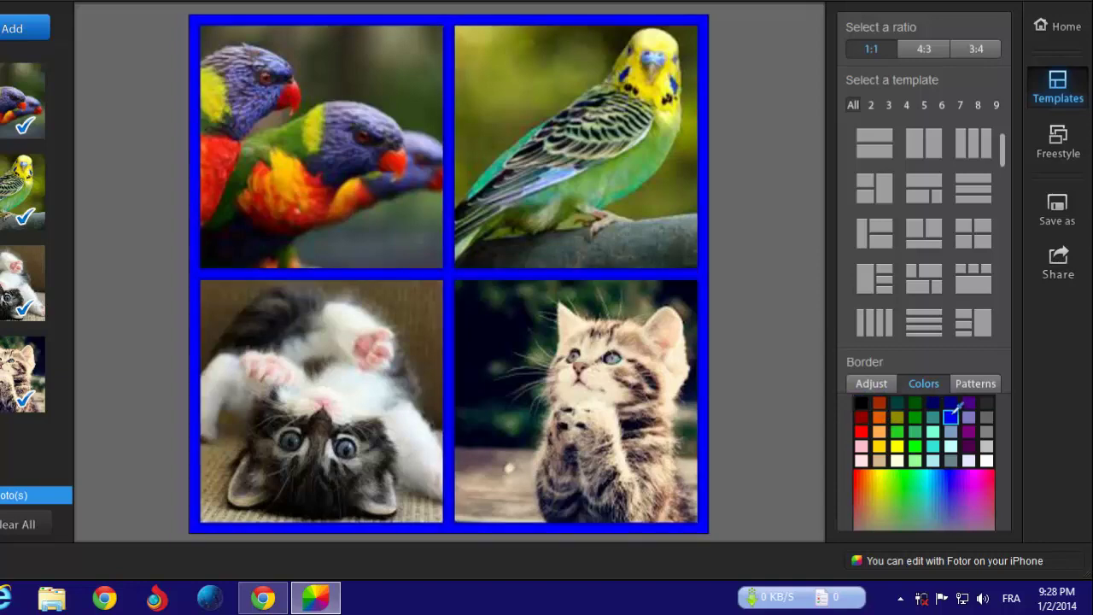
{"action": "left_click", "coordinate": [986, 432]}
{"action": "left_click", "coordinate": [969, 402]}
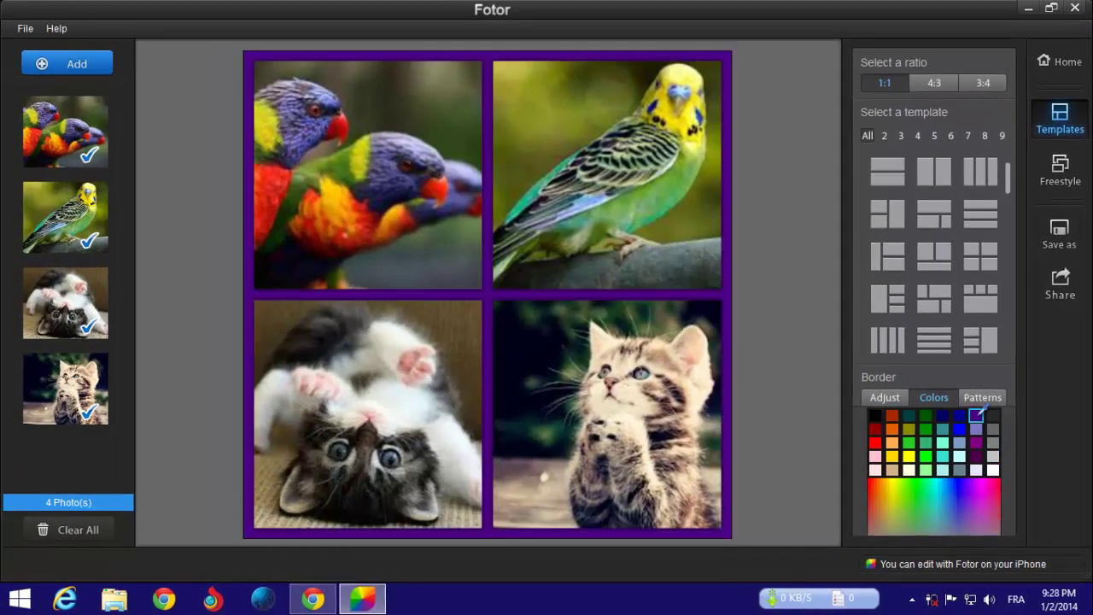
{"action": "left_click", "coordinate": [925, 470]}
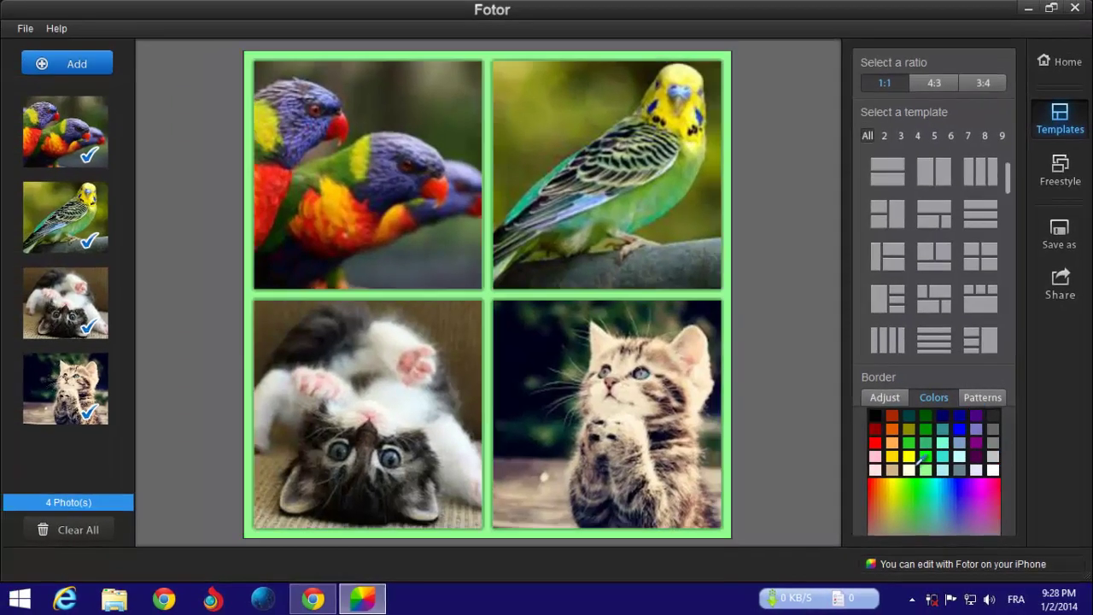
{"action": "left_click", "coordinate": [892, 470]}
{"action": "left_click", "coordinate": [909, 429]}
{"action": "left_click", "coordinate": [993, 470]}
{"action": "left_click", "coordinate": [993, 429]}
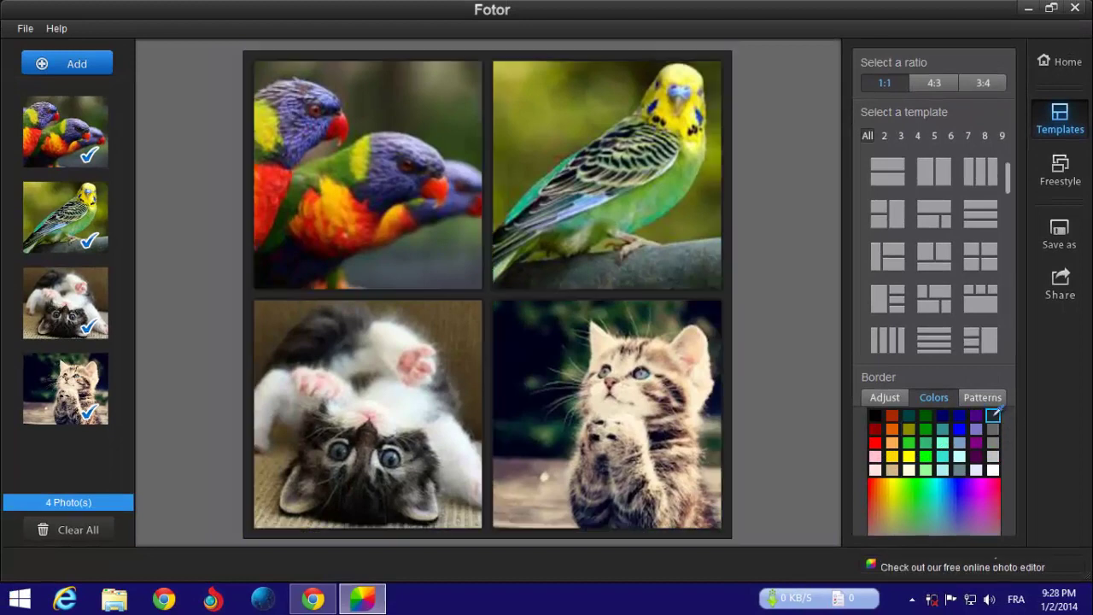
{"action": "left_click", "coordinate": [993, 456]}
{"action": "left_click", "coordinate": [976, 456]}
{"action": "left_click", "coordinate": [908, 470]}
{"action": "left_click", "coordinate": [925, 456]}
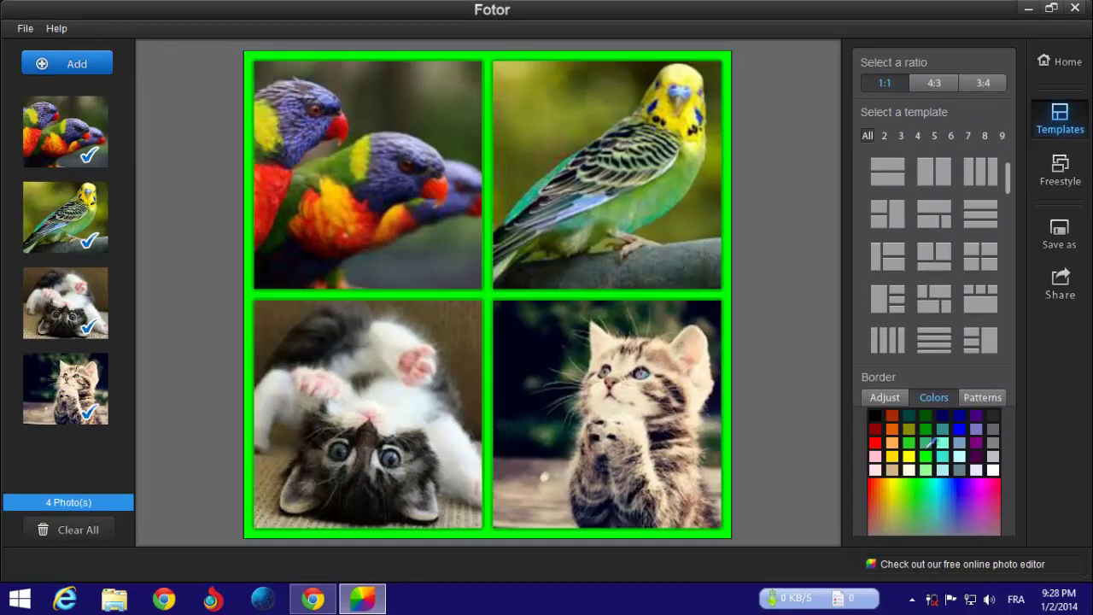
{"action": "left_click", "coordinate": [909, 456]}
{"action": "left_click", "coordinate": [926, 456]}
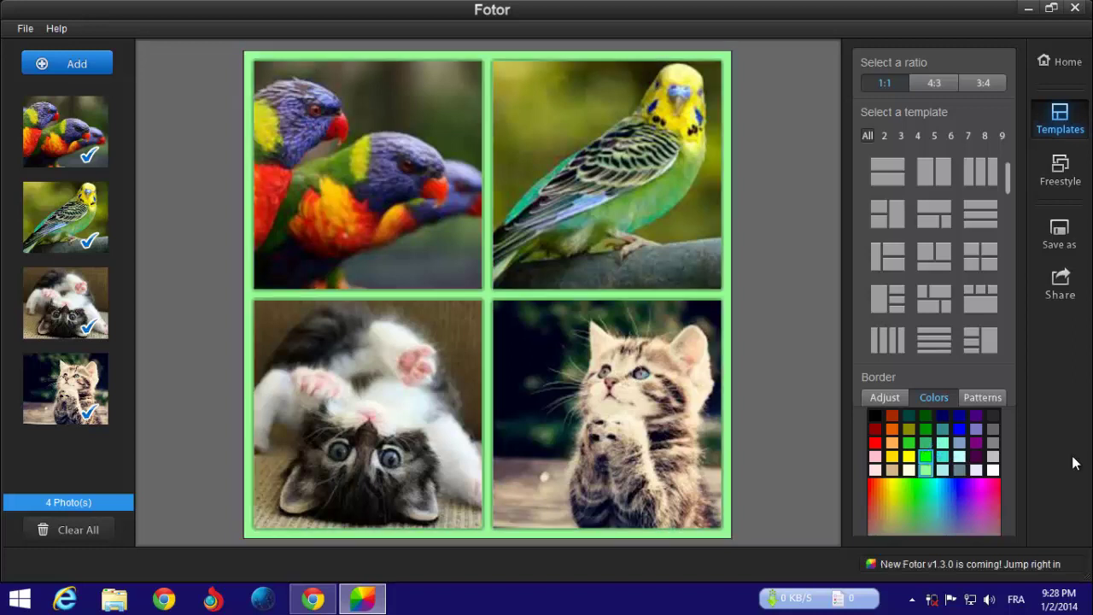
Step: Try the green ornamental, blue star, leaf and beige border patterns, ending on the brown texture
{"action": "left_click", "coordinate": [990, 396]}
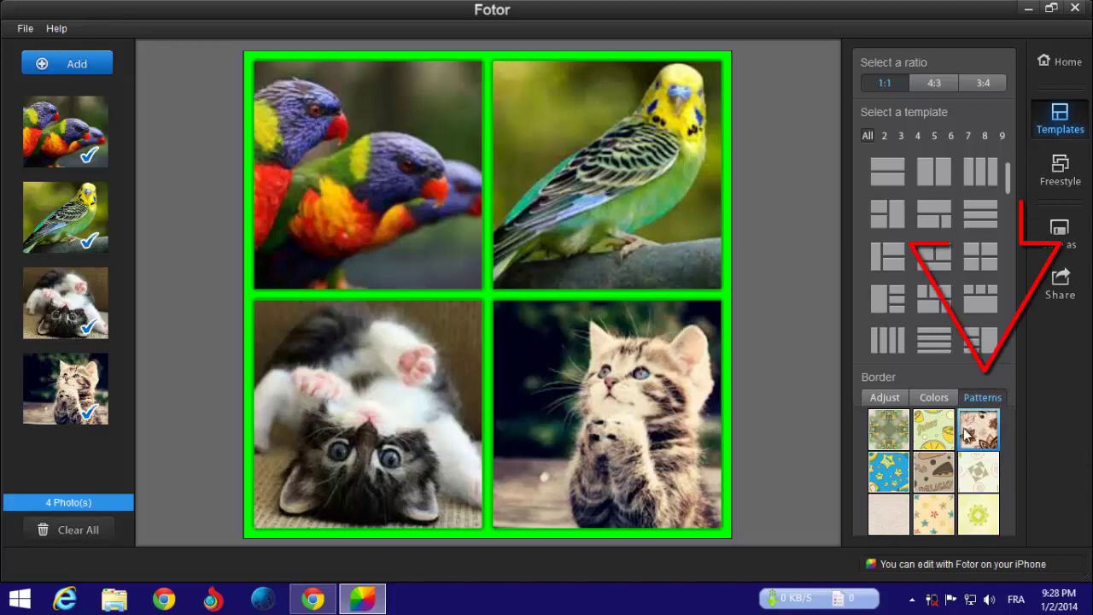
{"action": "left_click", "coordinate": [887, 432]}
{"action": "left_click", "coordinate": [891, 468]}
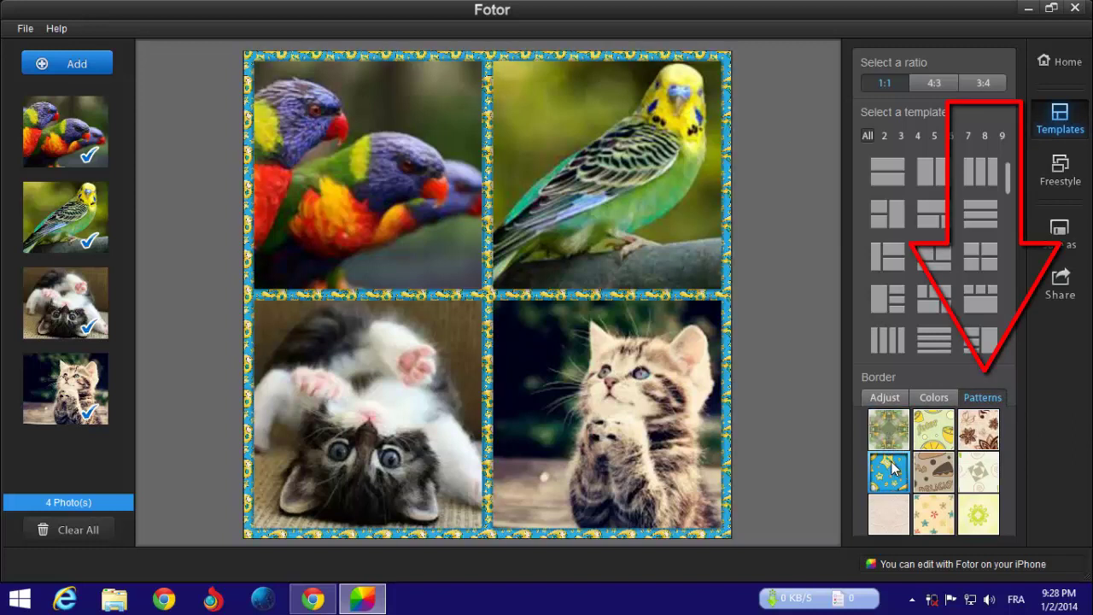
{"action": "left_click", "coordinate": [927, 470]}
{"action": "left_click", "coordinate": [982, 513]}
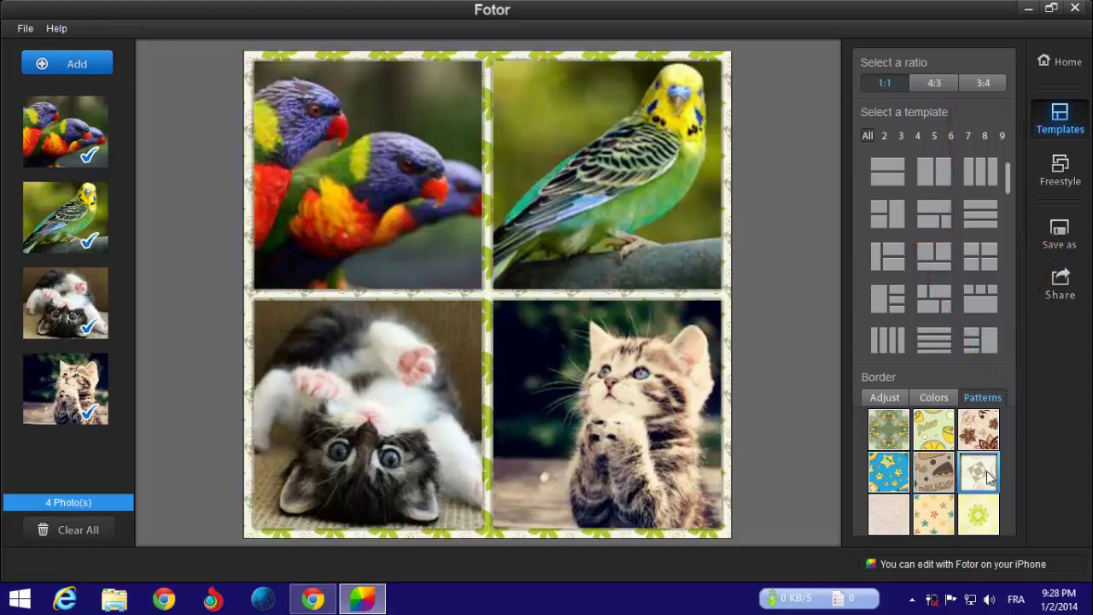
{"action": "left_click", "coordinate": [934, 514]}
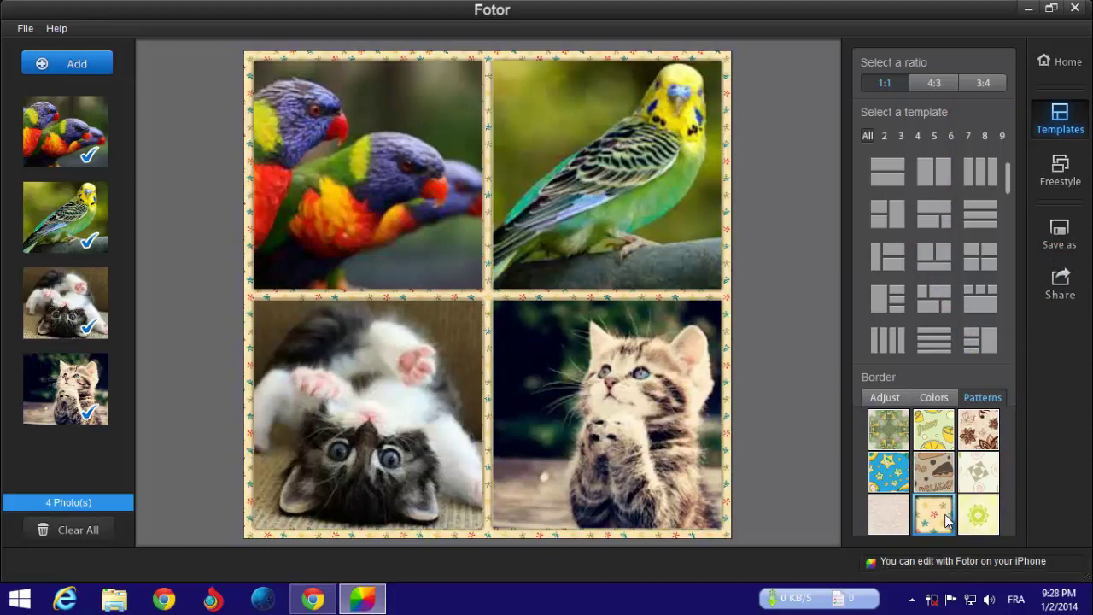
{"action": "left_click", "coordinate": [888, 516]}
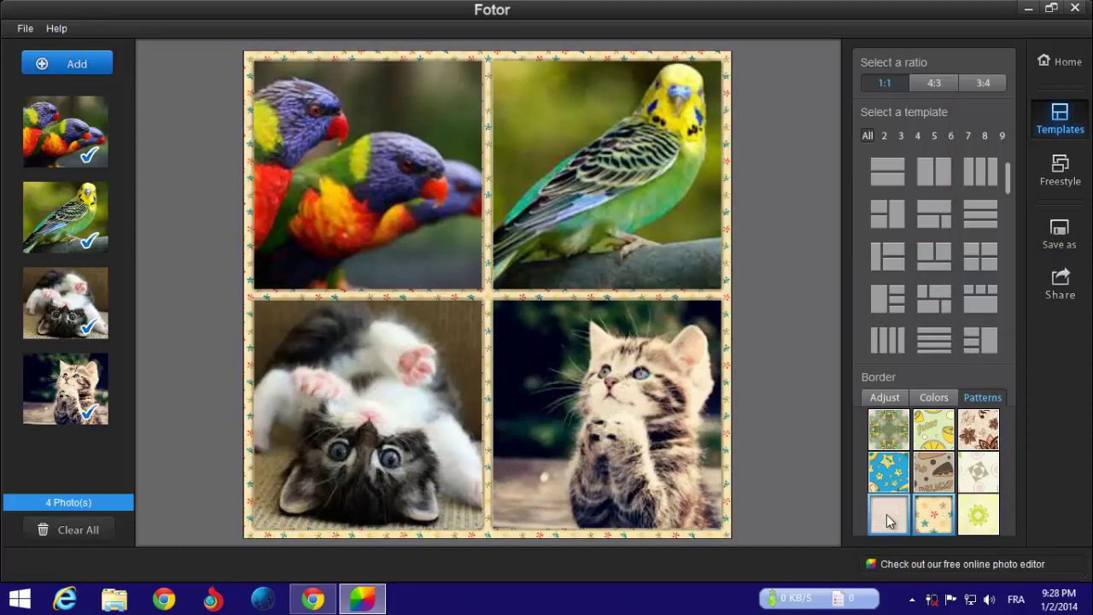
{"action": "left_click", "coordinate": [929, 476]}
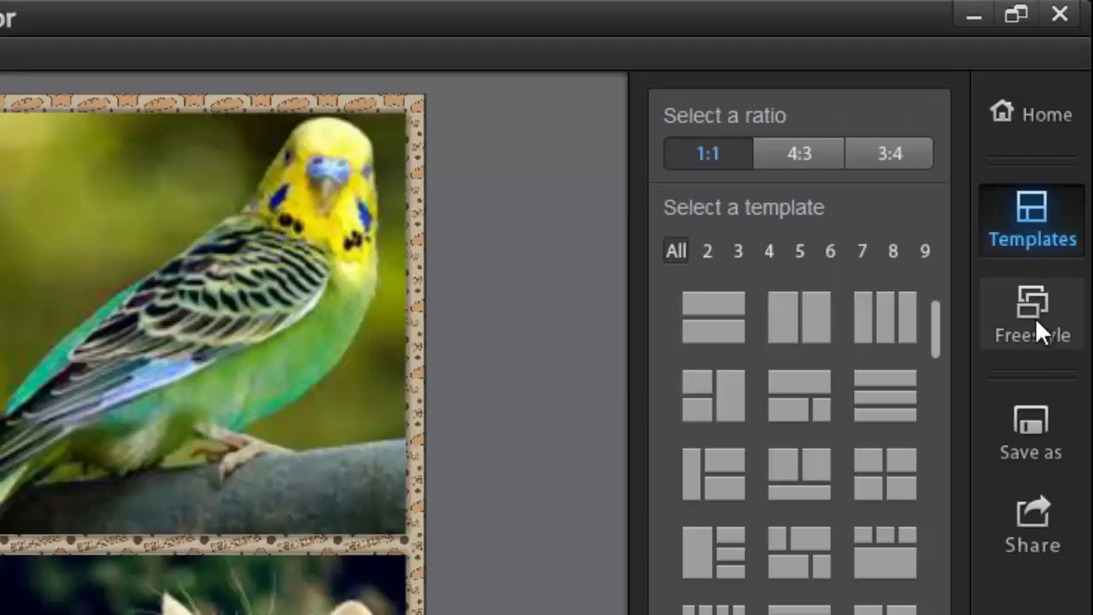
Step: Switch to Freestyle, settle on the brown brick splatter background, and select the praying kitten photo
{"action": "left_click", "coordinate": [1035, 316]}
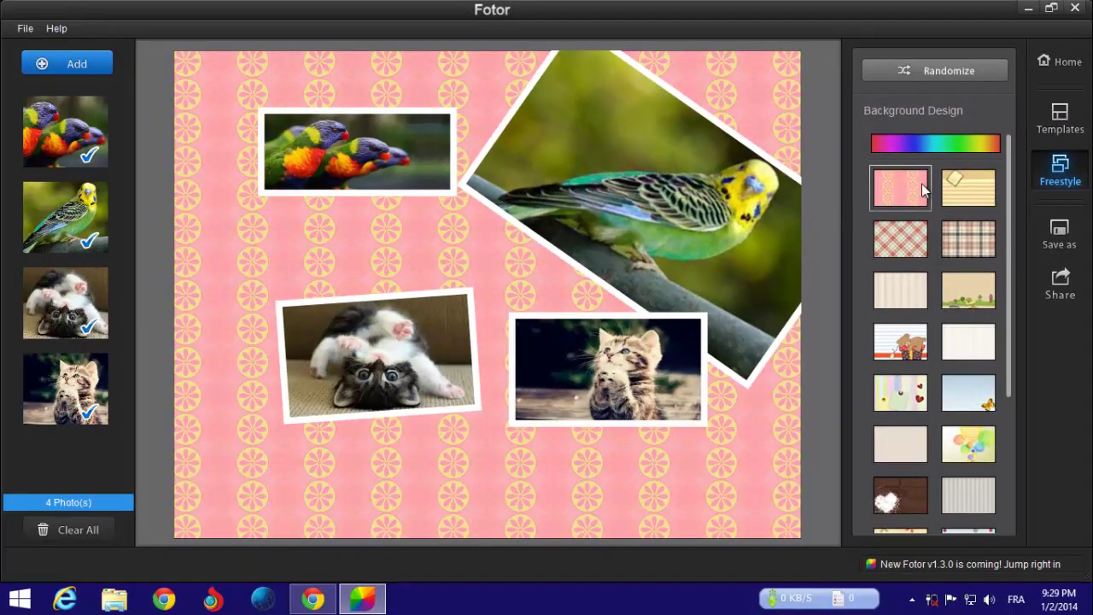
{"action": "left_click", "coordinate": [964, 185]}
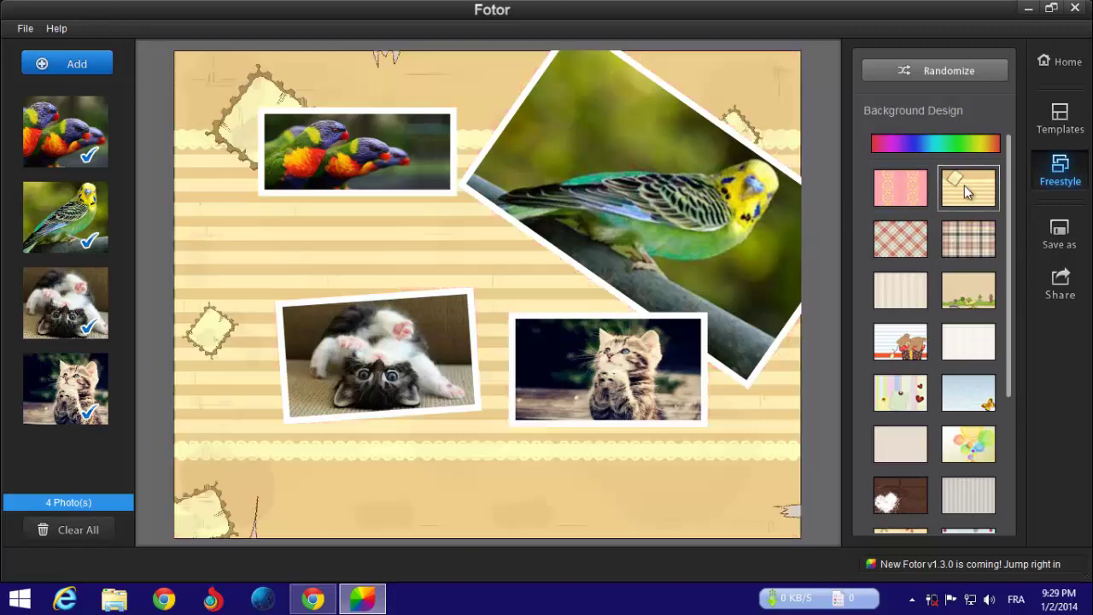
{"action": "left_click", "coordinate": [969, 227]}
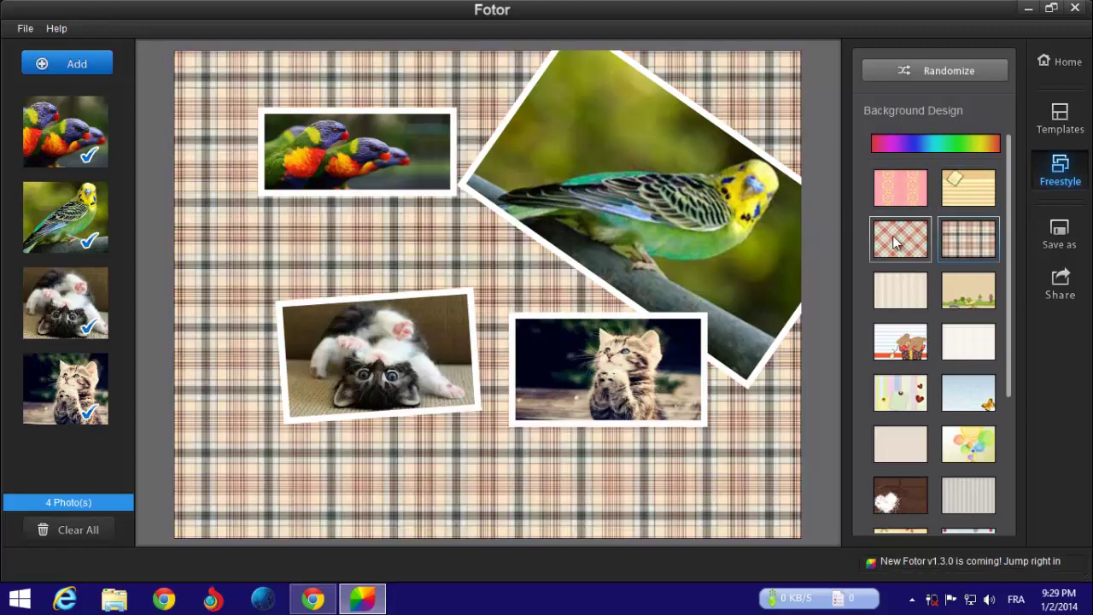
{"action": "left_click", "coordinate": [900, 239]}
{"action": "left_click", "coordinate": [899, 290]}
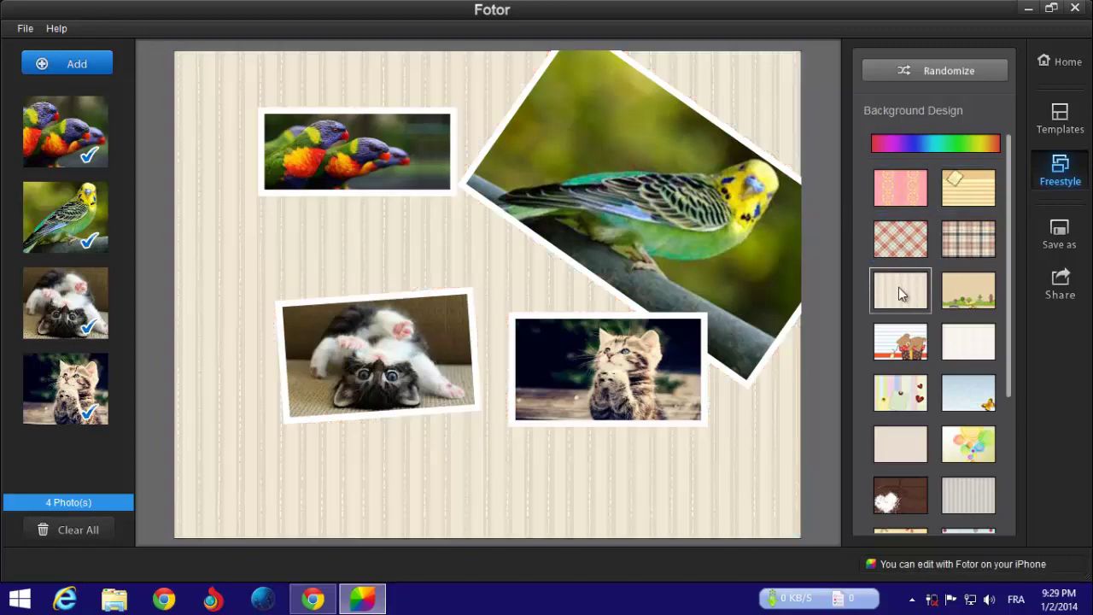
{"action": "left_click", "coordinate": [899, 342]}
{"action": "left_click", "coordinate": [993, 357]}
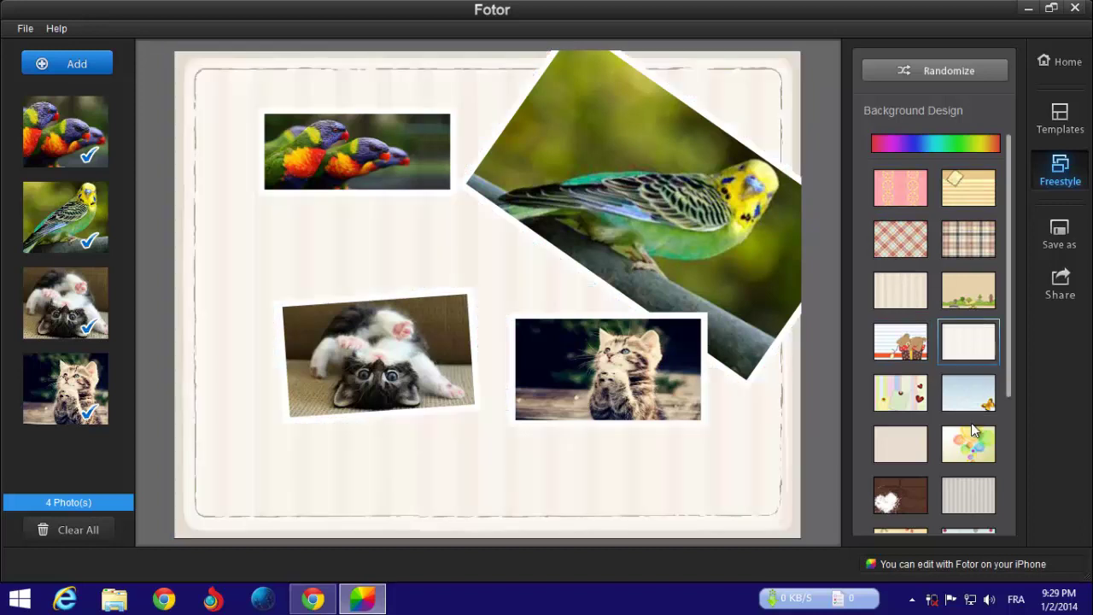
{"action": "left_click", "coordinate": [971, 442]}
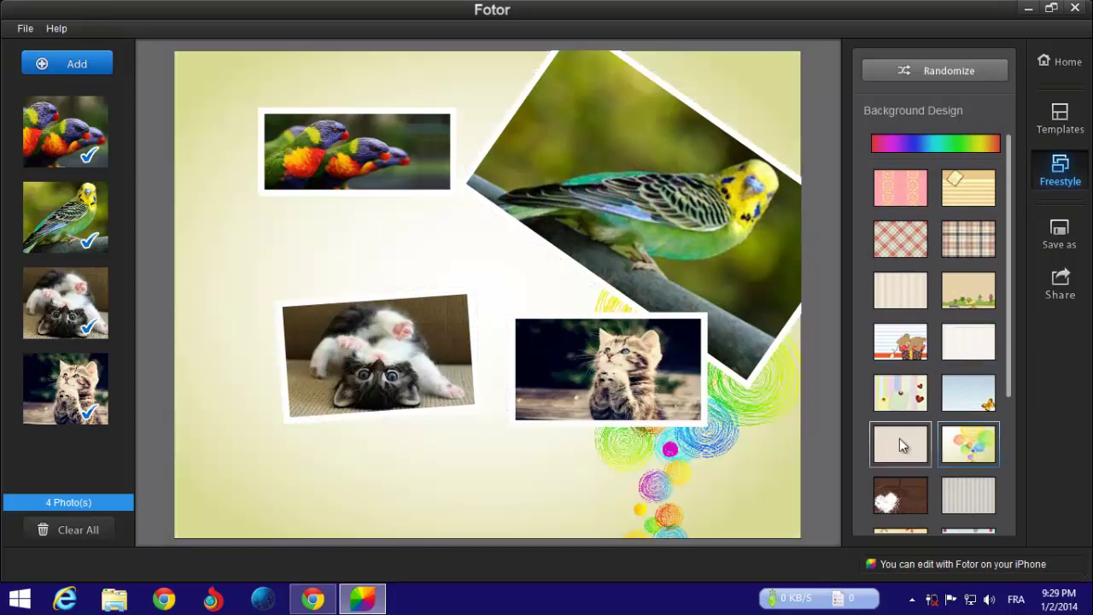
{"action": "left_click", "coordinate": [900, 439]}
{"action": "left_click", "coordinate": [904, 507]}
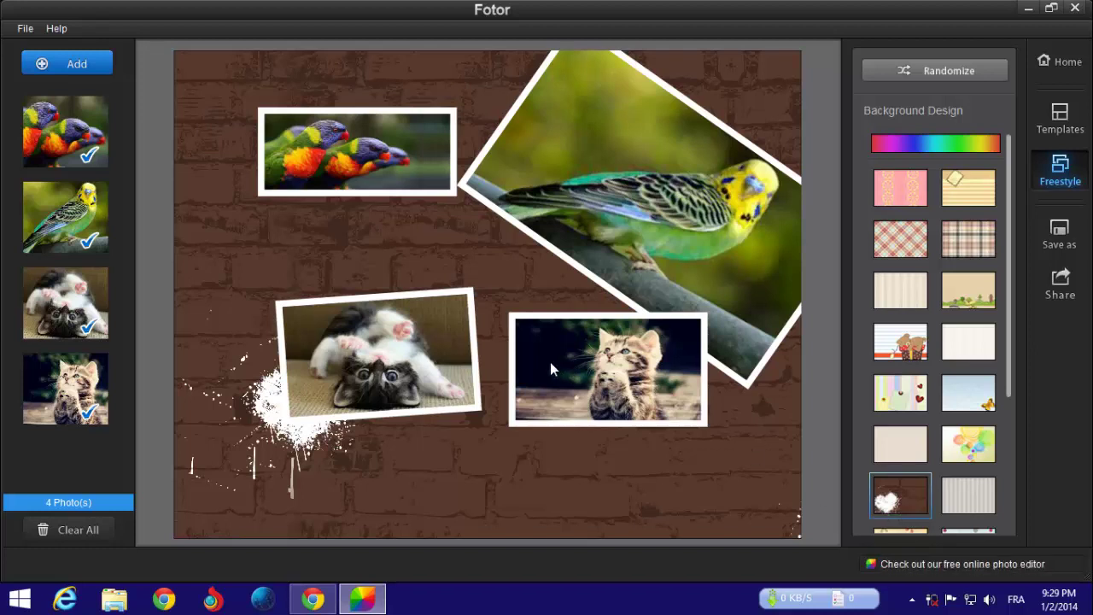
{"action": "left_click", "coordinate": [585, 366]}
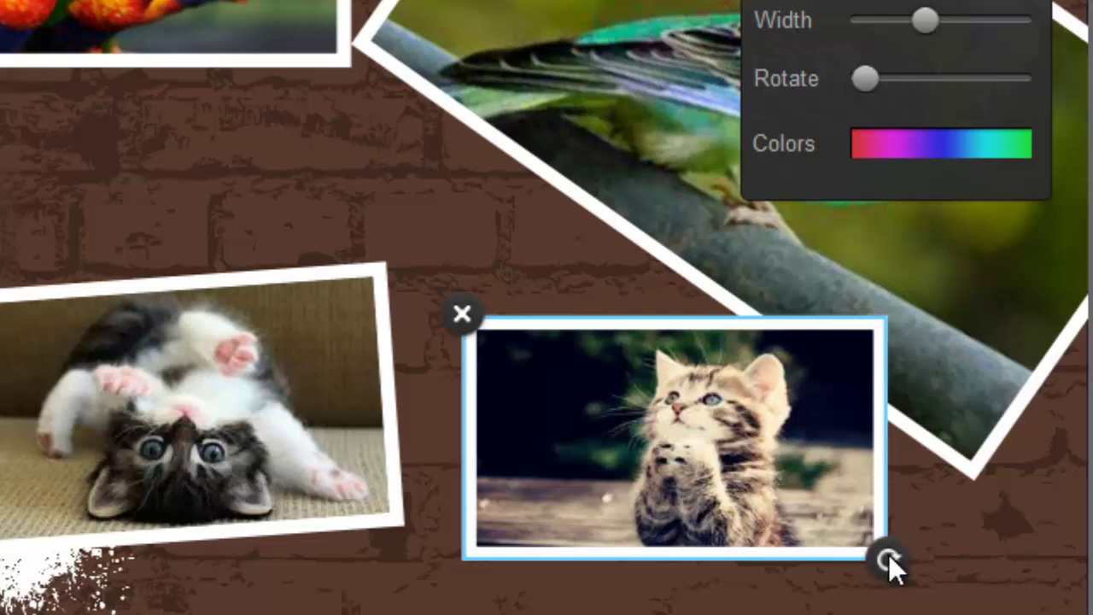
Step: Enlarge and rotate the praying kitten photo and set its Opacity to 46
{"action": "left_click_drag", "start_coordinate": [888, 554], "coordinate": [929, 480]}
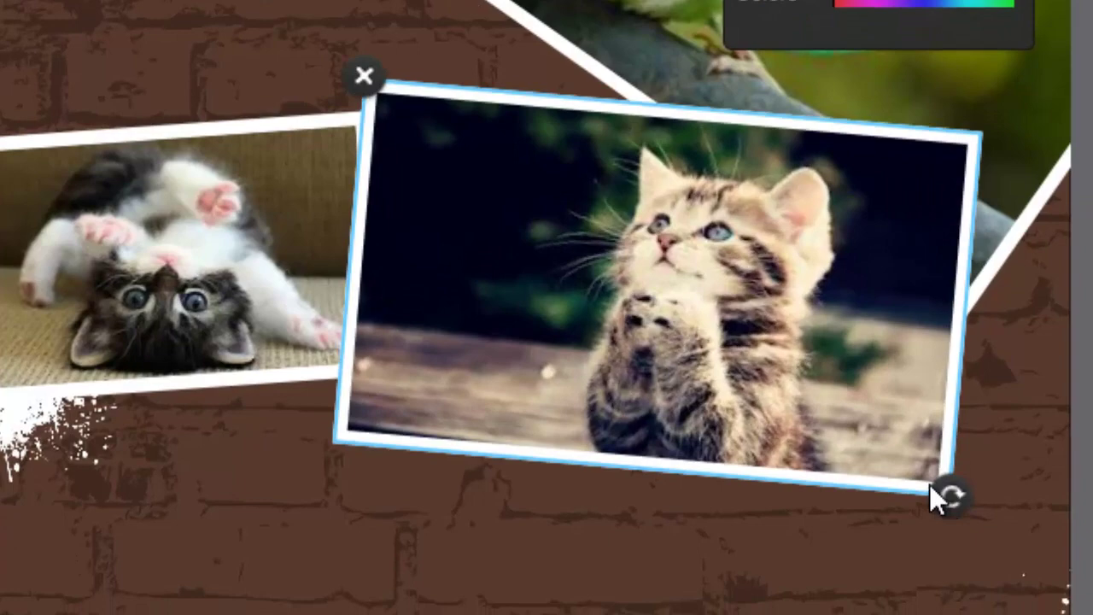
{"action": "mouse_move", "coordinate": [929, 480]}
{"action": "left_mouse_down"}
{"action": "mouse_move", "coordinate": [726, 391]}
{"action": "mouse_move", "coordinate": [749, 427]}
{"action": "mouse_move", "coordinate": [739, 441]}
{"action": "mouse_move", "coordinate": [678, 435]}
{"action": "mouse_move", "coordinate": [740, 455]}
{"action": "mouse_move", "coordinate": [764, 491]}
{"action": "left_mouse_up"}
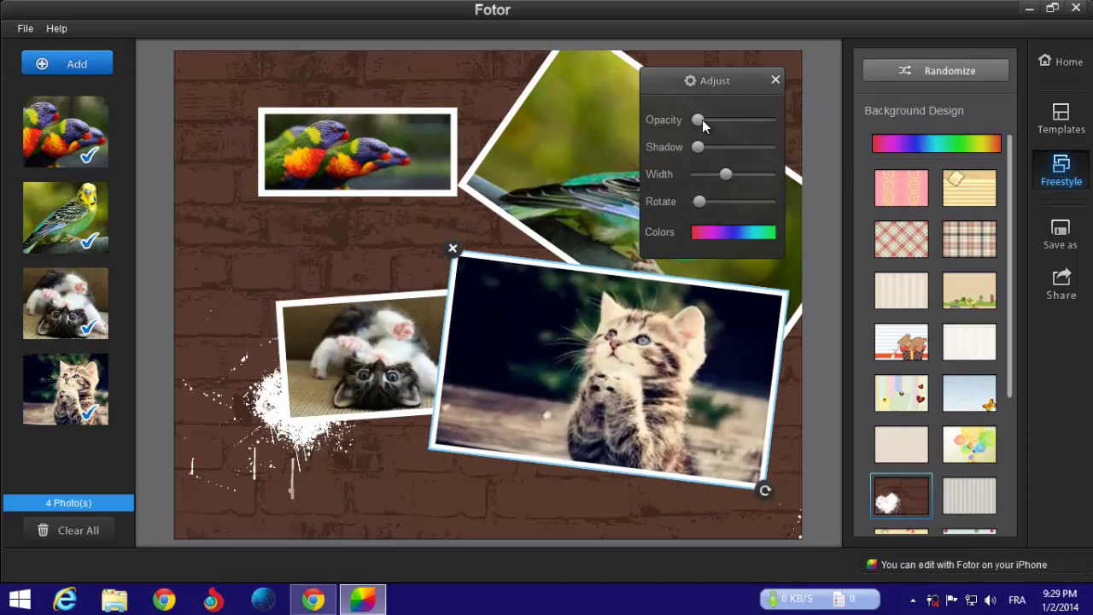
{"action": "mouse_move", "coordinate": [699, 120]}
{"action": "left_mouse_down"}
{"action": "mouse_move", "coordinate": [764, 122]}
{"action": "mouse_move", "coordinate": [701, 123]}
{"action": "mouse_move", "coordinate": [721, 122]}
{"action": "mouse_move", "coordinate": [714, 147]}
{"action": "mouse_move", "coordinate": [740, 152]}
{"action": "mouse_move", "coordinate": [705, 152]}
{"action": "mouse_move", "coordinate": [760, 157]}
{"action": "mouse_move", "coordinate": [705, 174]}
{"action": "mouse_move", "coordinate": [773, 172]}
{"action": "mouse_move", "coordinate": [716, 173]}
{"action": "mouse_move", "coordinate": [761, 176]}
{"action": "mouse_move", "coordinate": [698, 182]}
{"action": "mouse_move", "coordinate": [704, 202]}
{"action": "mouse_move", "coordinate": [768, 207]}
{"action": "mouse_move", "coordinate": [748, 206]}
{"action": "mouse_move", "coordinate": [763, 218]}
{"action": "mouse_move", "coordinate": [767, 208]}
{"action": "mouse_move", "coordinate": [756, 210]}
{"action": "left_mouse_up"}
Step: Move the upside-down kitten photo up-left, then enlarge, tilt and nudge it lower
{"action": "mouse_move", "coordinate": [321, 325]}
{"action": "left_mouse_down"}
{"action": "mouse_move", "coordinate": [261, 299]}
{"action": "mouse_move", "coordinate": [235, 266]}
{"action": "mouse_move", "coordinate": [112, 297]}
{"action": "mouse_move", "coordinate": [287, 285]}
{"action": "mouse_move", "coordinate": [258, 292]}
{"action": "left_mouse_up"}
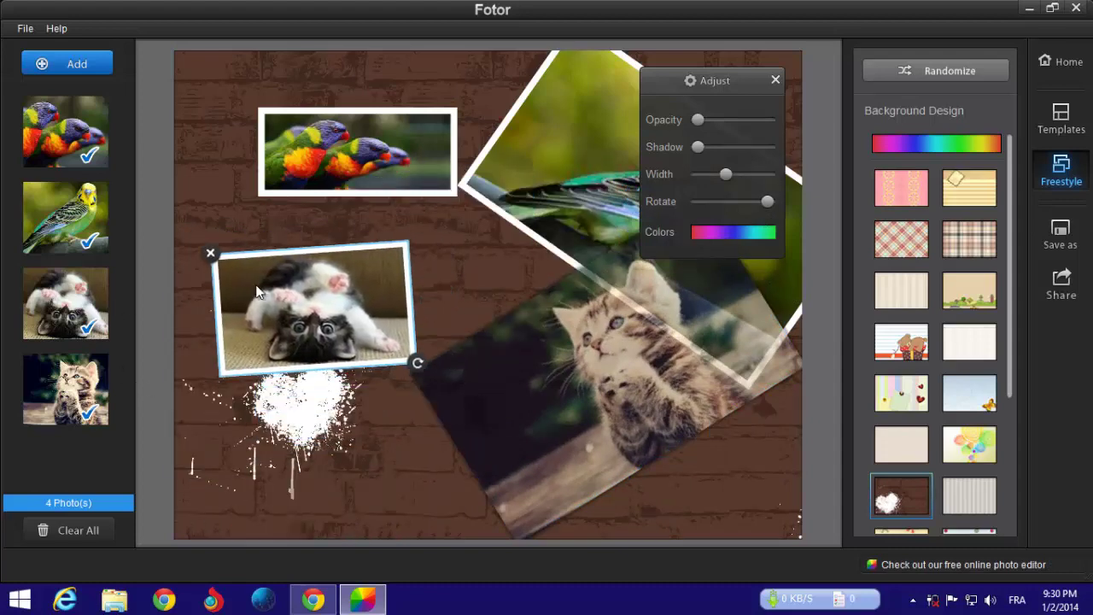
{"action": "mouse_move", "coordinate": [418, 367]}
{"action": "left_mouse_down"}
{"action": "mouse_move", "coordinate": [537, 379]}
{"action": "mouse_move", "coordinate": [480, 377]}
{"action": "left_mouse_up"}
{"action": "left_click_drag", "start_coordinate": [346, 337], "coordinate": [346, 372]}
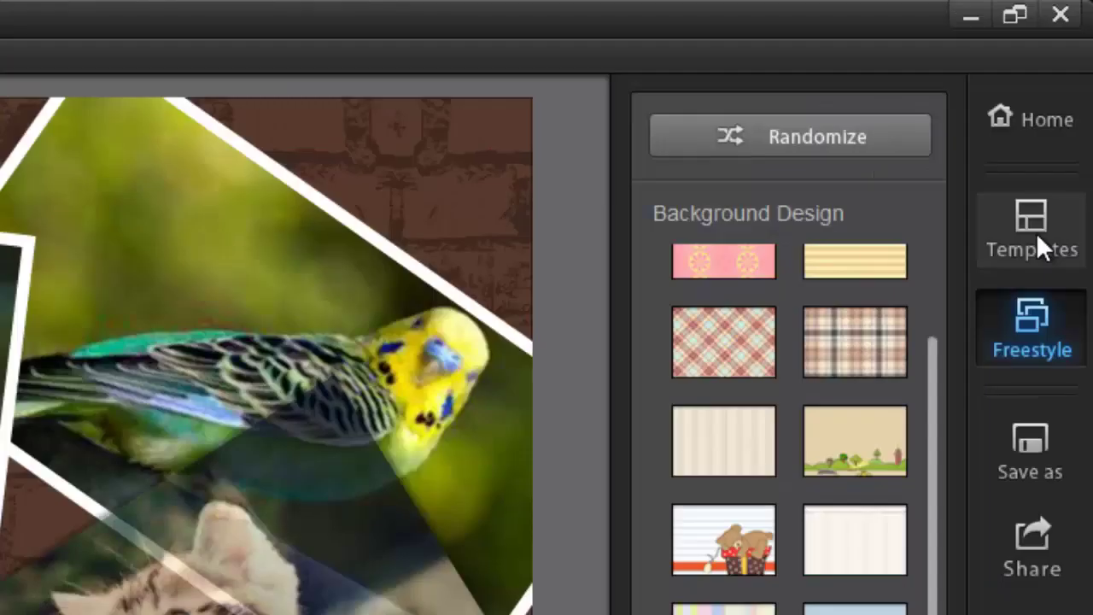
Step: Return the collage to template layouts and cycle its ratio through 4:3 and 3:4 to square 1:1
{"action": "left_click", "coordinate": [1037, 235]}
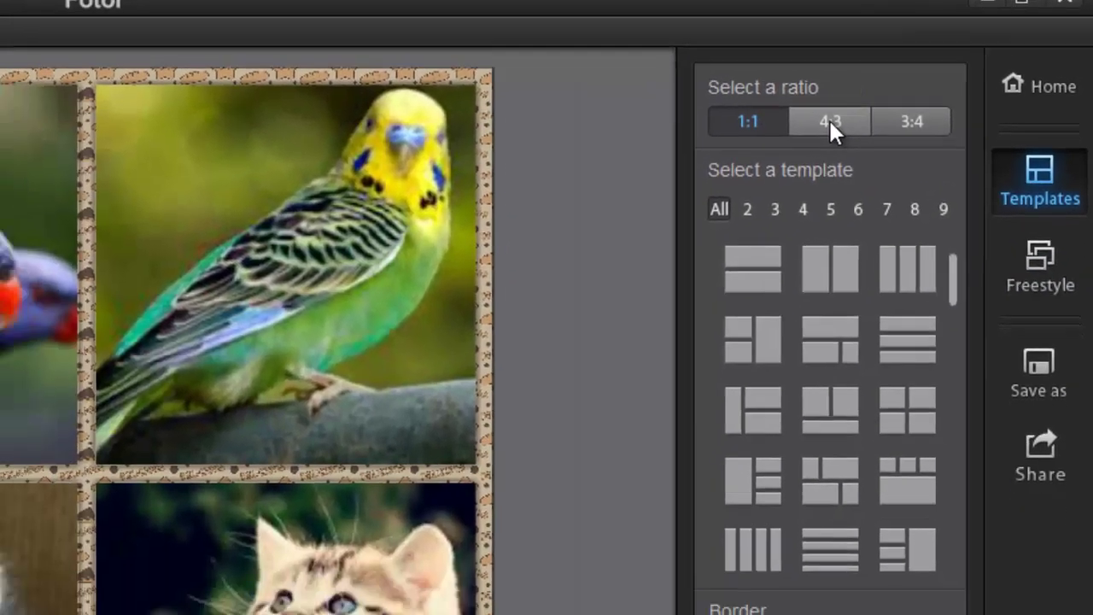
{"action": "left_click", "coordinate": [830, 121]}
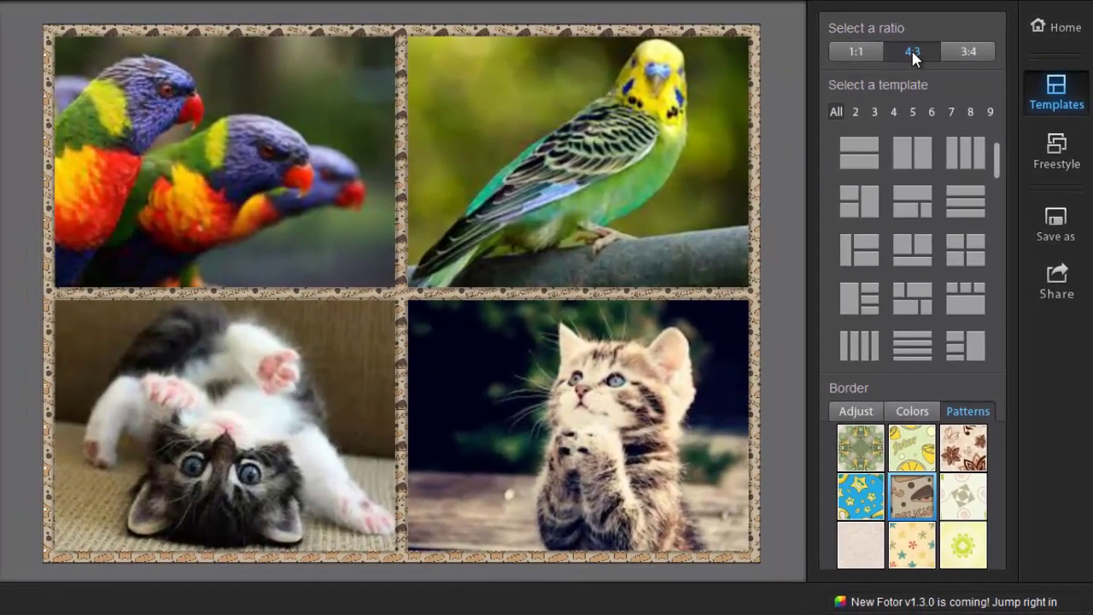
{"action": "left_click", "coordinate": [969, 52]}
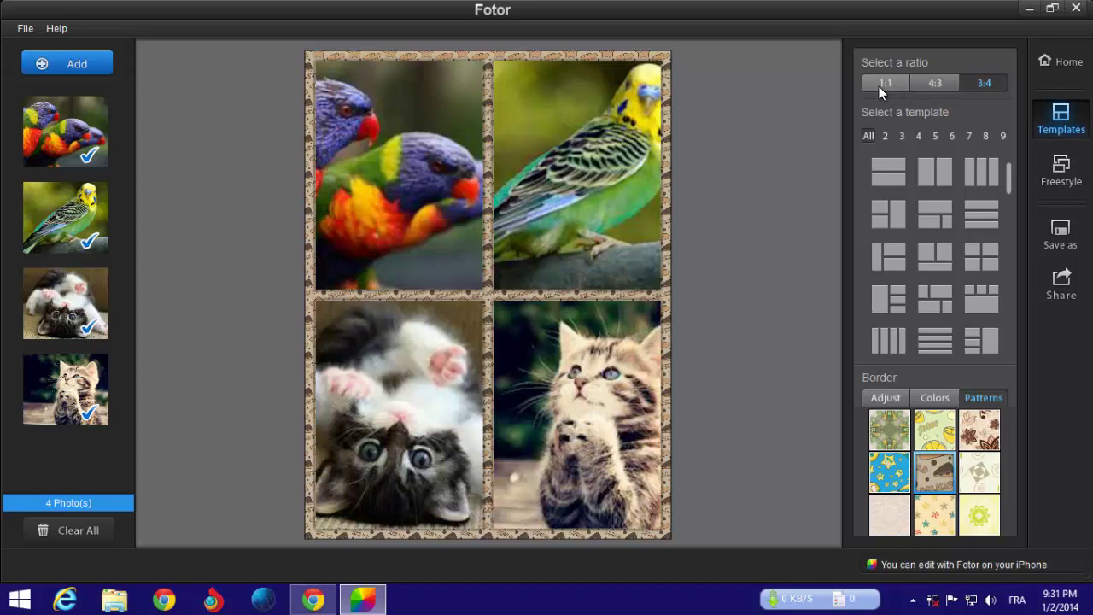
{"action": "left_click", "coordinate": [883, 85]}
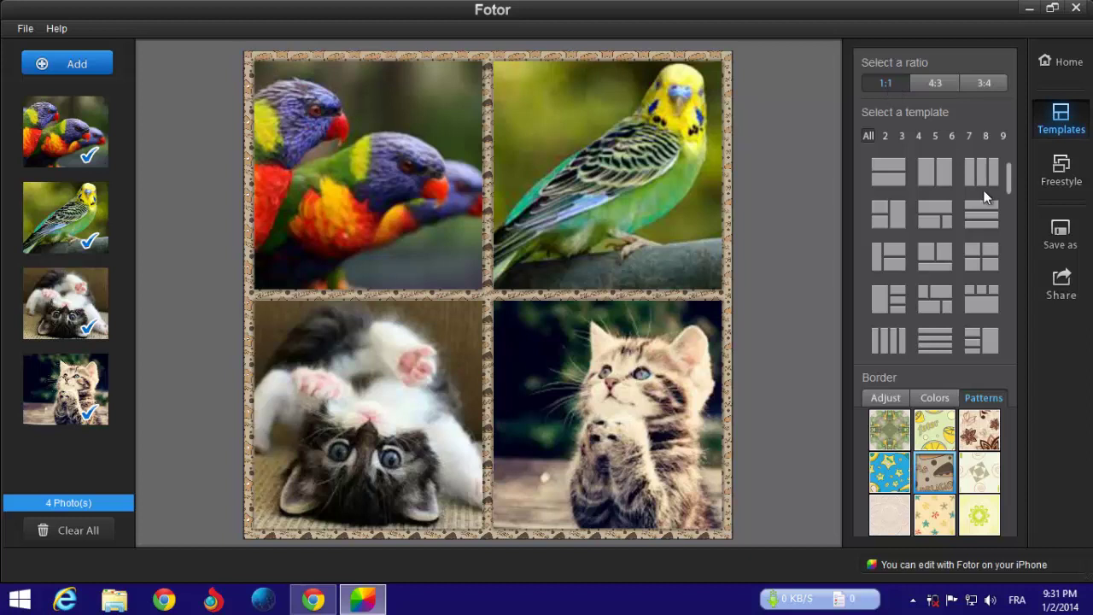
{"action": "left_click", "coordinate": [1076, 297]}
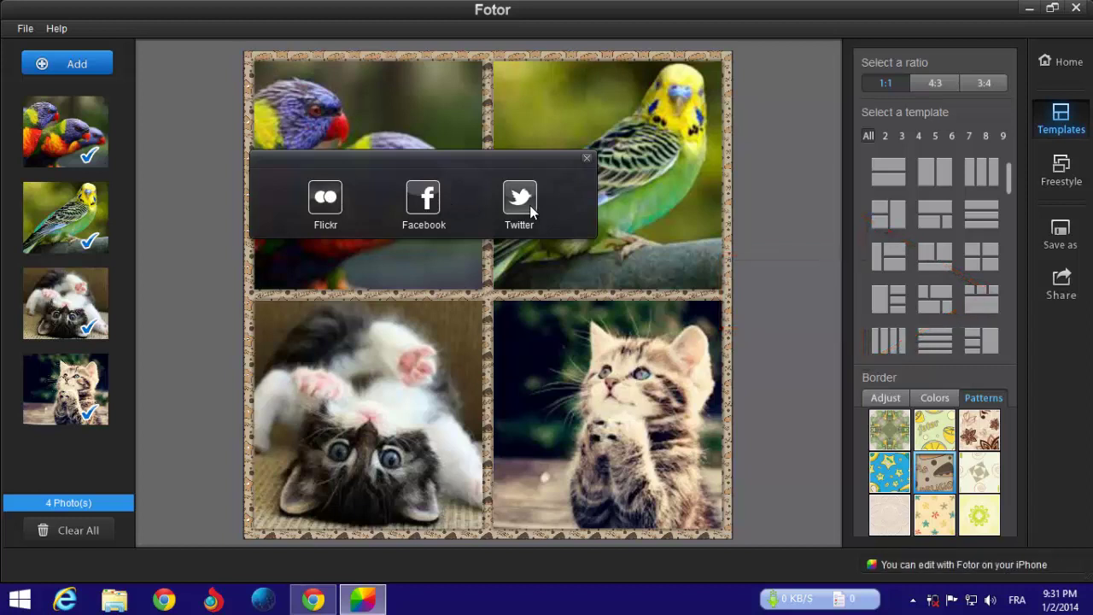
{"action": "left_click", "coordinate": [587, 160]}
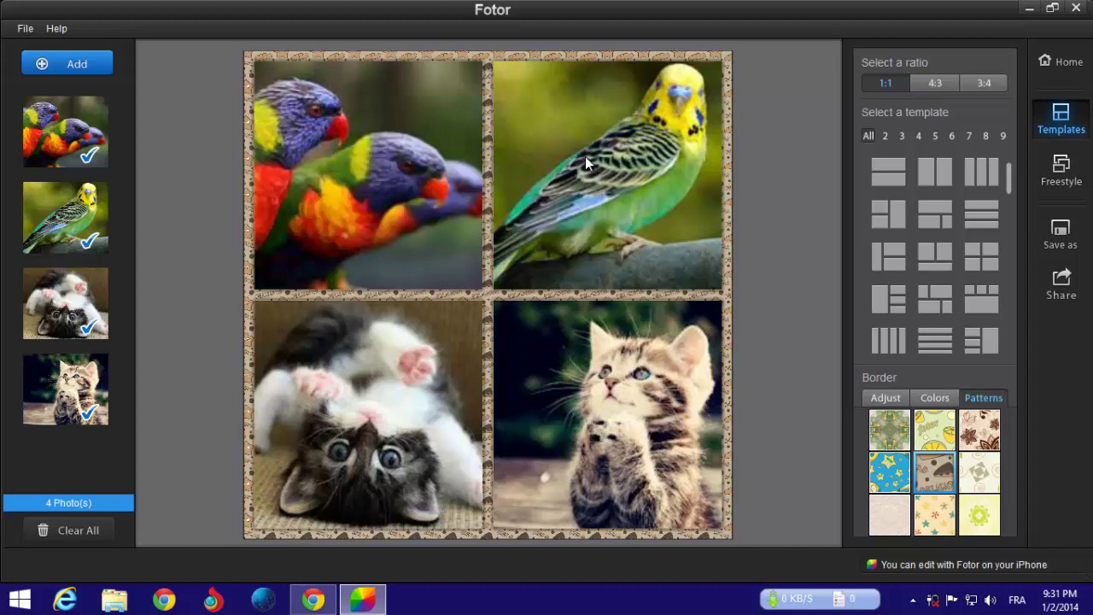
Step: In the save-to-computer settings, keep the .jpg format and set the destination folder to Desktop
{"action": "left_click", "coordinate": [1061, 246]}
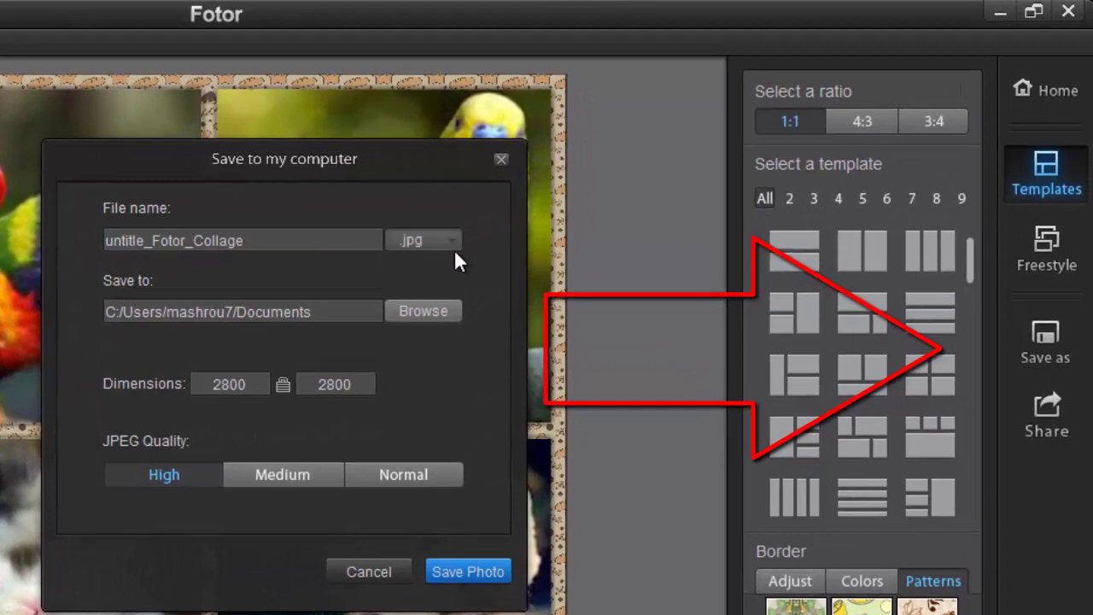
{"action": "left_click", "coordinate": [658, 164]}
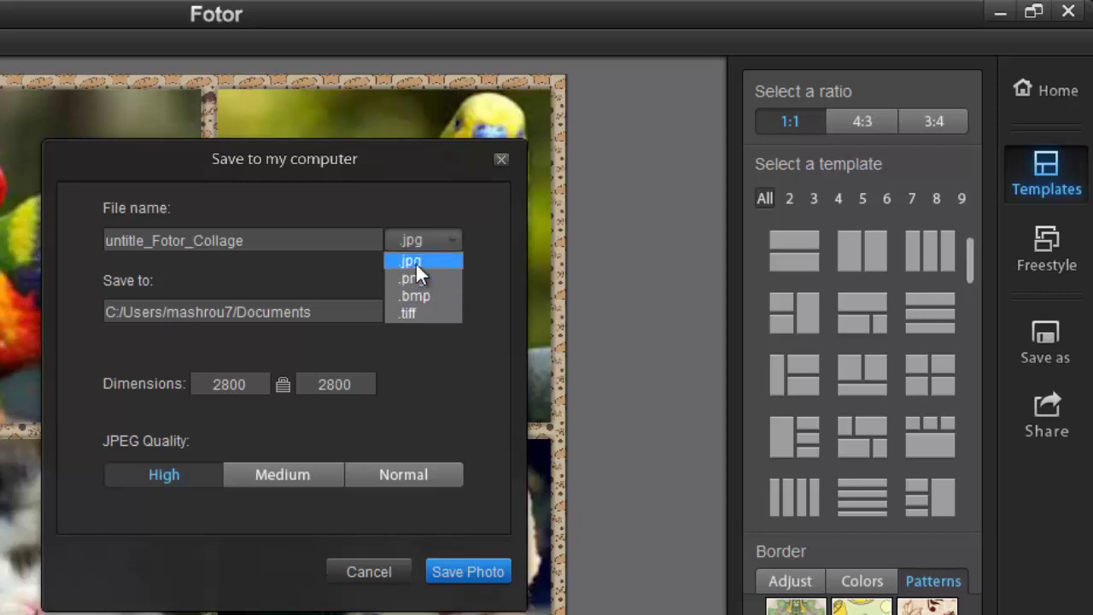
{"action": "left_click", "coordinate": [414, 261]}
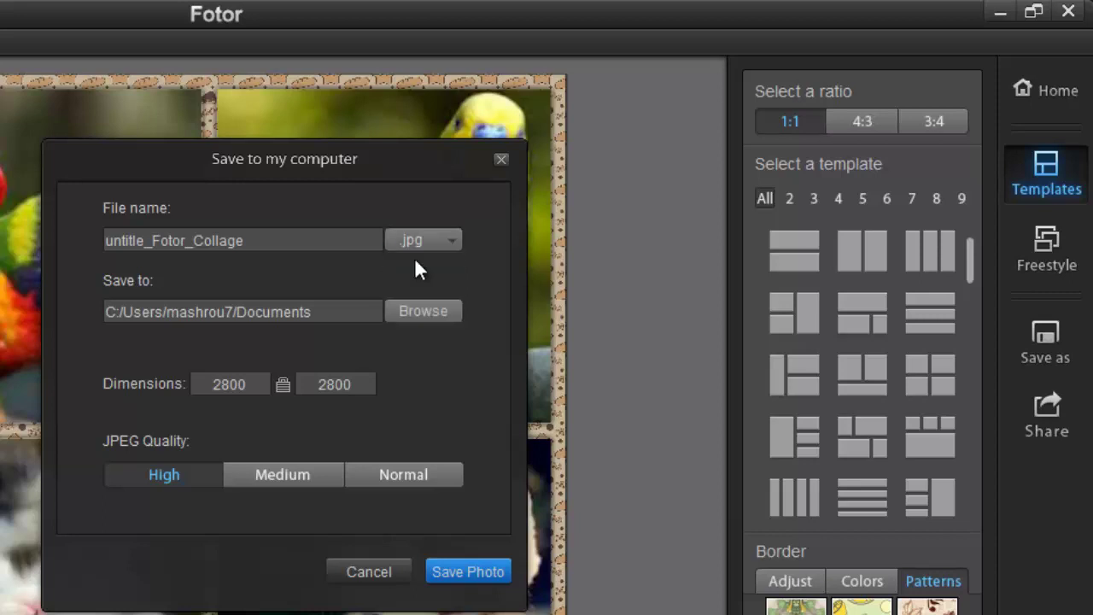
{"action": "left_click", "coordinate": [431, 310]}
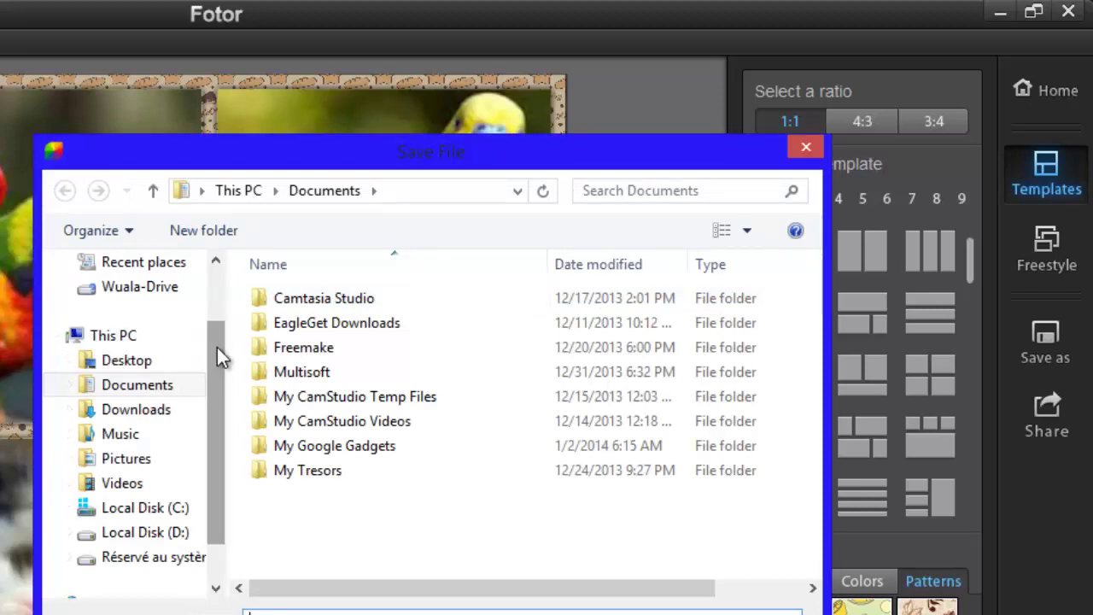
{"action": "left_click_drag", "start_coordinate": [217, 347], "coordinate": [217, 274]}
{"action": "left_click", "coordinate": [120, 299]}
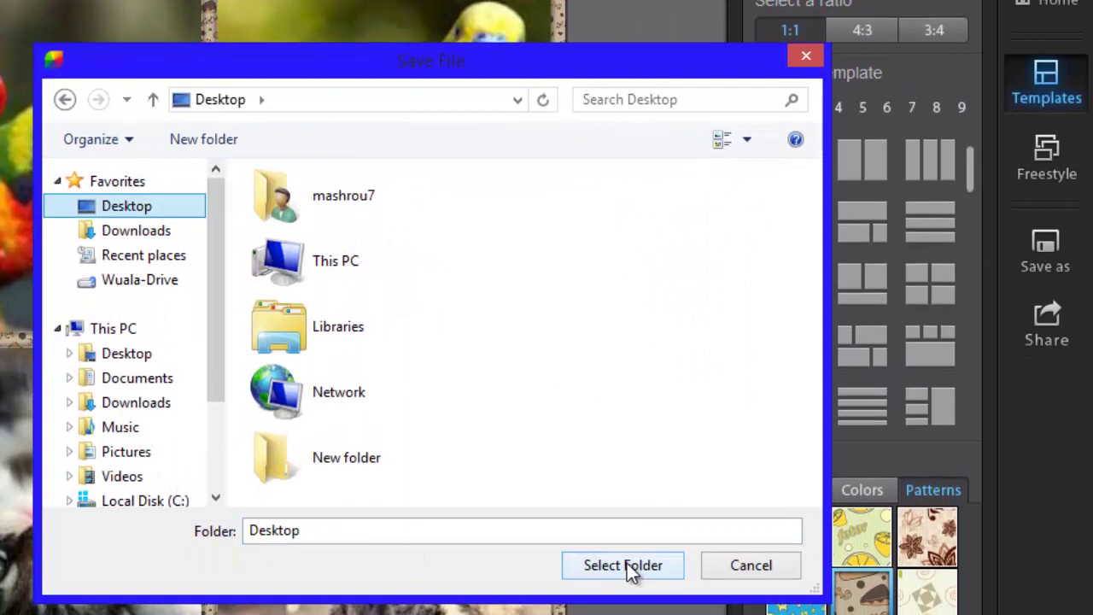
{"action": "left_click", "coordinate": [627, 562]}
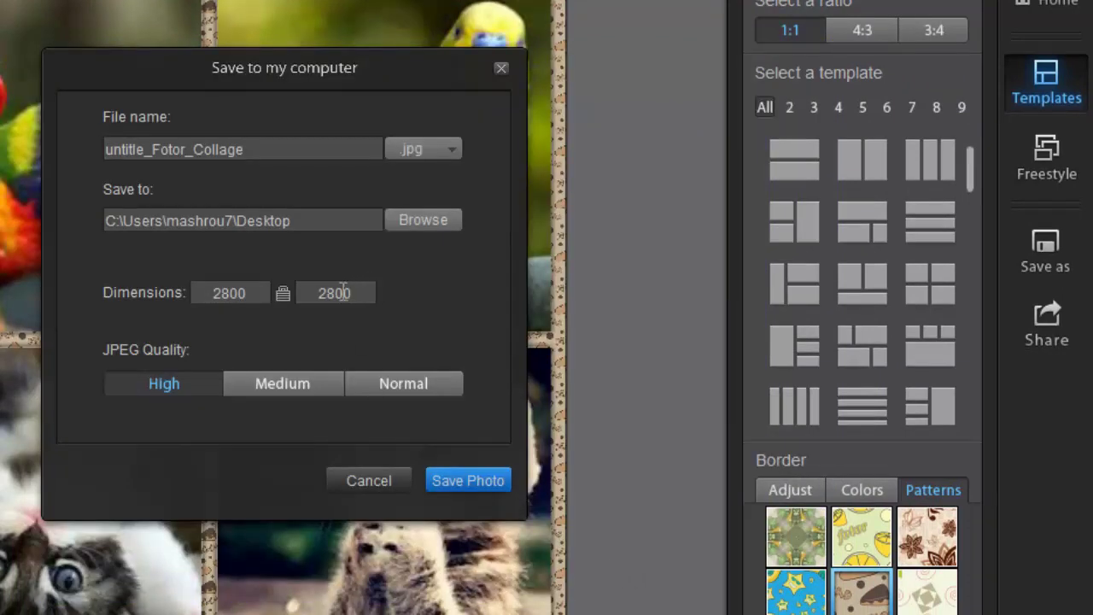
Step: Check the 2800 × 2800 width and height values, then save the JPG collage to the Desktop
{"action": "left_click_drag", "start_coordinate": [365, 293], "coordinate": [313, 293]}
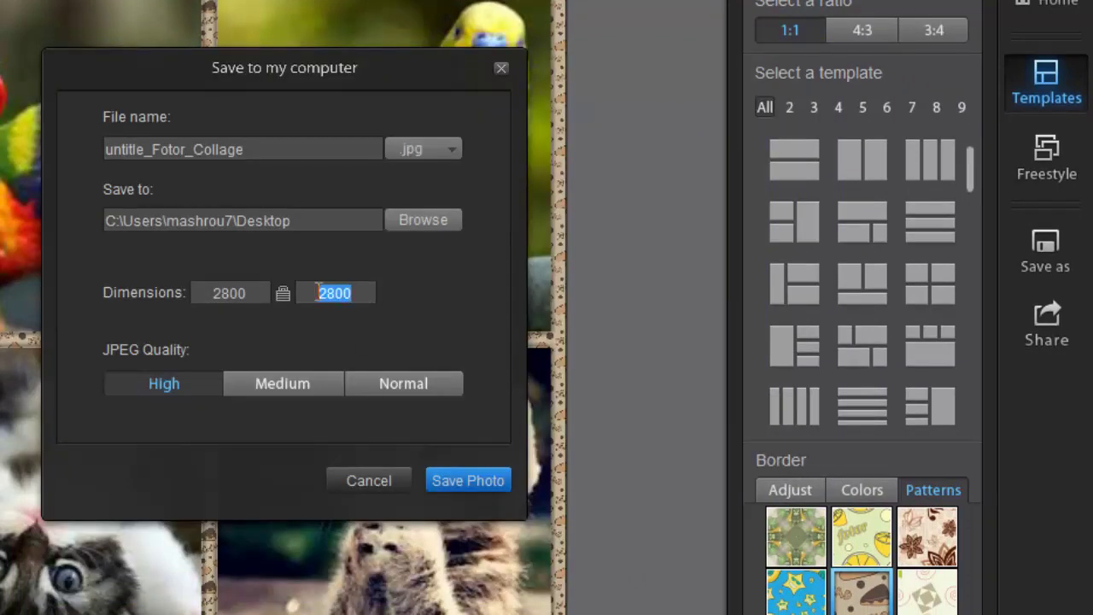
{"action": "double_click", "coordinate": [220, 292]}
{"action": "left_click", "coordinate": [253, 292]}
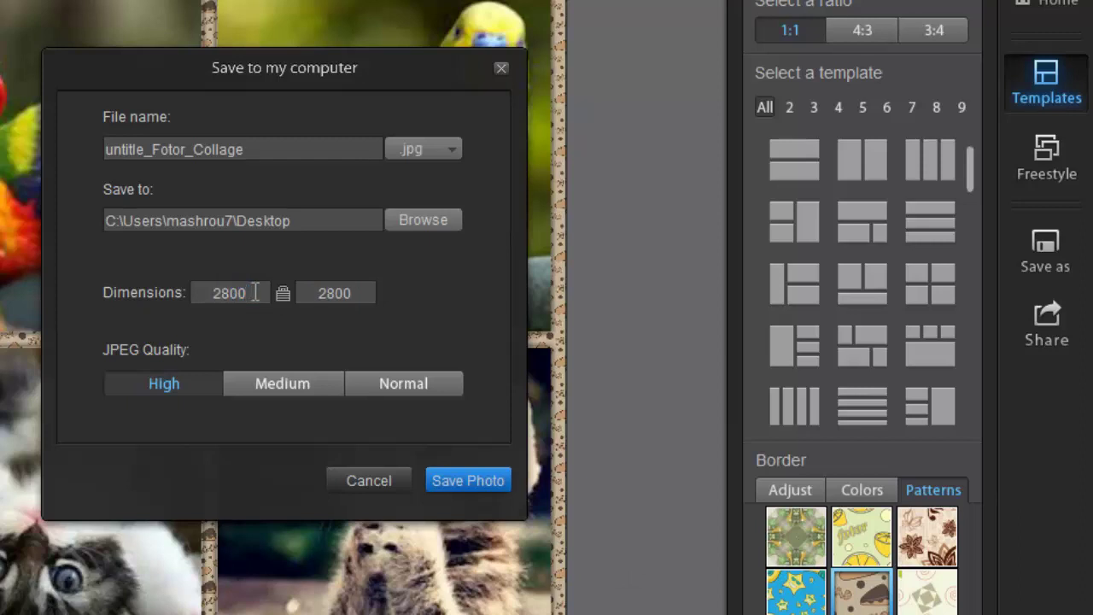
{"action": "double_click", "coordinate": [253, 292]}
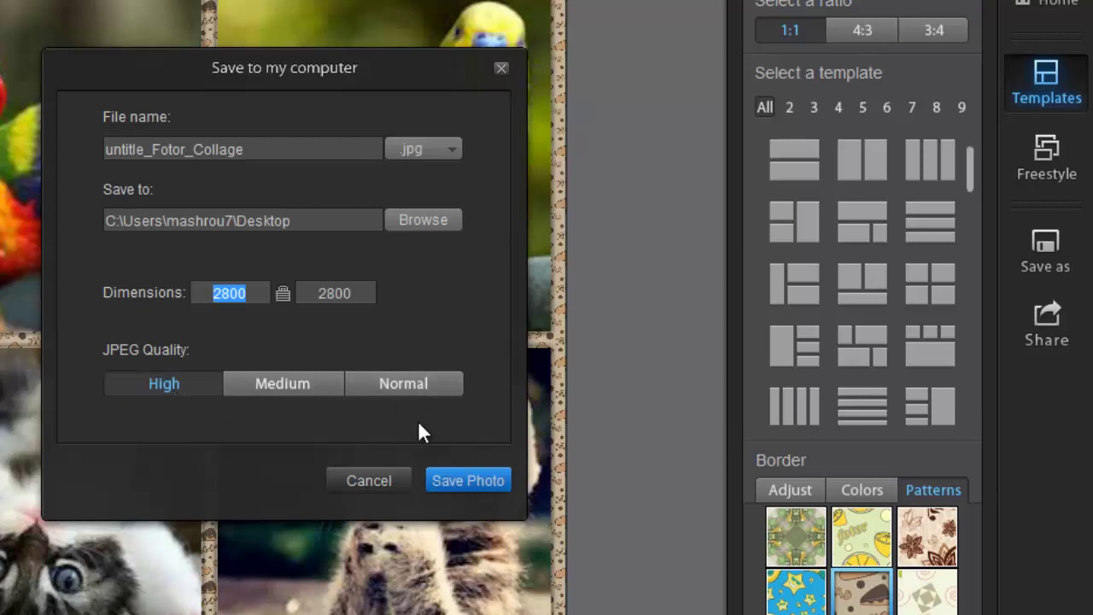
{"action": "left_click", "coordinate": [473, 480]}
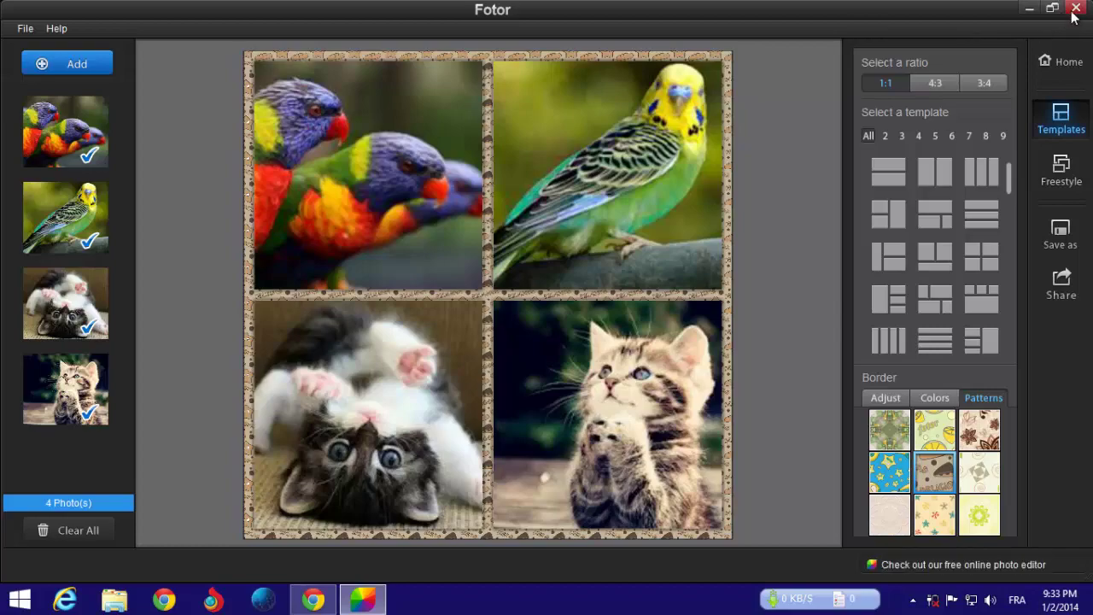
Step: Close the collage window and choose Update Later after Fotor relaunches
{"action": "left_click", "coordinate": [1074, 8]}
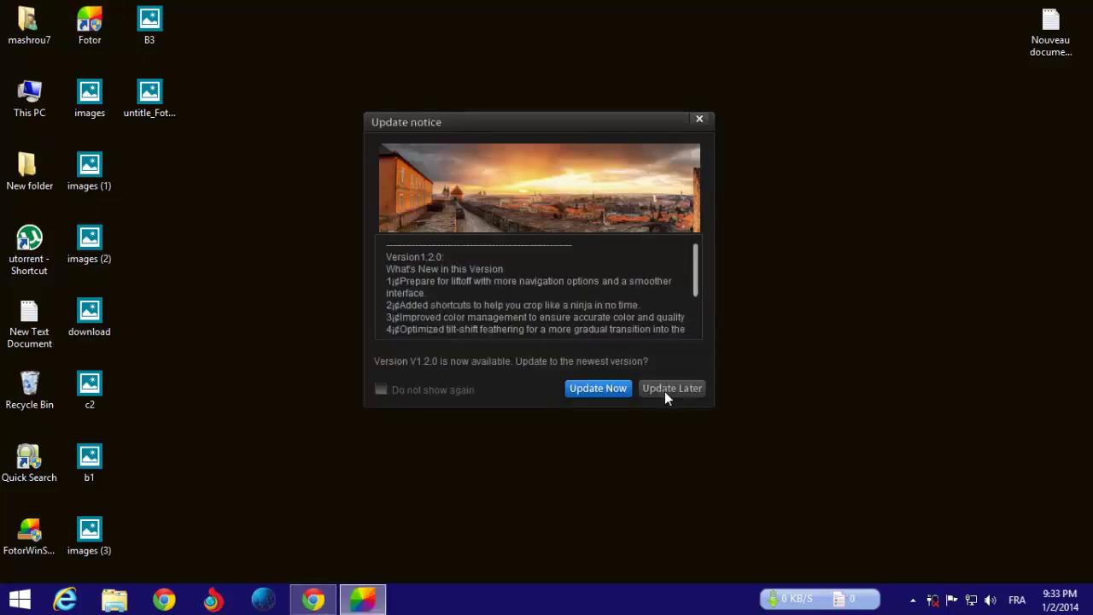
{"action": "left_click", "coordinate": [671, 390]}
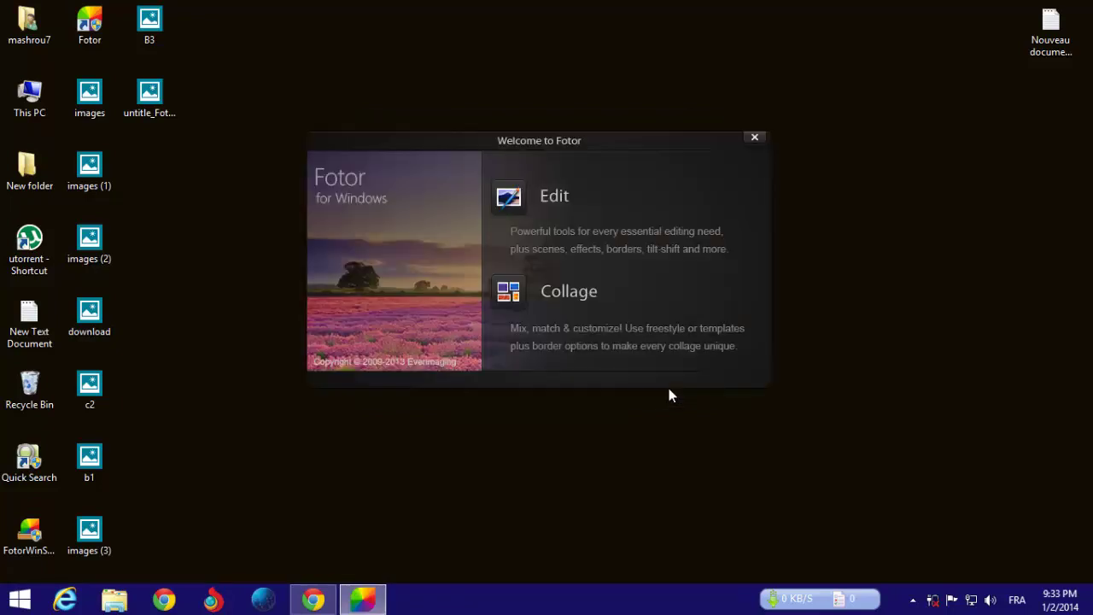
Step: Enter Edit mode and open the baby-with-toothbrush photo from the Desktop via File > Open
{"action": "left_click", "coordinate": [557, 201]}
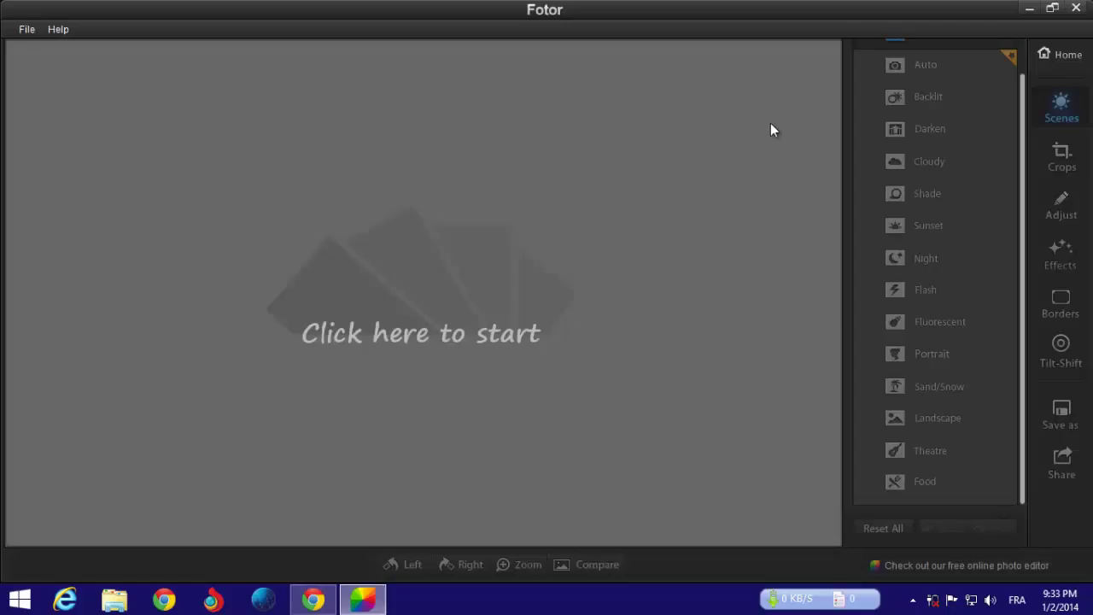
{"action": "left_click", "coordinate": [429, 334]}
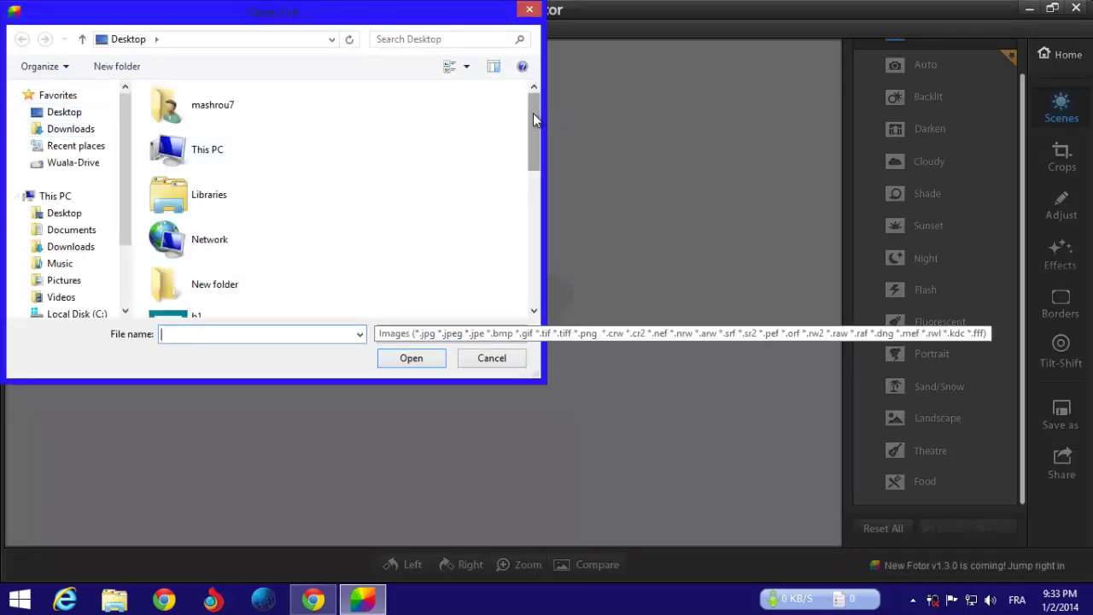
{"action": "left_click_drag", "start_coordinate": [532, 113], "coordinate": [535, 267]}
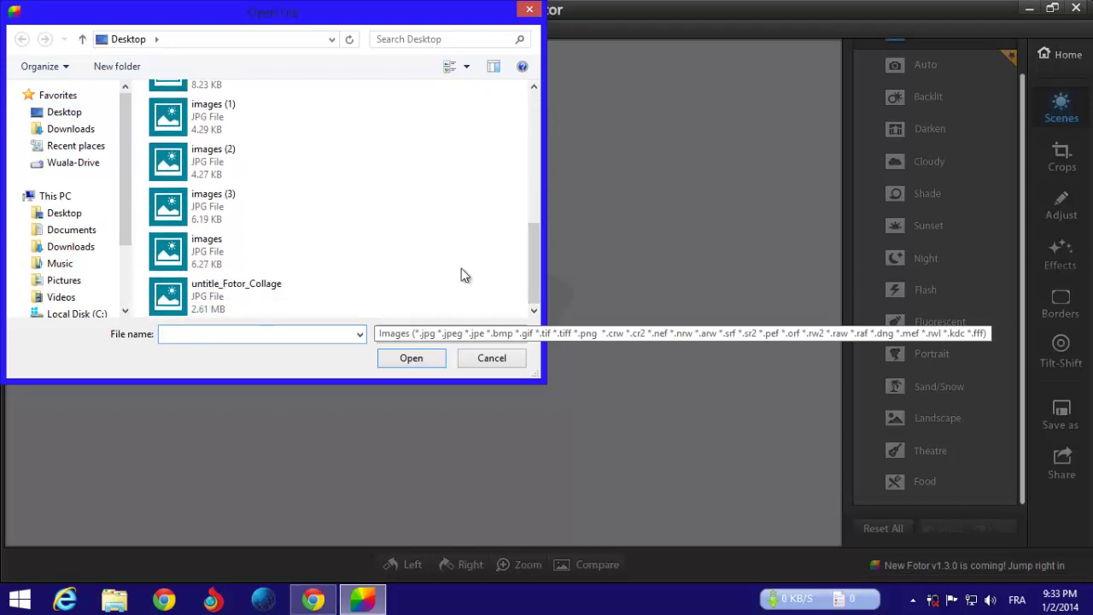
{"action": "left_click", "coordinate": [53, 213]}
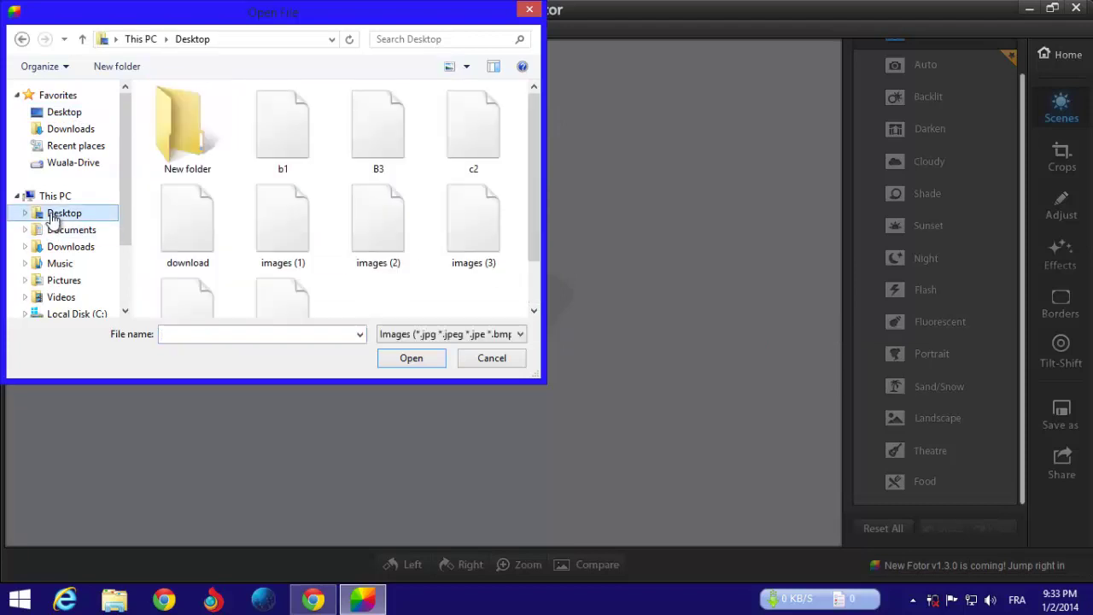
{"action": "key", "text": "Escape"}
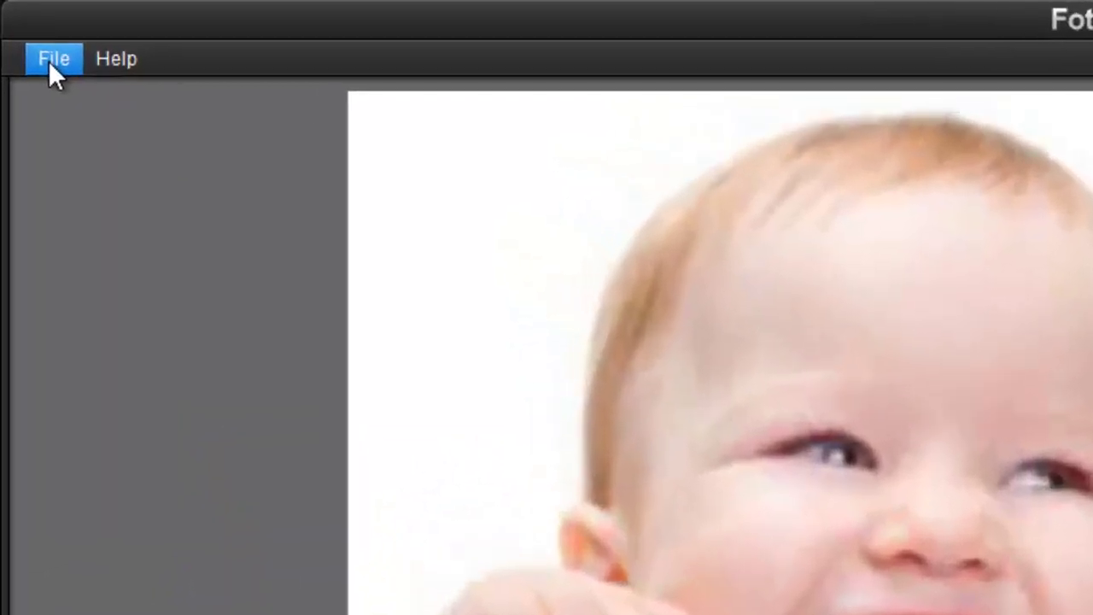
{"action": "left_click", "coordinate": [49, 61]}
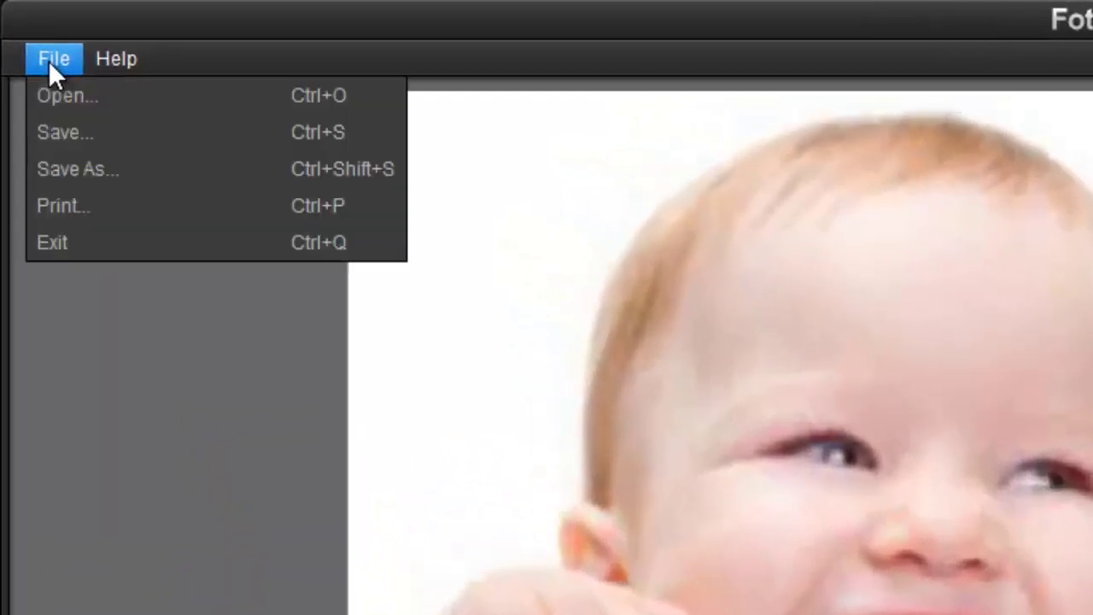
{"action": "left_click", "coordinate": [71, 105]}
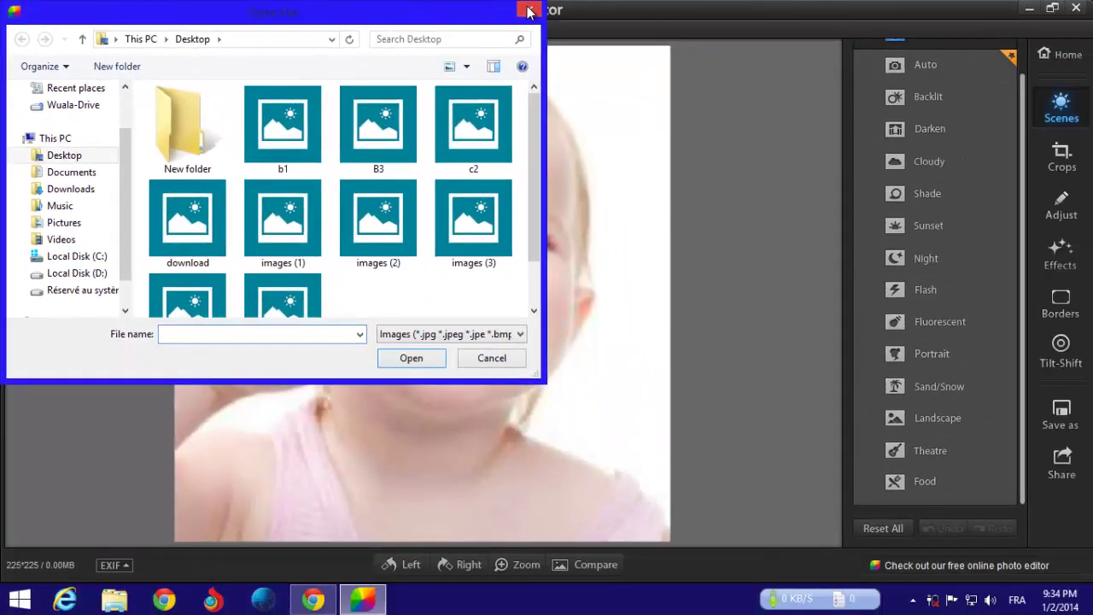
{"action": "left_click", "coordinate": [531, 12]}
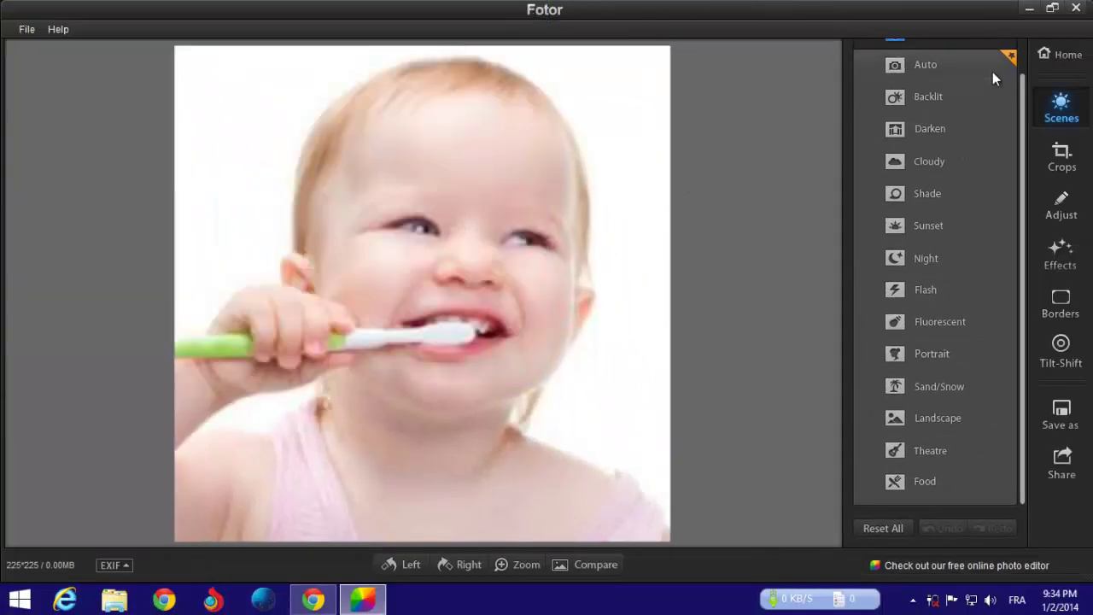
Step: Preview the Auto, Backlit, Darken, Cloudy, Shade, Sunset and Night scenes on the photo
{"action": "scroll", "coordinate": [1023, 95], "scroll_direction": "up", "scroll_amount": 1}
{"action": "left_click_drag", "start_coordinate": [1023, 96], "coordinate": [1023, 73]}
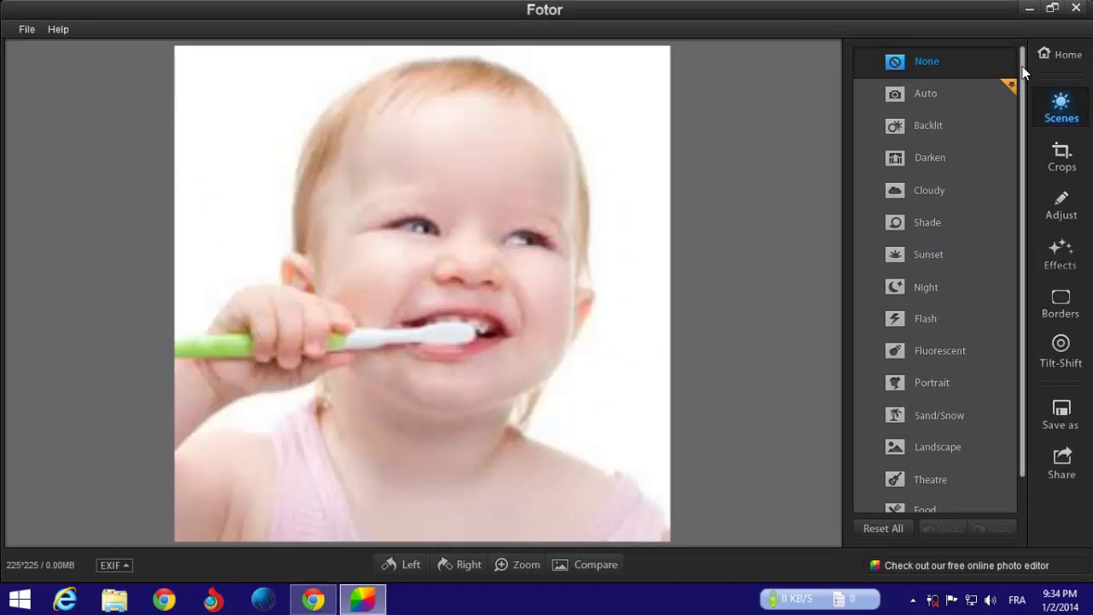
{"action": "left_click", "coordinate": [928, 94]}
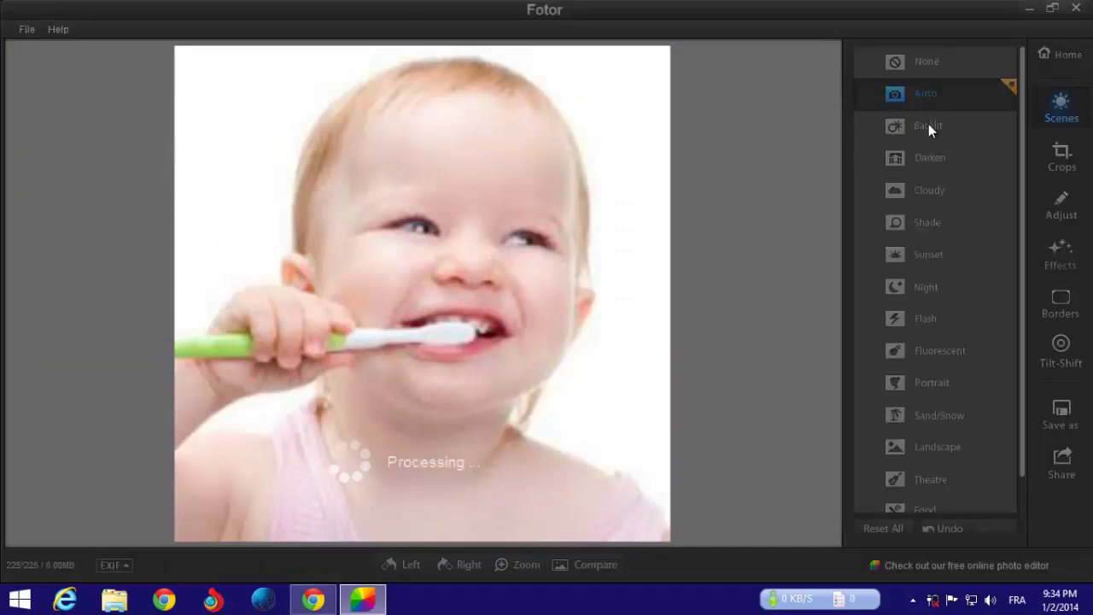
{"action": "left_click", "coordinate": [928, 124]}
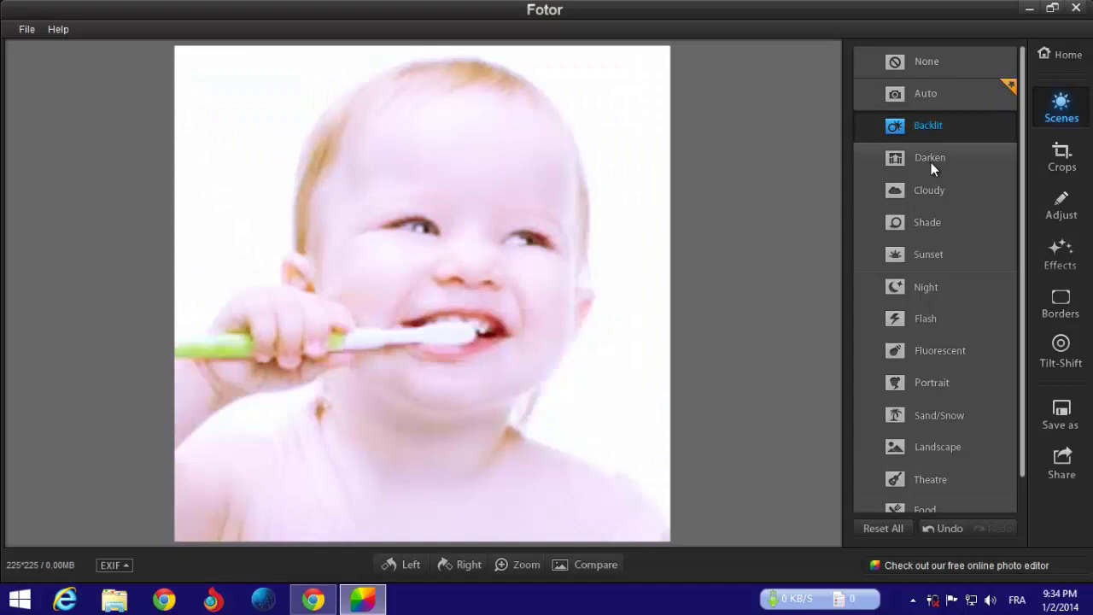
{"action": "left_click", "coordinate": [931, 162]}
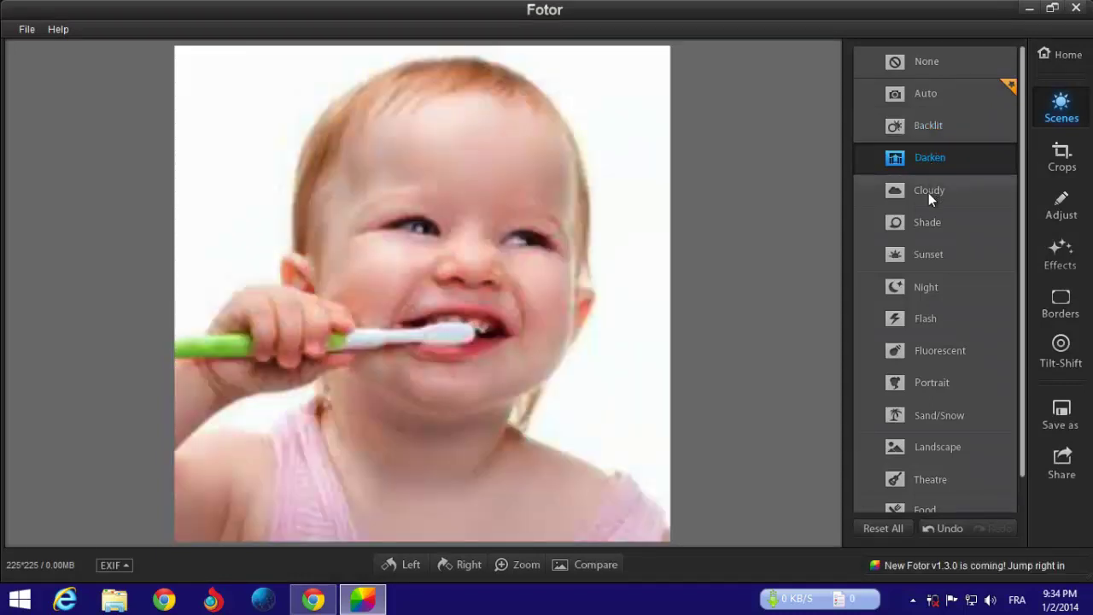
{"action": "left_click", "coordinate": [928, 193]}
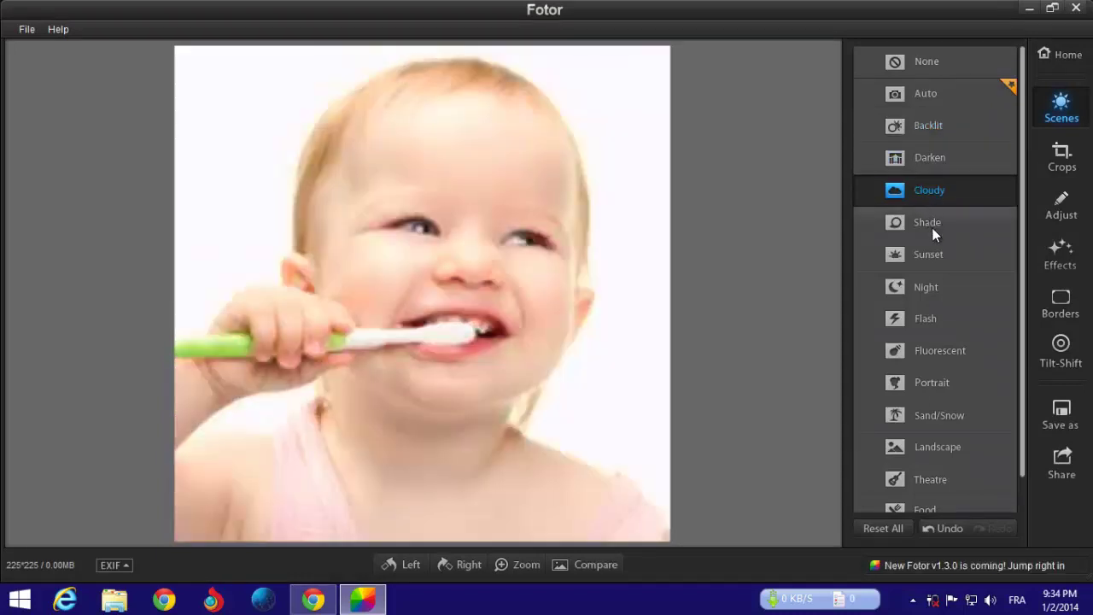
{"action": "left_click", "coordinate": [931, 227]}
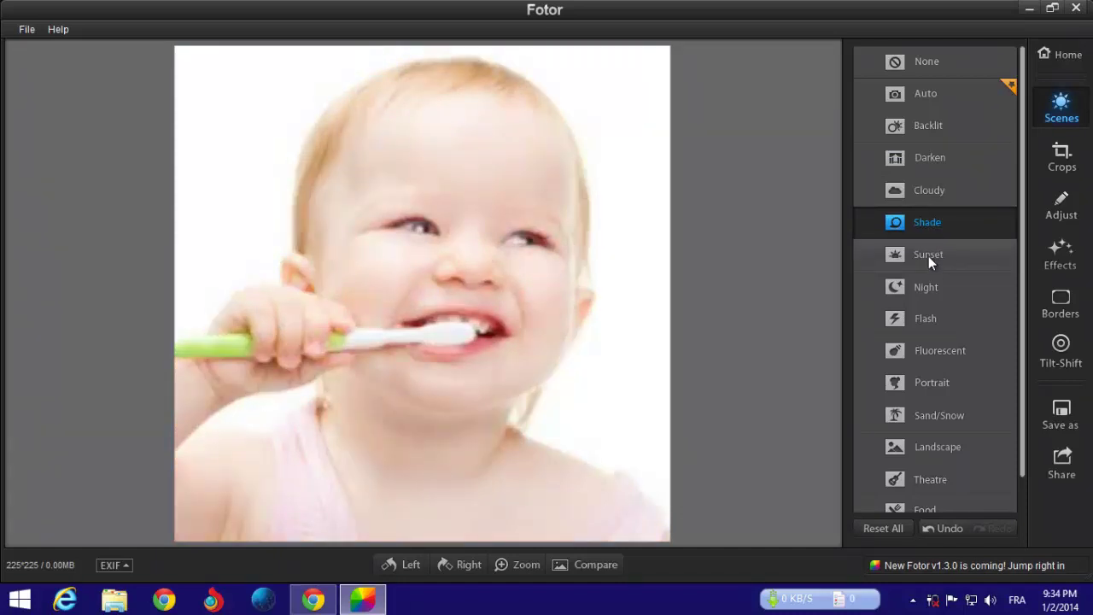
{"action": "left_click", "coordinate": [928, 256]}
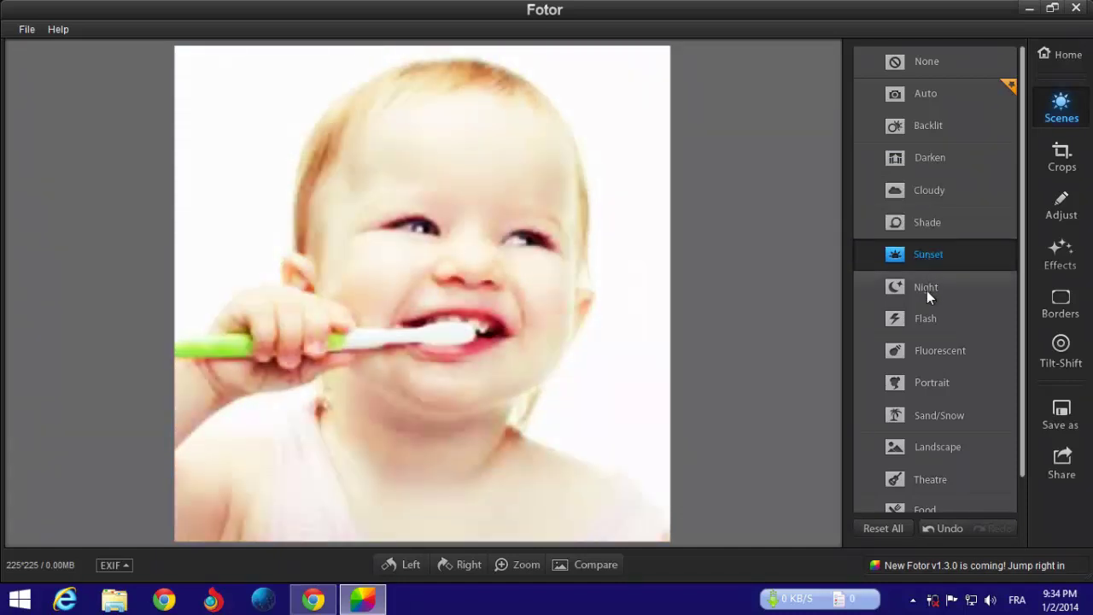
{"action": "left_click", "coordinate": [926, 290]}
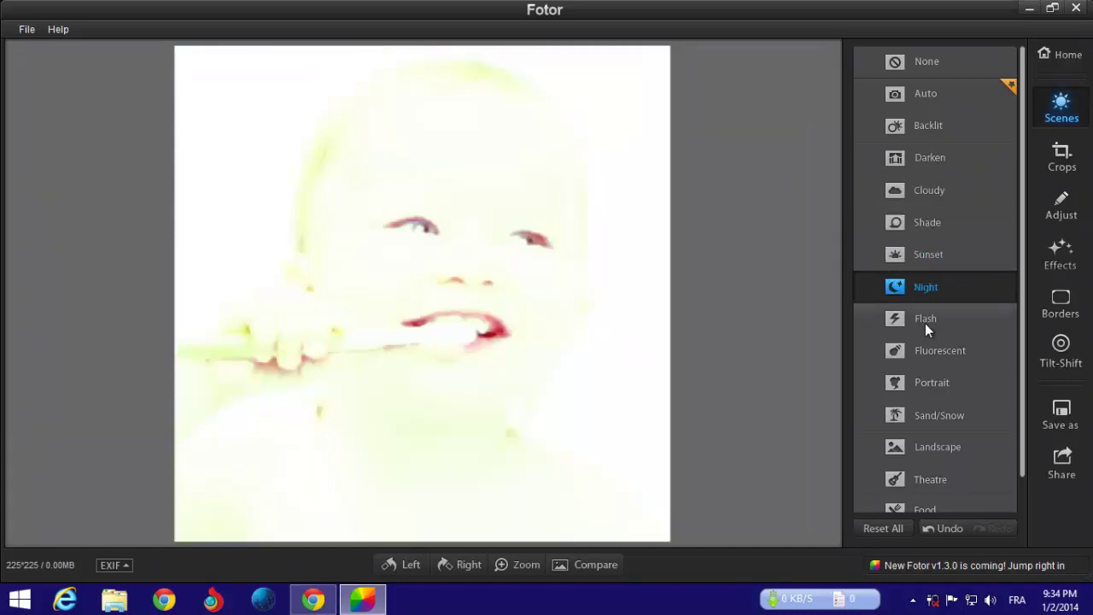
Step: Try Flash, Fluorescent and Portrait, then settle on the Sand/Snow scene
{"action": "left_click", "coordinate": [924, 323]}
{"action": "left_click", "coordinate": [931, 352]}
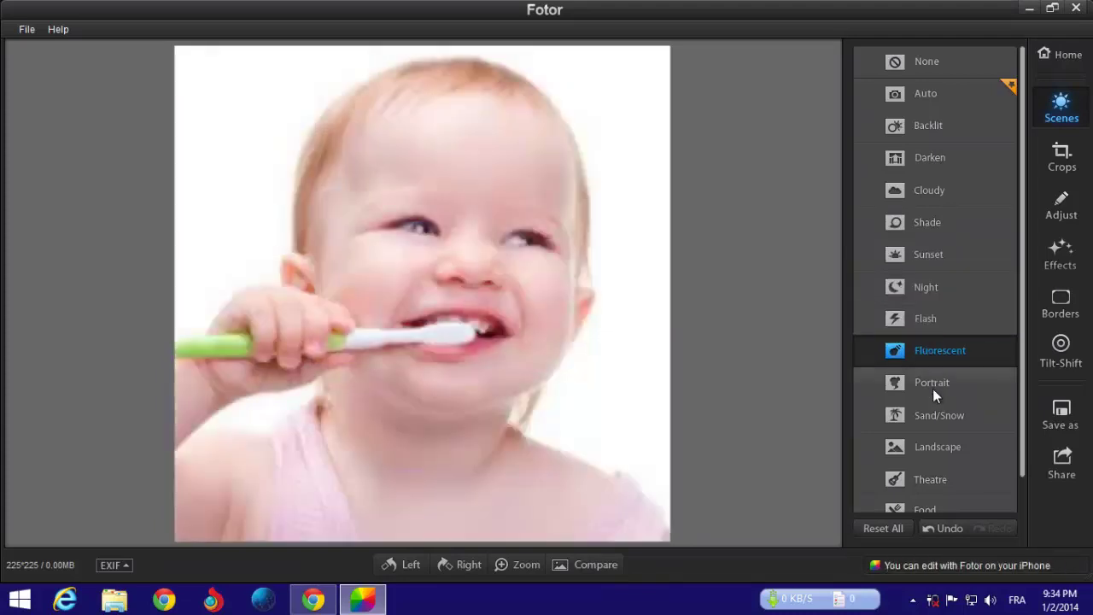
{"action": "left_click", "coordinate": [933, 389]}
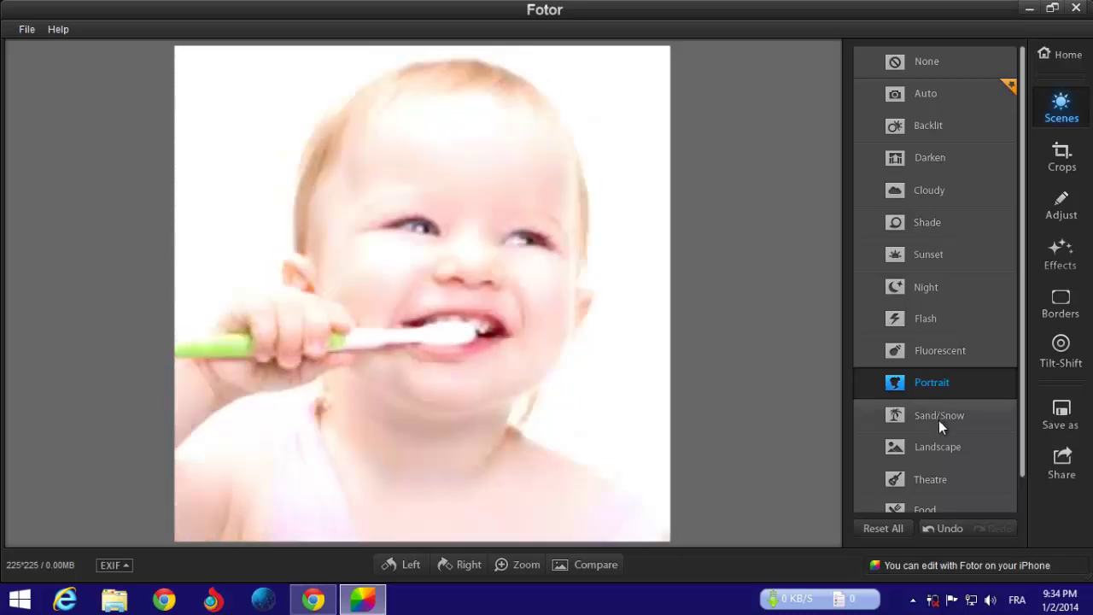
{"action": "left_click", "coordinate": [938, 420]}
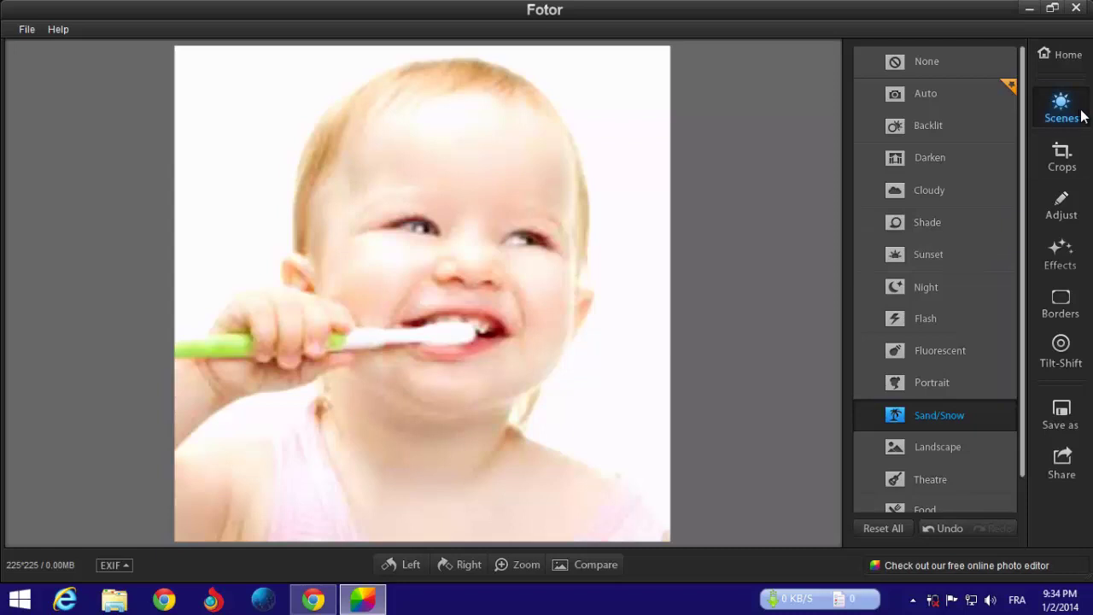
Step: Crop the photo to a 225 × 139 Golden ratio frame moved up over the baby's face
{"action": "left_click", "coordinate": [1066, 162]}
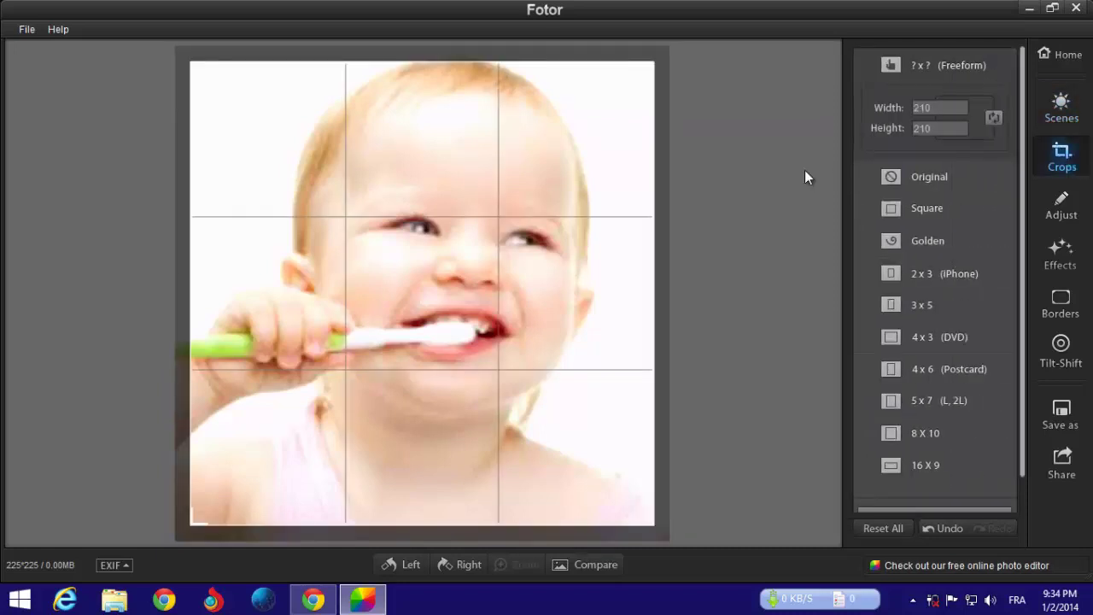
{"action": "mouse_move", "coordinate": [556, 221]}
{"action": "left_mouse_down"}
{"action": "mouse_move", "coordinate": [444, 244]}
{"action": "mouse_move", "coordinate": [522, 293]}
{"action": "mouse_move", "coordinate": [534, 281]}
{"action": "mouse_move", "coordinate": [433, 250]}
{"action": "mouse_move", "coordinate": [525, 175]}
{"action": "mouse_move", "coordinate": [487, 207]}
{"action": "mouse_move", "coordinate": [500, 176]}
{"action": "mouse_move", "coordinate": [535, 196]}
{"action": "mouse_move", "coordinate": [478, 176]}
{"action": "mouse_move", "coordinate": [467, 199]}
{"action": "mouse_move", "coordinate": [449, 197]}
{"action": "mouse_move", "coordinate": [461, 201]}
{"action": "left_mouse_up"}
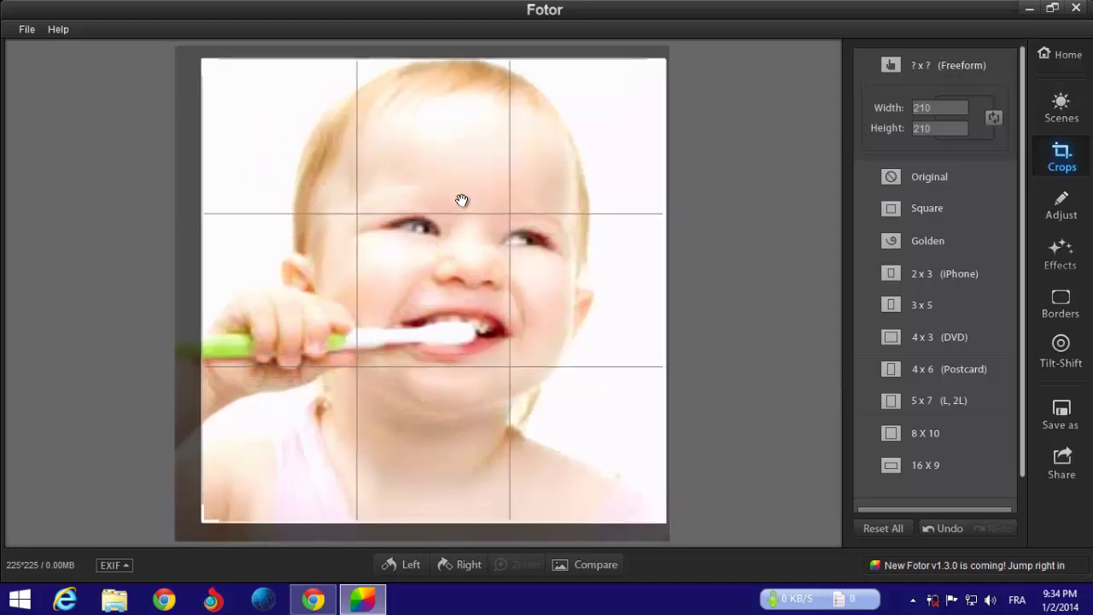
{"action": "left_click", "coordinate": [932, 177]}
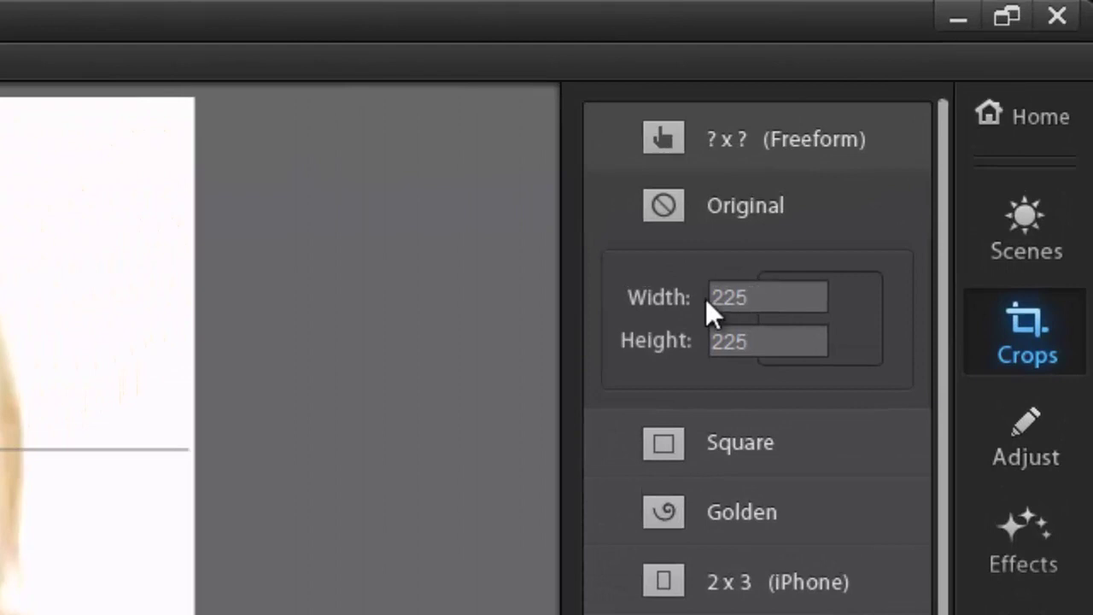
{"action": "left_click", "coordinate": [766, 339]}
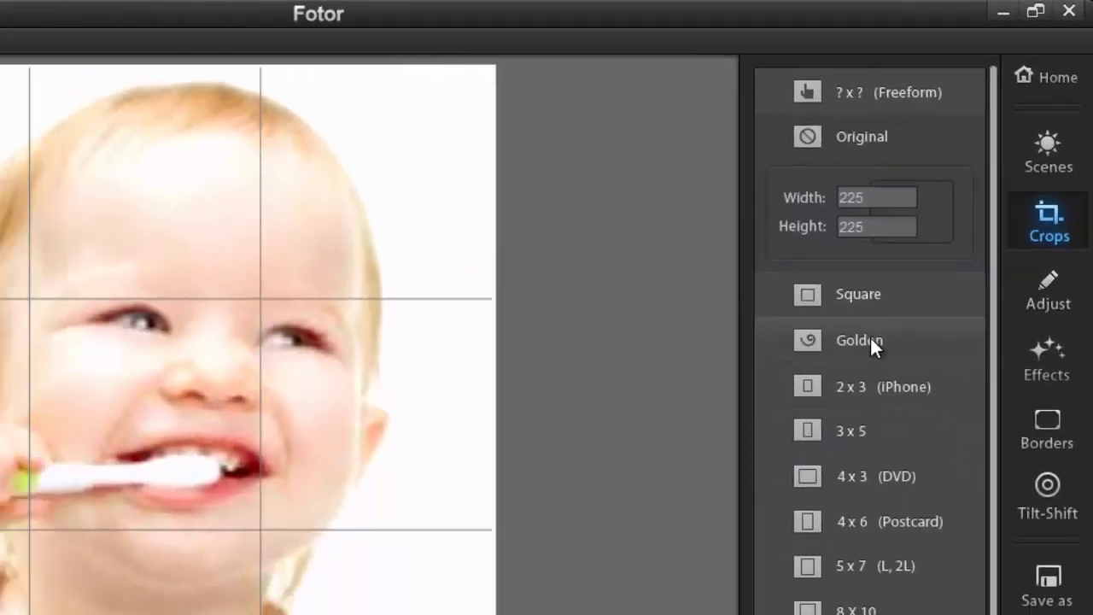
{"action": "left_click", "coordinate": [769, 513]}
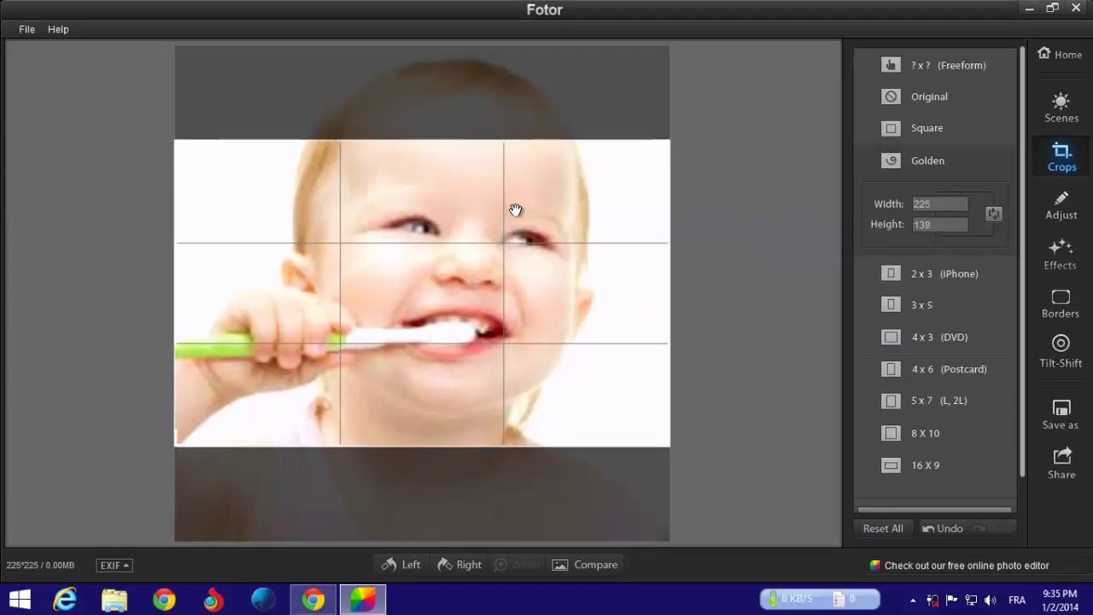
{"action": "mouse_move", "coordinate": [575, 178]}
{"action": "left_mouse_down"}
{"action": "mouse_move", "coordinate": [578, 87]}
{"action": "mouse_move", "coordinate": [576, 108]}
{"action": "left_mouse_up"}
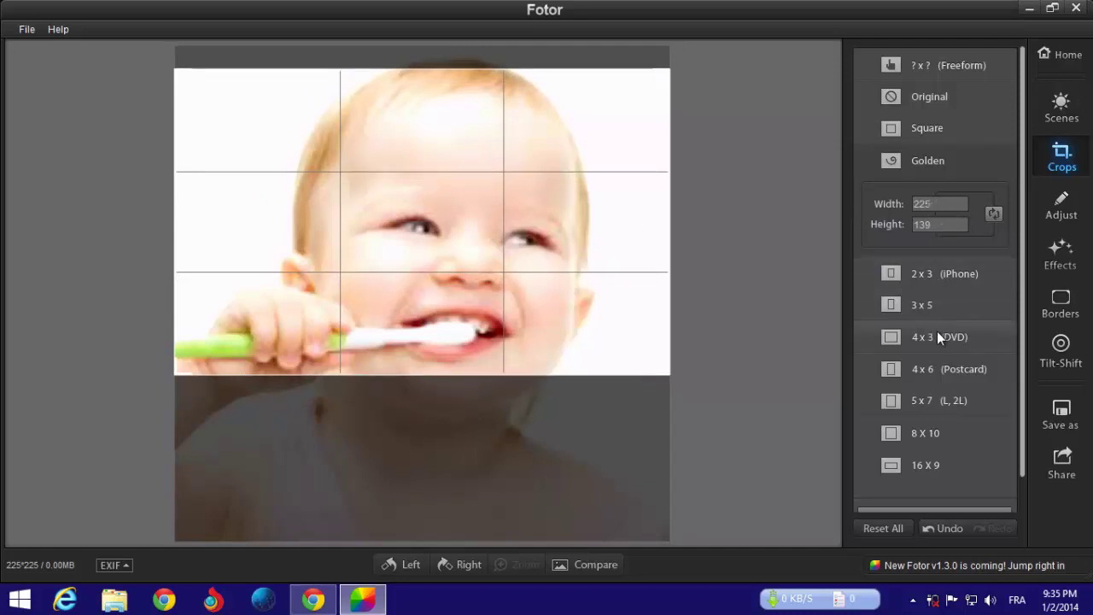
{"action": "left_click", "coordinate": [933, 219]}
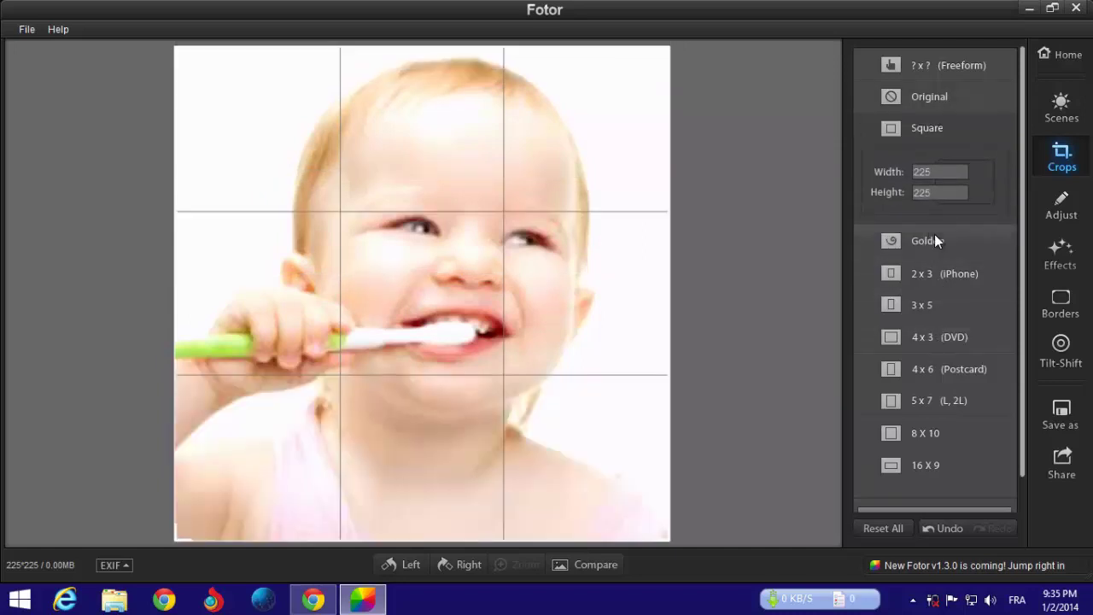
{"action": "left_click", "coordinate": [934, 234]}
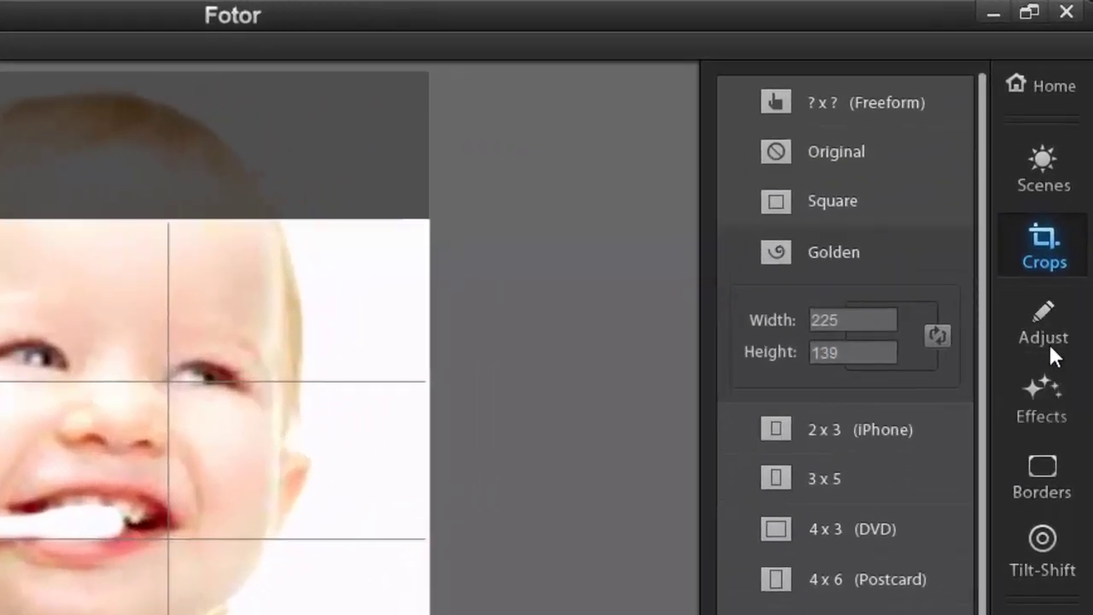
{"action": "left_click", "coordinate": [1049, 338]}
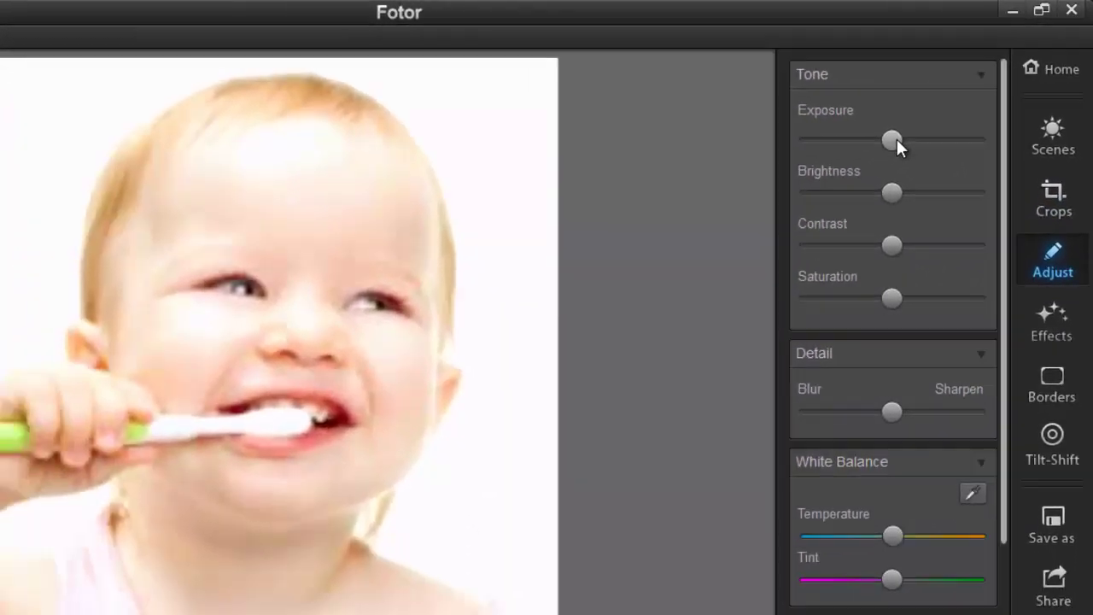
Step: Lower exposure and brightness slightly, adjust contrast, and rework the photo's saturation
{"action": "mouse_move", "coordinate": [935, 112]}
{"action": "left_mouse_down"}
{"action": "mouse_move", "coordinate": [879, 113]}
{"action": "mouse_move", "coordinate": [997, 118]}
{"action": "mouse_move", "coordinate": [905, 115]}
{"action": "left_mouse_up"}
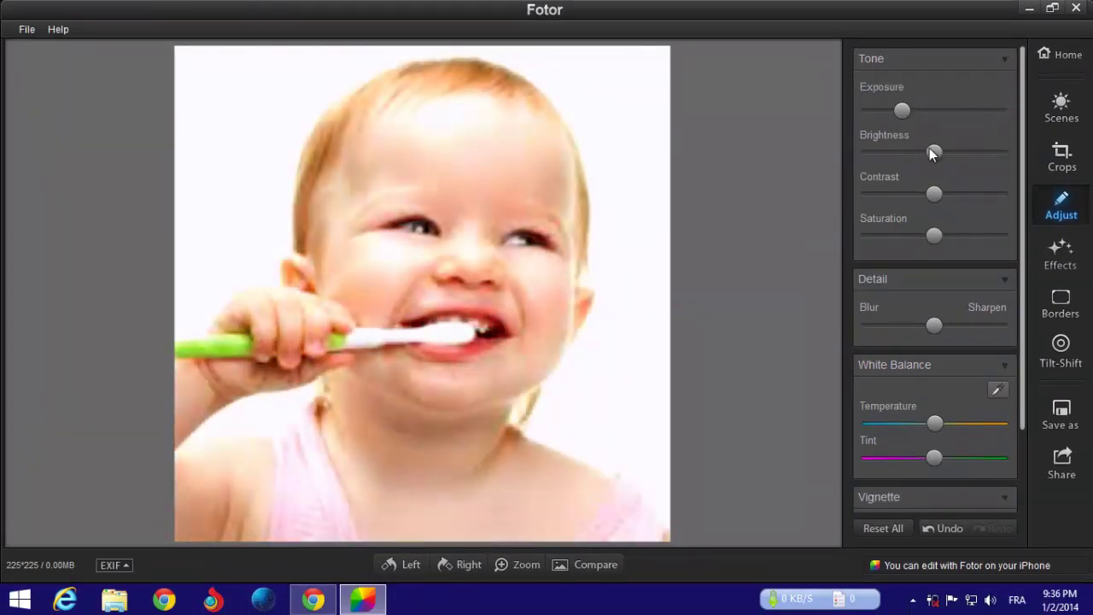
{"action": "mouse_move", "coordinate": [930, 151]}
{"action": "left_mouse_down"}
{"action": "mouse_move", "coordinate": [902, 152]}
{"action": "mouse_move", "coordinate": [979, 150]}
{"action": "mouse_move", "coordinate": [893, 150]}
{"action": "mouse_move", "coordinate": [925, 150]}
{"action": "left_mouse_up"}
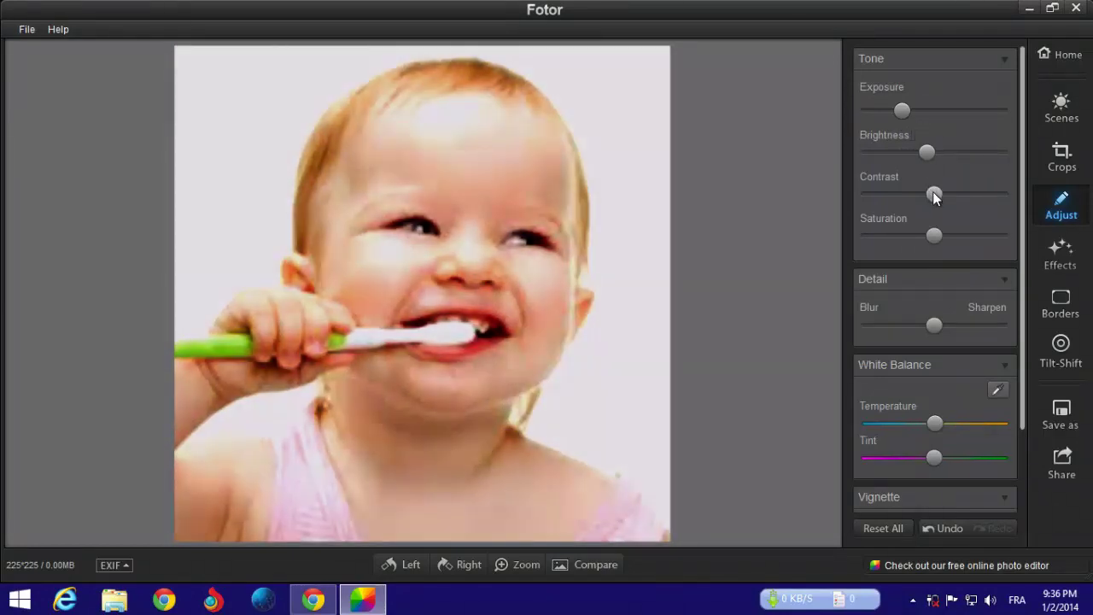
{"action": "mouse_move", "coordinate": [935, 196]}
{"action": "left_mouse_down"}
{"action": "mouse_move", "coordinate": [900, 195]}
{"action": "mouse_move", "coordinate": [968, 196]}
{"action": "mouse_move", "coordinate": [893, 196]}
{"action": "mouse_move", "coordinate": [931, 198]}
{"action": "left_mouse_up"}
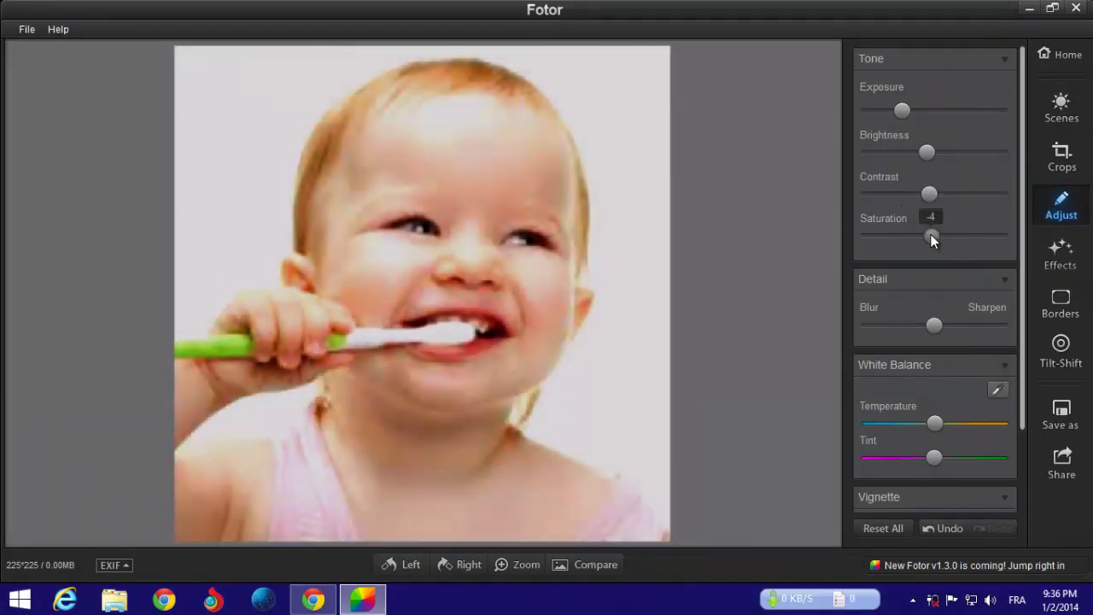
{"action": "mouse_move", "coordinate": [930, 237]}
{"action": "left_mouse_down"}
{"action": "mouse_move", "coordinate": [901, 236]}
{"action": "mouse_move", "coordinate": [997, 239]}
{"action": "mouse_move", "coordinate": [962, 240]}
{"action": "left_mouse_up"}
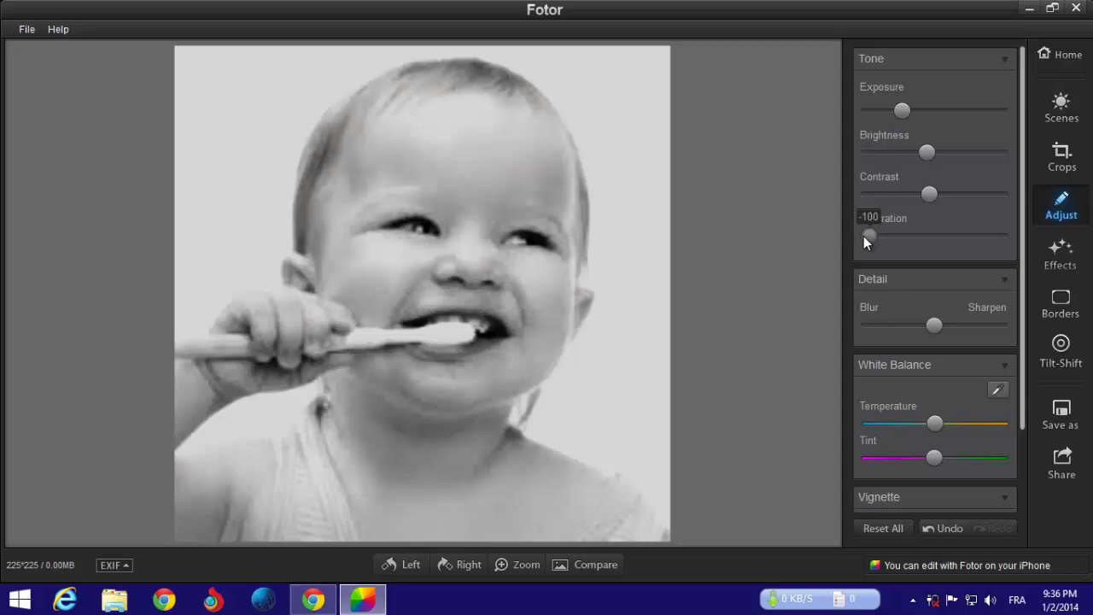
{"action": "left_click_drag", "start_coordinate": [863, 236], "coordinate": [902, 236]}
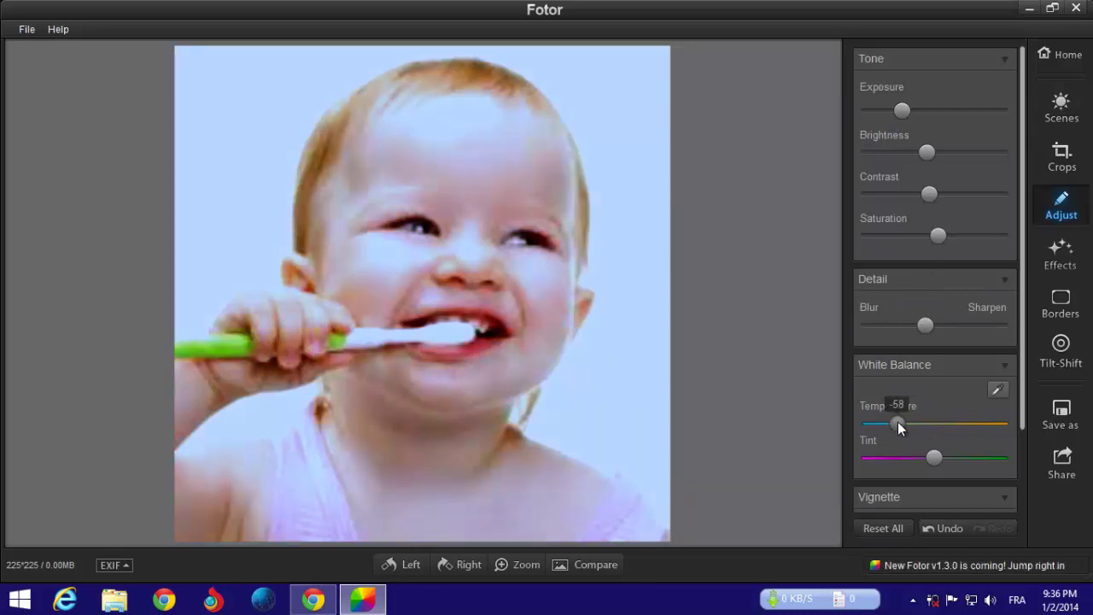
Step: Bring the temperature near neutral and shift the tint slightly toward green to remove the pink cast
{"action": "mouse_move", "coordinate": [897, 422]}
{"action": "left_mouse_down"}
{"action": "mouse_move", "coordinate": [871, 415]}
{"action": "mouse_move", "coordinate": [979, 430]}
{"action": "left_mouse_up"}
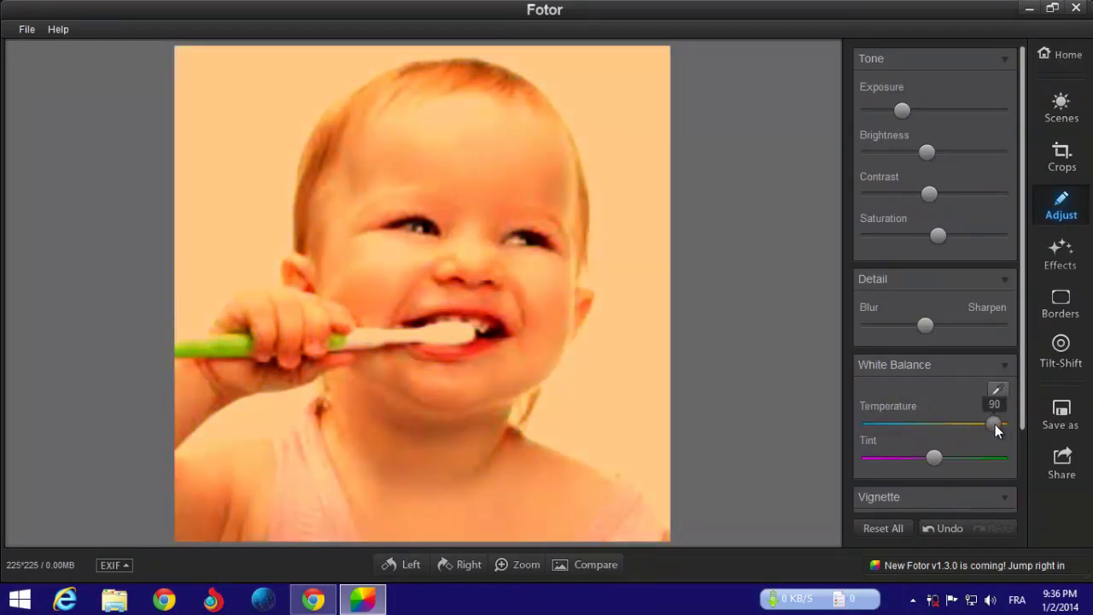
{"action": "mouse_move", "coordinate": [936, 431]}
{"action": "left_mouse_down"}
{"action": "mouse_move", "coordinate": [909, 459]}
{"action": "mouse_move", "coordinate": [965, 461]}
{"action": "left_mouse_up"}
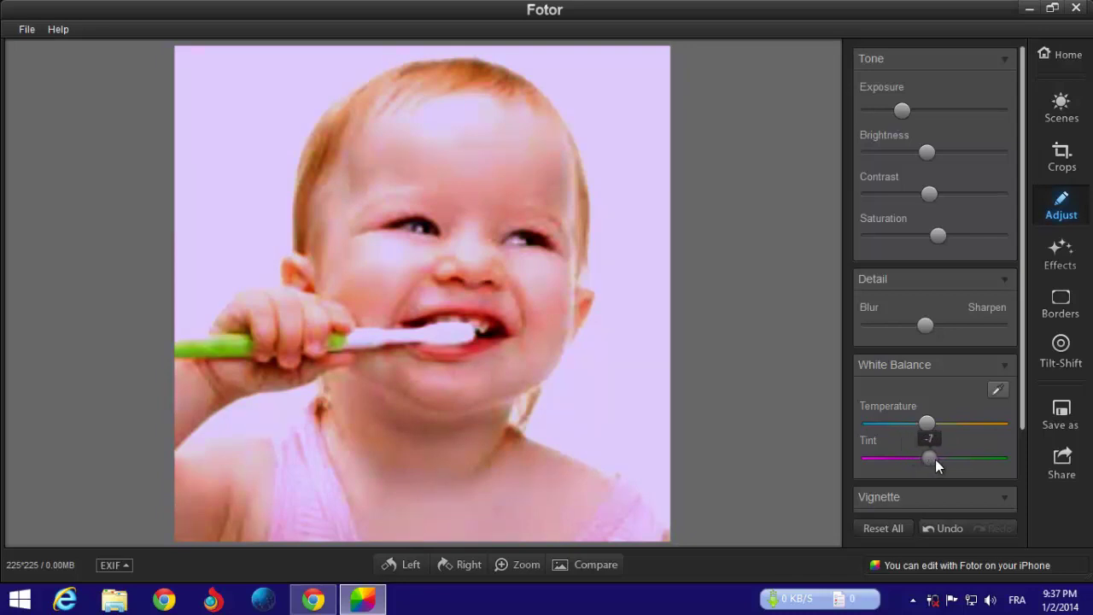
{"action": "left_click_drag", "start_coordinate": [935, 459], "coordinate": [939, 458]}
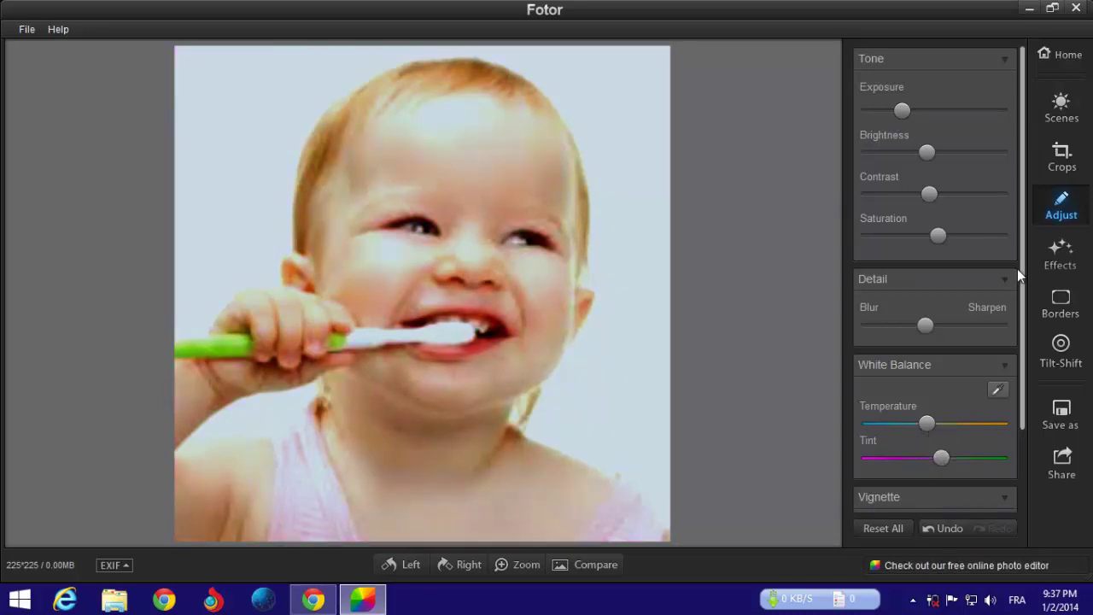
Step: Try the Real-Illusion, Mini-Oven, Nostalgic and Straight Ink effects, then apply Old Glow at full intensity
{"action": "left_click", "coordinate": [1069, 256]}
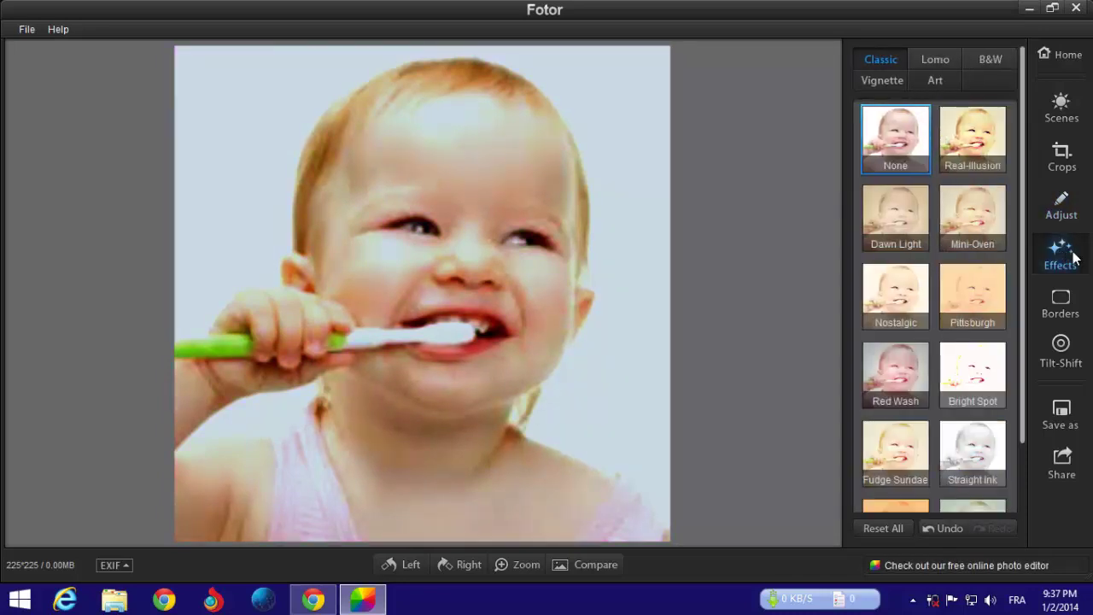
{"action": "left_click", "coordinate": [974, 132]}
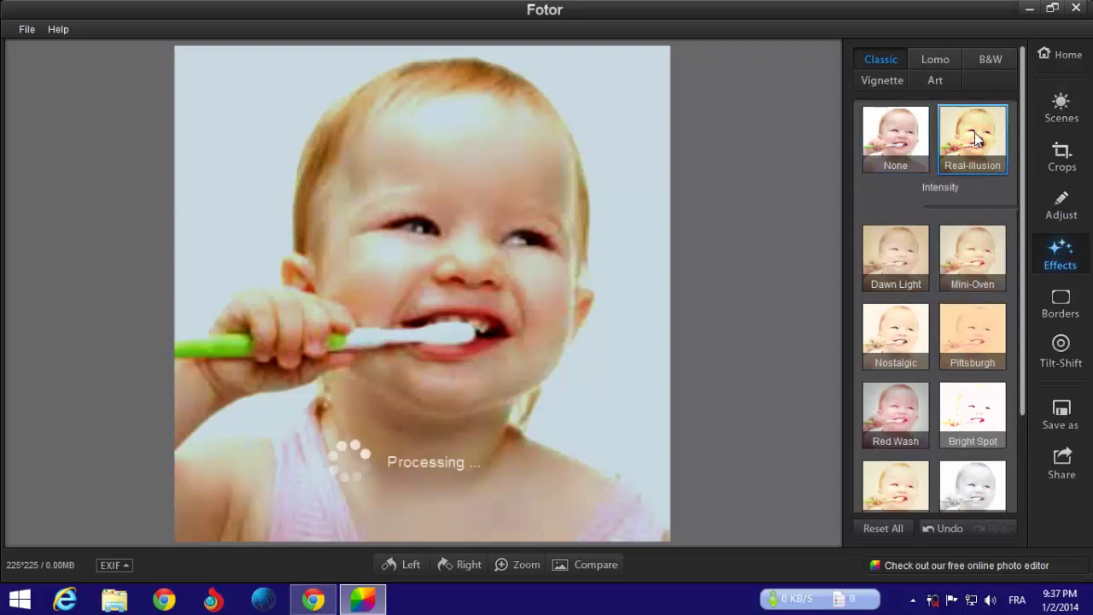
{"action": "left_click", "coordinate": [976, 256]}
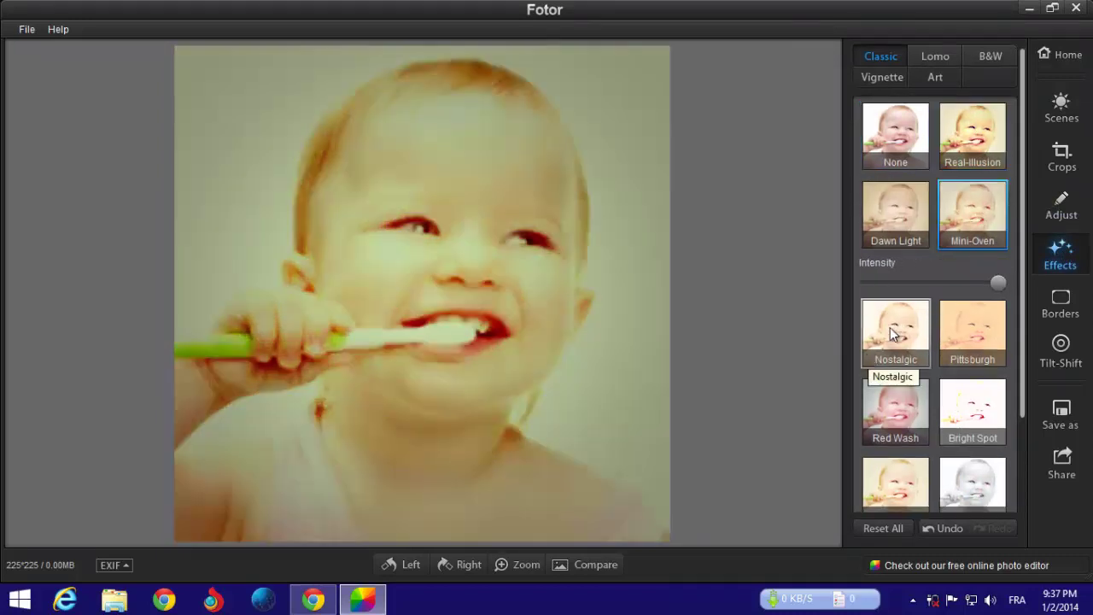
{"action": "left_click", "coordinate": [889, 327]}
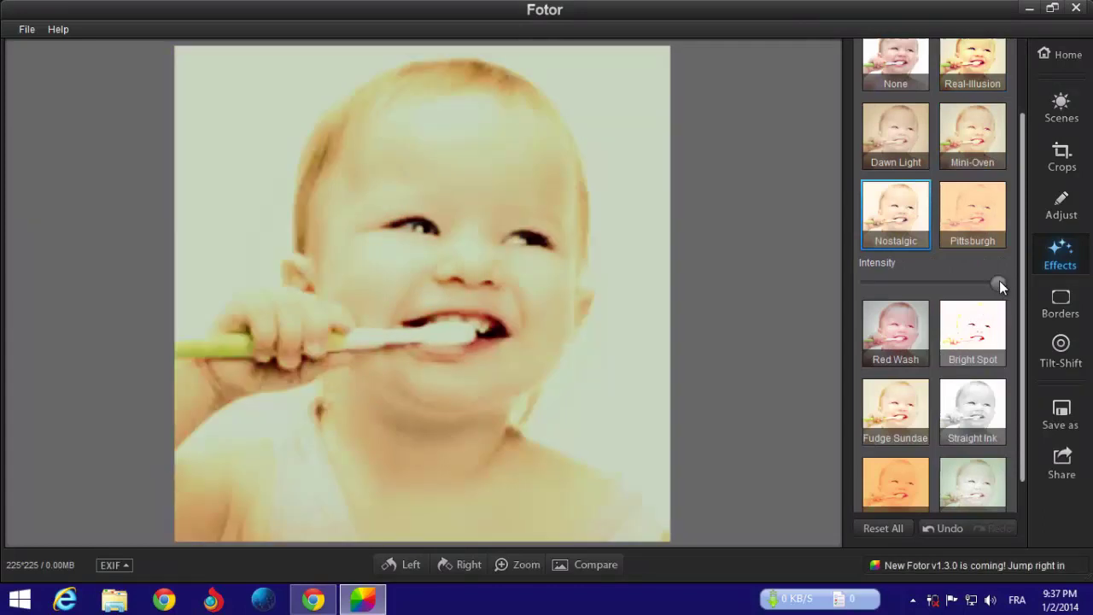
{"action": "mouse_move", "coordinate": [997, 284]}
{"action": "left_mouse_down"}
{"action": "mouse_move", "coordinate": [920, 283]}
{"action": "mouse_move", "coordinate": [903, 298]}
{"action": "mouse_move", "coordinate": [982, 281]}
{"action": "left_mouse_up"}
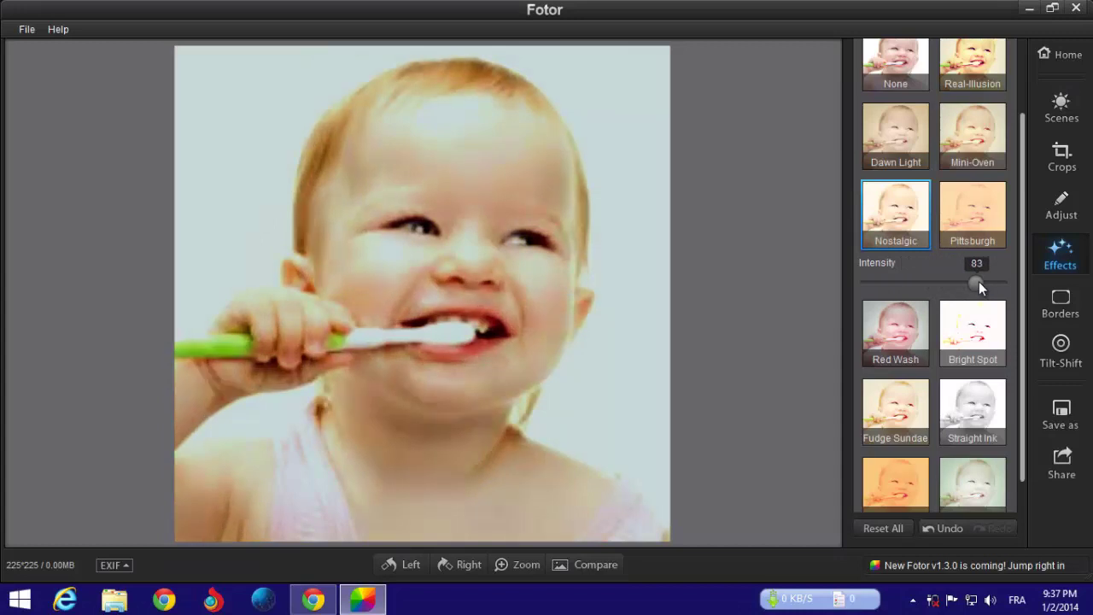
{"action": "left_click", "coordinate": [985, 425]}
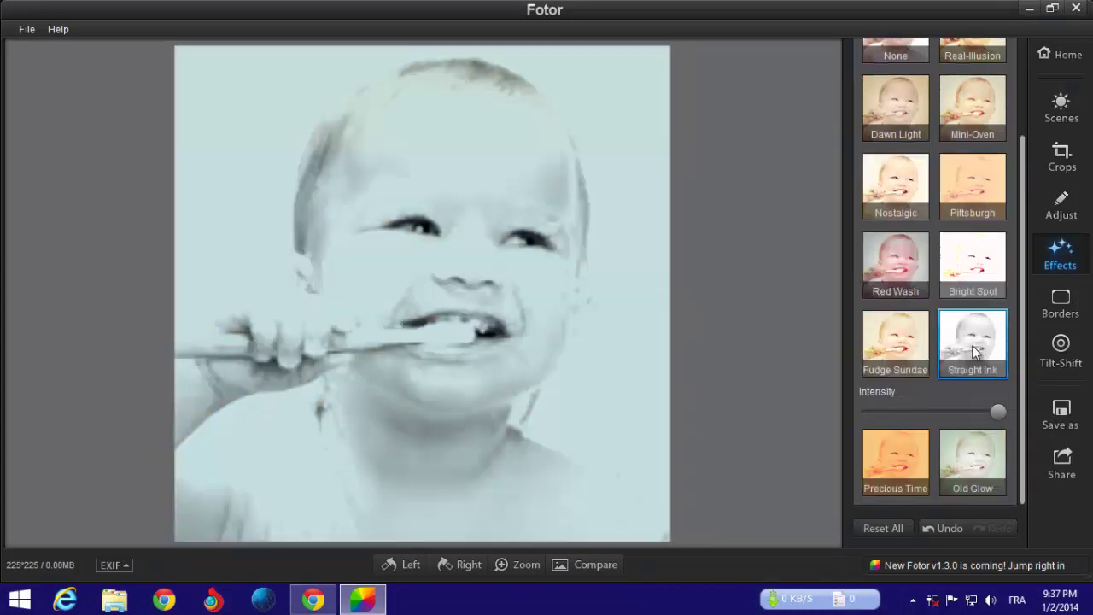
{"action": "left_click", "coordinate": [946, 444]}
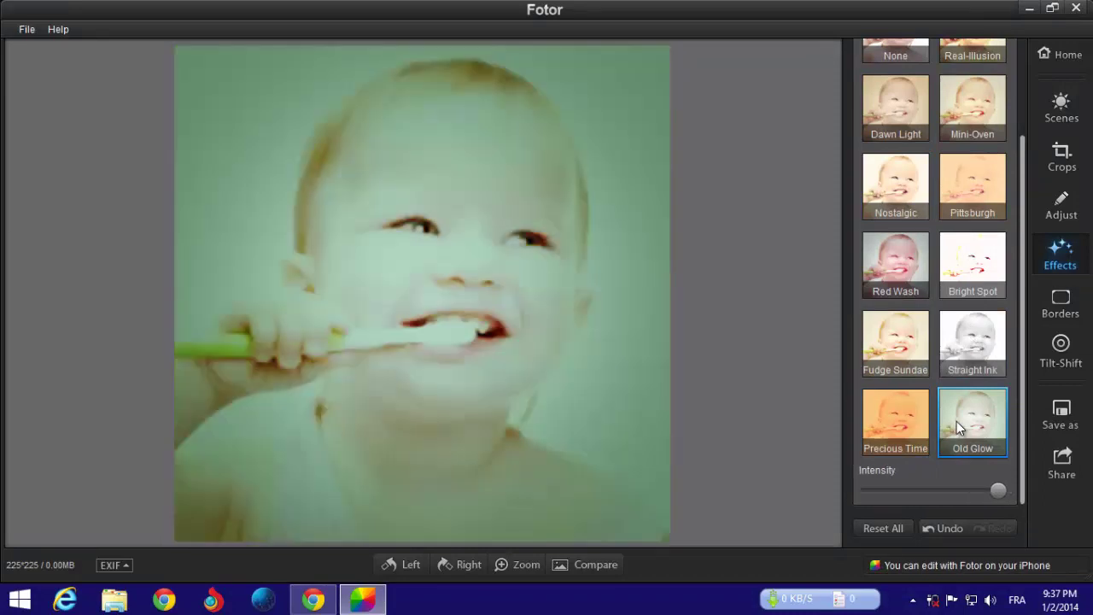
{"action": "left_click", "coordinate": [1060, 298]}
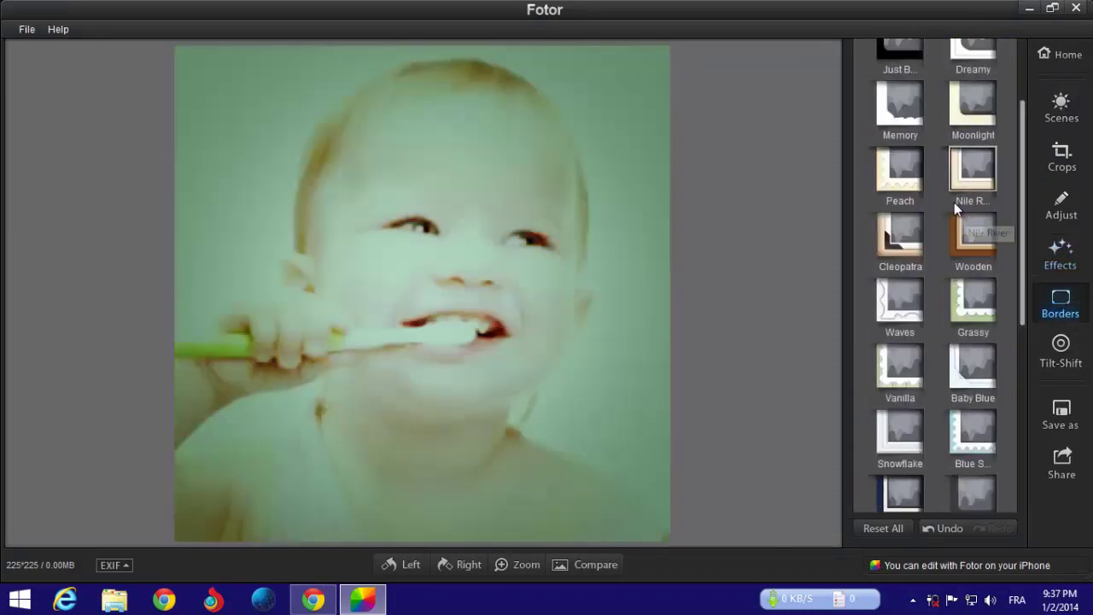
Step: Try the Wooden, Peach, Memory, Moonlight, Baby Blue and stamp borders before choosing the Snowflake border
{"action": "left_click", "coordinate": [968, 219]}
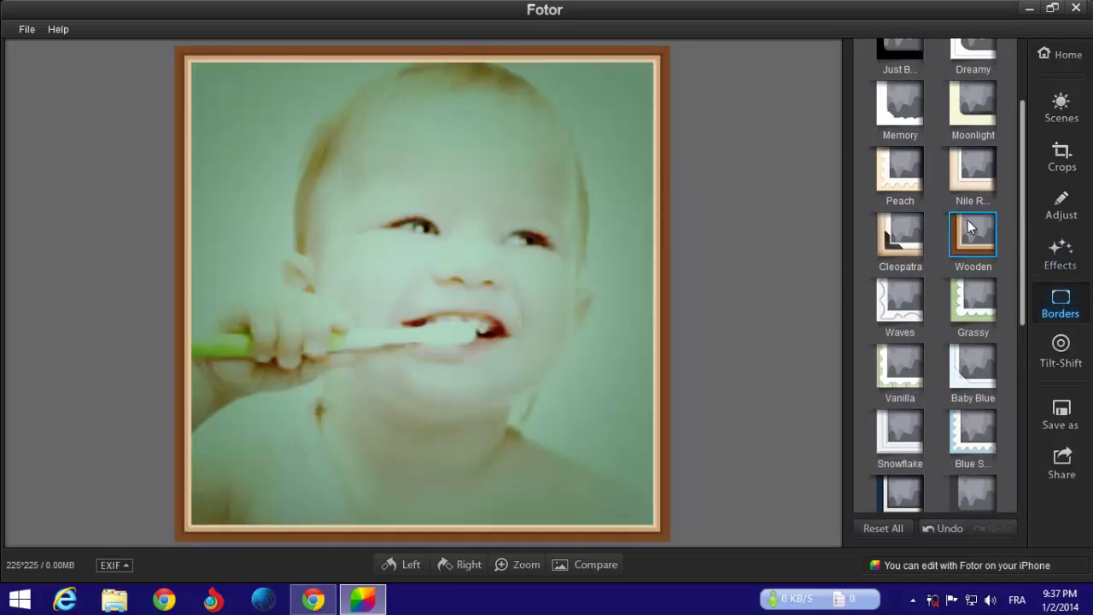
{"action": "left_click", "coordinate": [903, 175]}
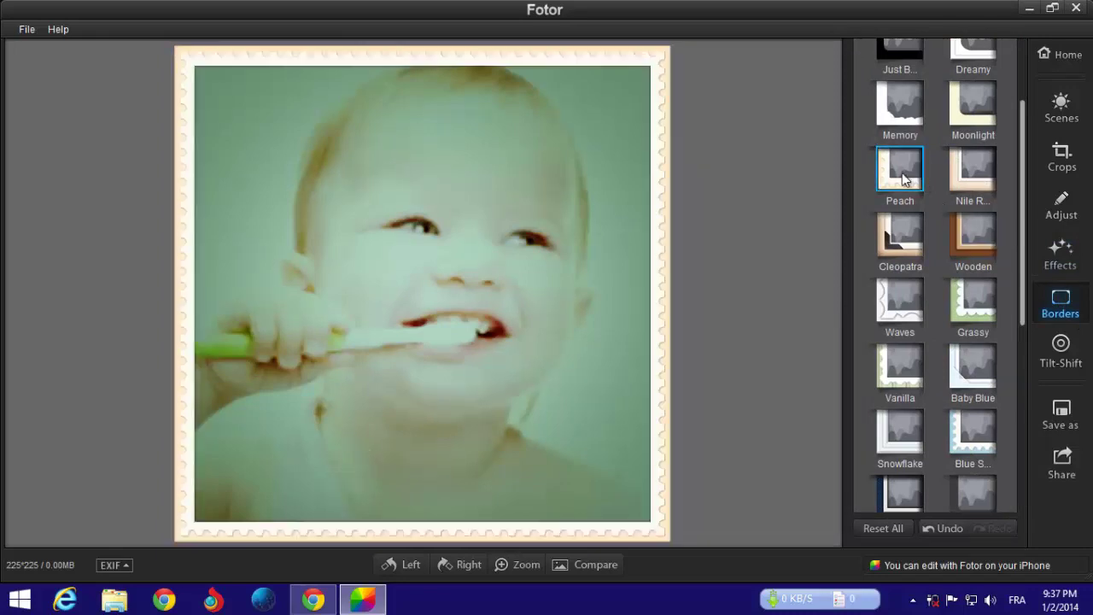
{"action": "left_click", "coordinate": [895, 95]}
{"action": "left_click", "coordinate": [968, 98]}
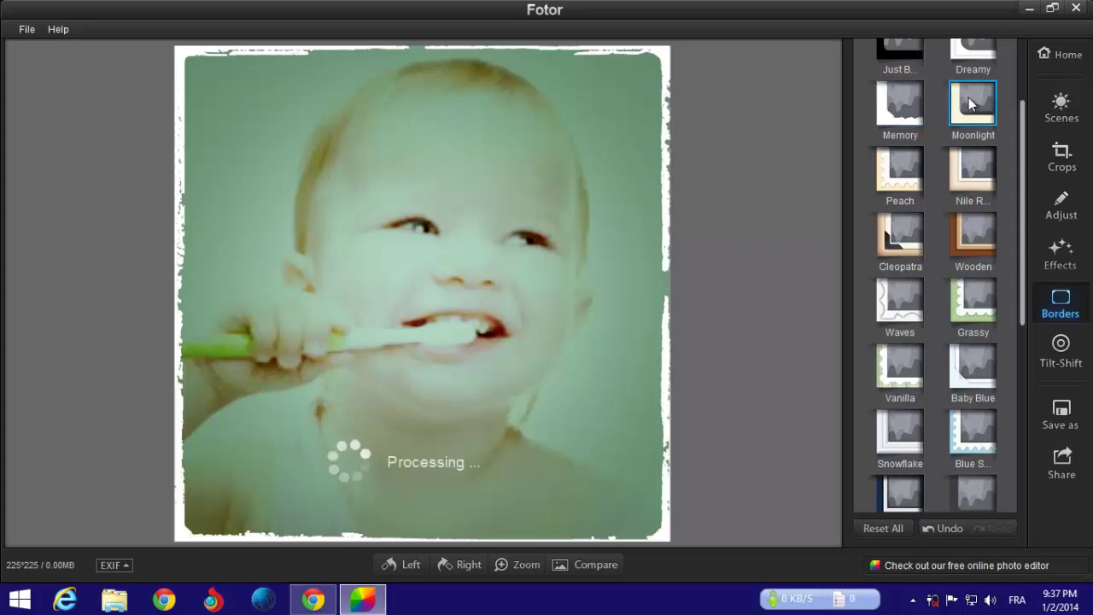
{"action": "left_click", "coordinate": [986, 388]}
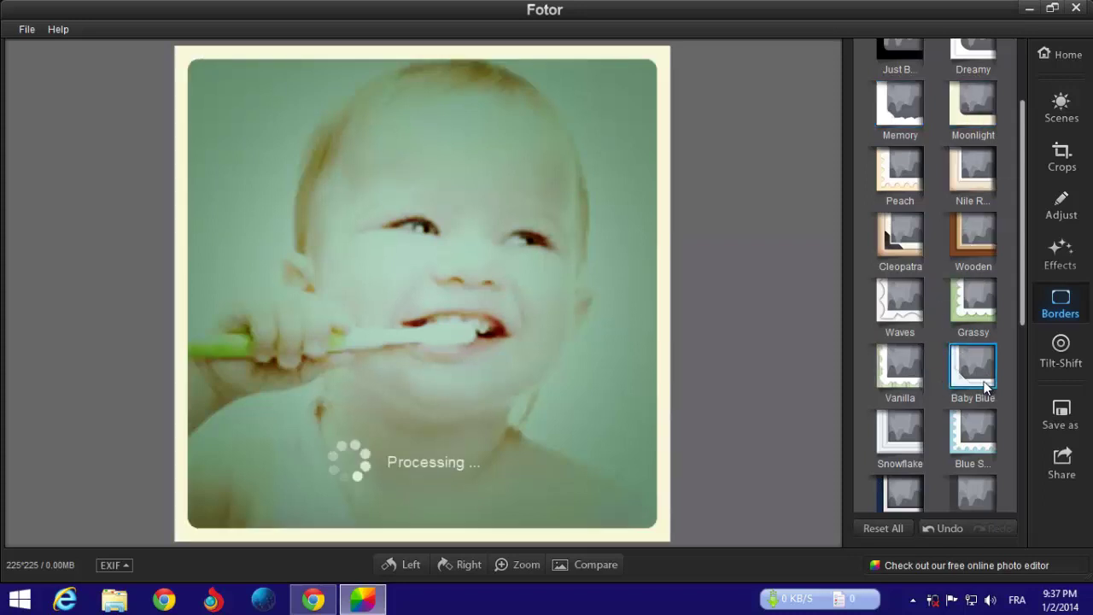
{"action": "left_click", "coordinate": [976, 435]}
{"action": "left_click", "coordinate": [909, 480]}
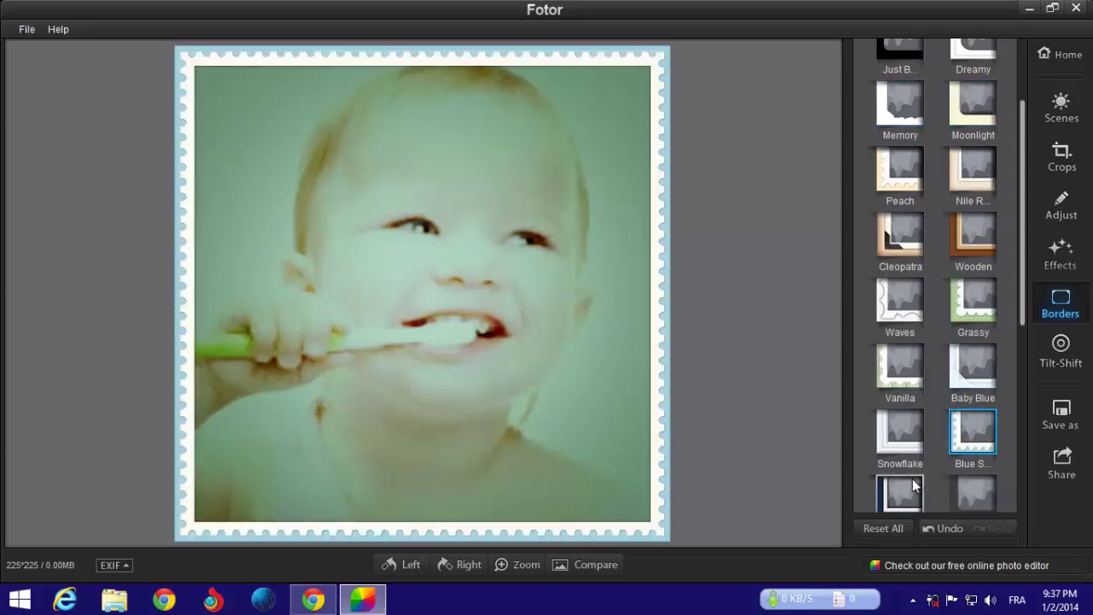
{"action": "left_click", "coordinate": [970, 486]}
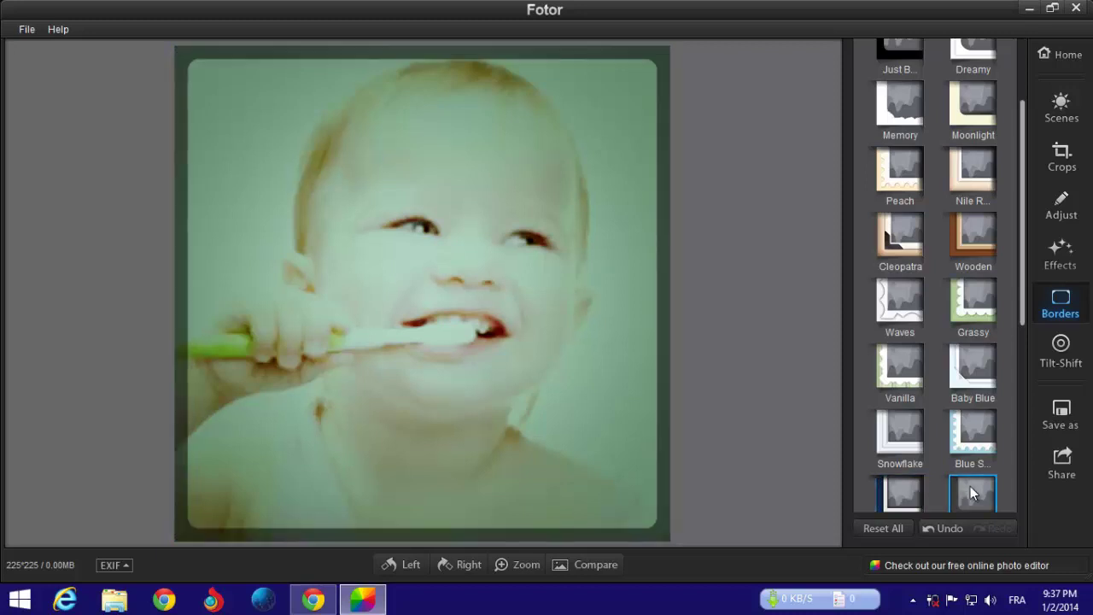
{"action": "left_click", "coordinate": [905, 434]}
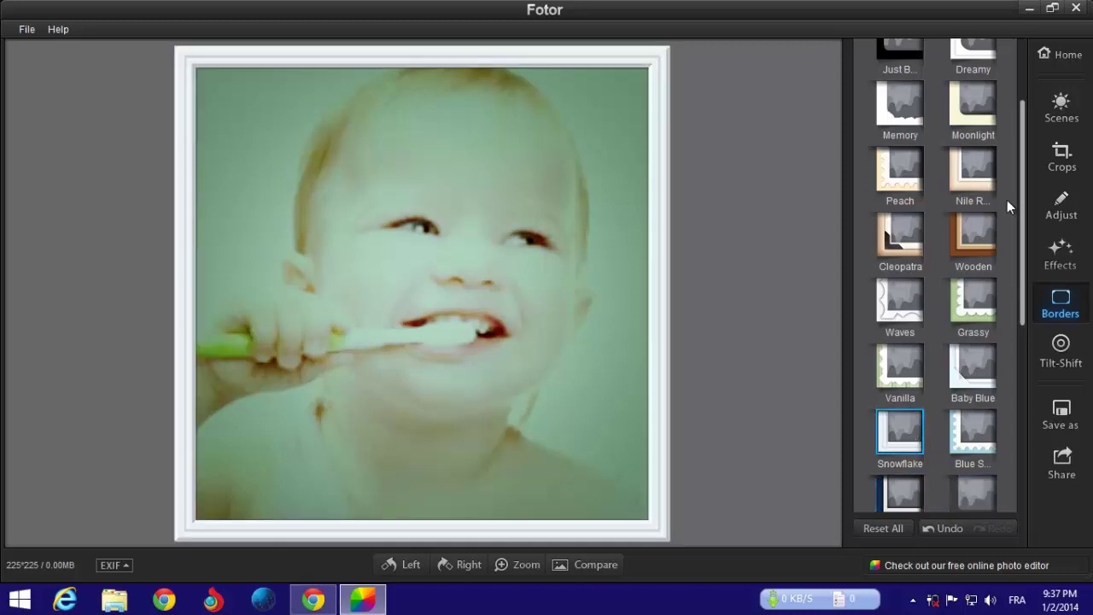
{"action": "left_click_drag", "start_coordinate": [1022, 202], "coordinate": [1032, 324]}
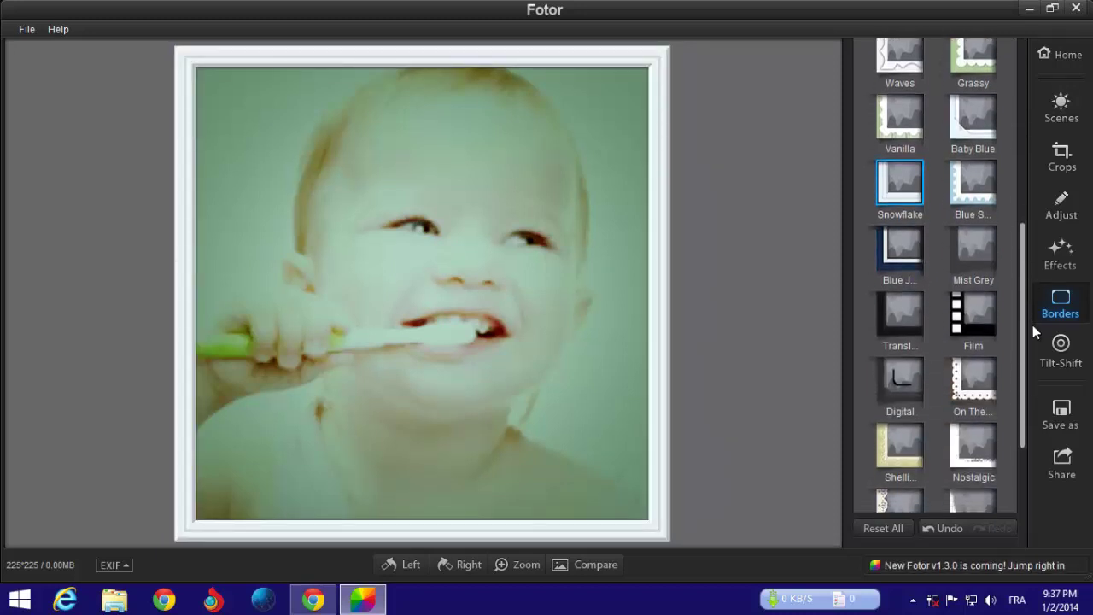
Step: Apply a circular tilt-shift blur with the sharp focus area centred on the baby's face
{"action": "left_click", "coordinate": [1069, 364]}
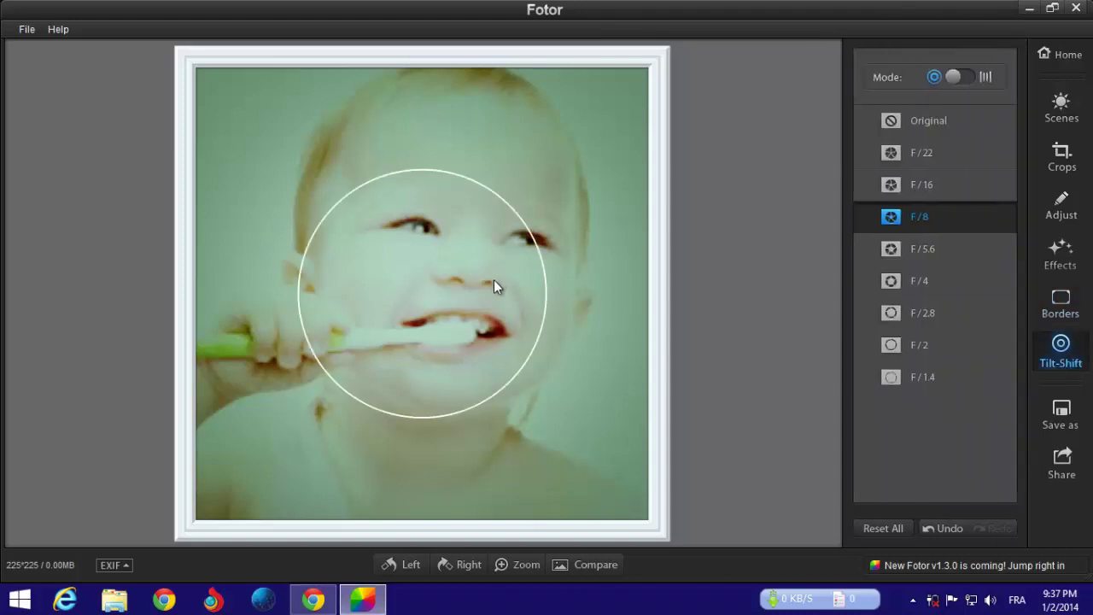
{"action": "left_click_drag", "start_coordinate": [488, 284], "coordinate": [584, 183]}
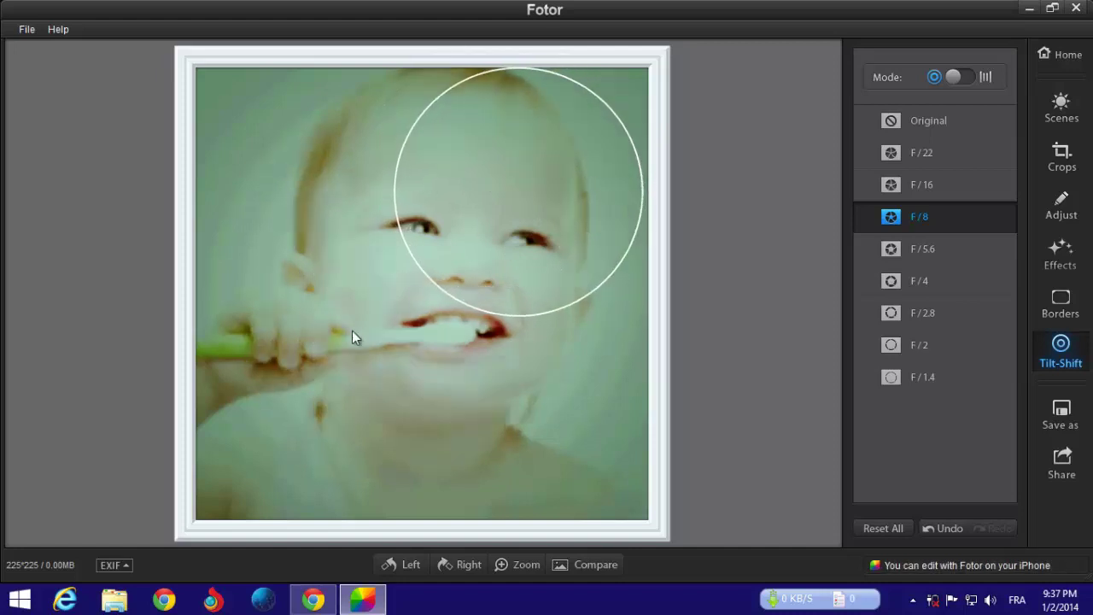
{"action": "mouse_move", "coordinate": [524, 205]}
{"action": "left_mouse_down"}
{"action": "mouse_move", "coordinate": [339, 375]}
{"action": "mouse_move", "coordinate": [391, 371]}
{"action": "left_mouse_up"}
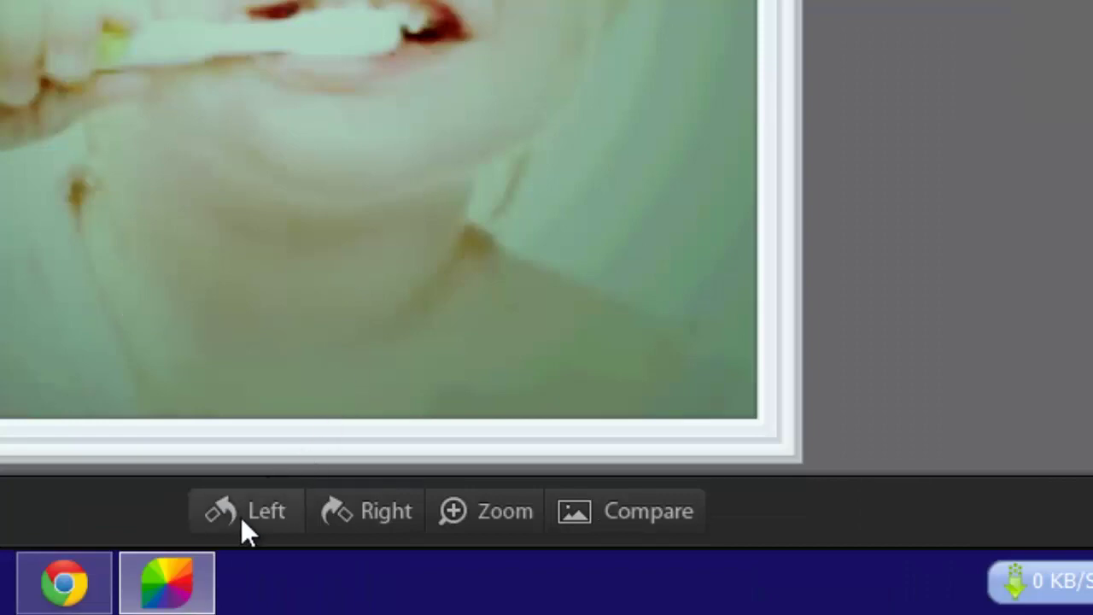
Step: Rotate the photo counter-clockwise several times, then clockwise back to upright
{"action": "left_click", "coordinate": [241, 515]}
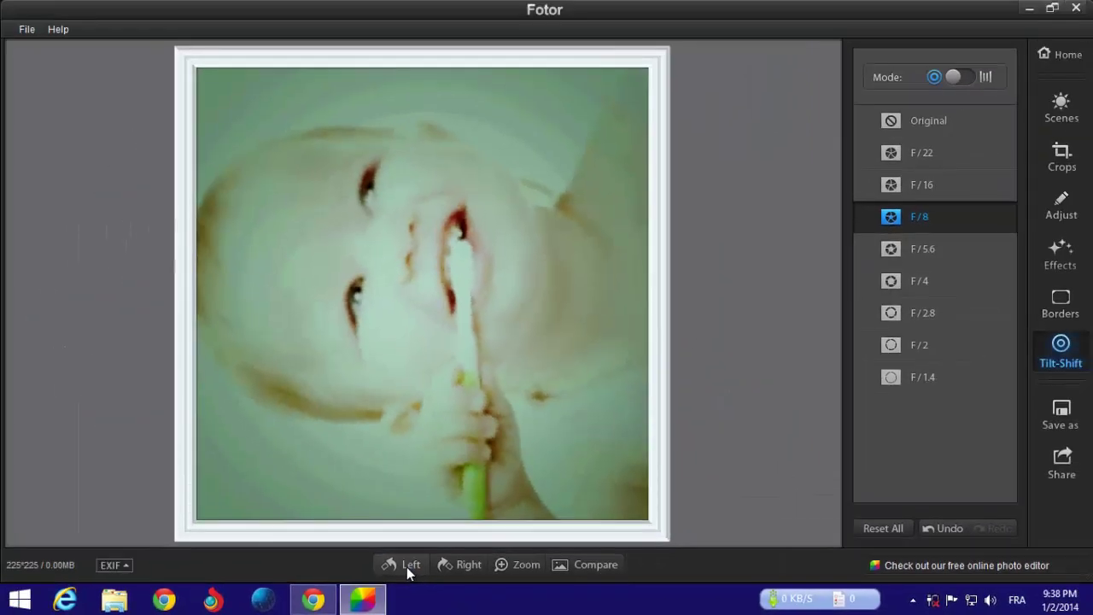
{"action": "left_click", "coordinate": [408, 569]}
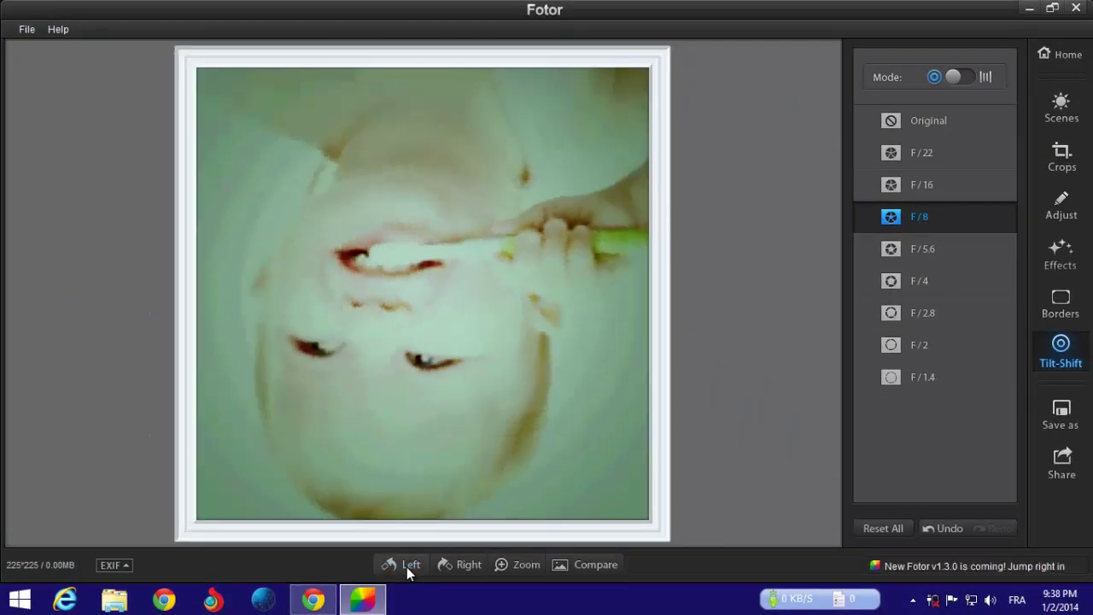
{"action": "left_click", "coordinate": [407, 568]}
{"action": "left_click", "coordinate": [462, 566]}
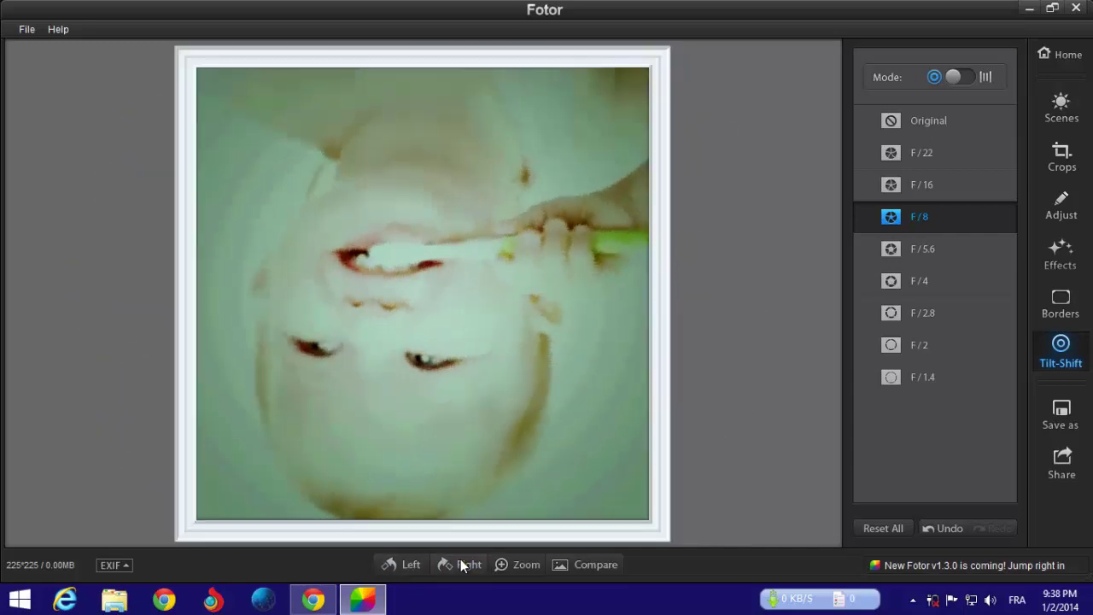
{"action": "left_click", "coordinate": [461, 565]}
{"action": "left_click", "coordinate": [461, 565]}
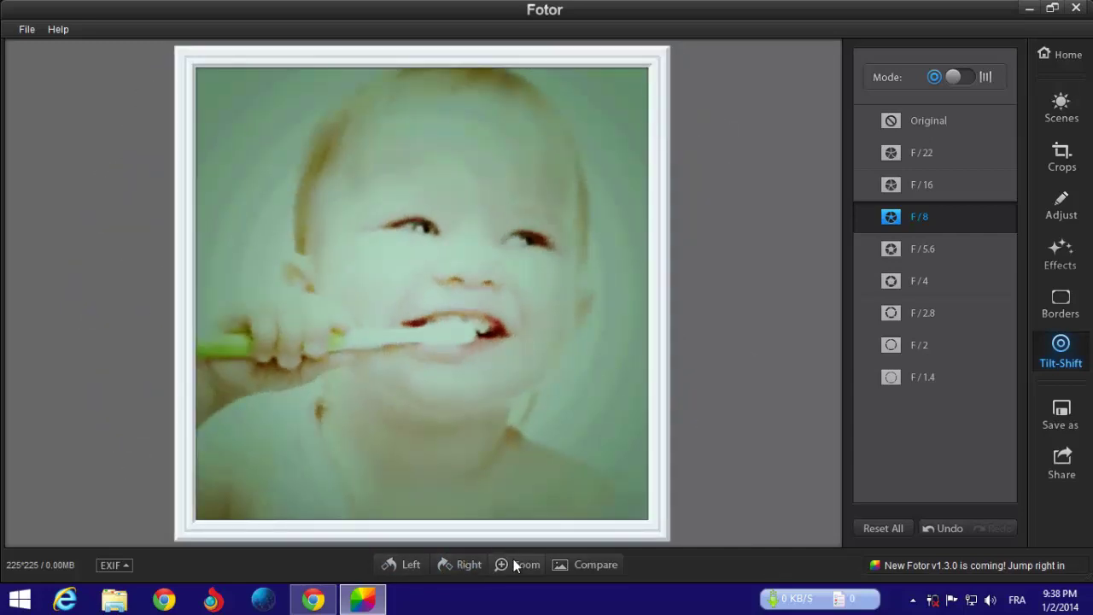
{"action": "left_click", "coordinate": [516, 565]}
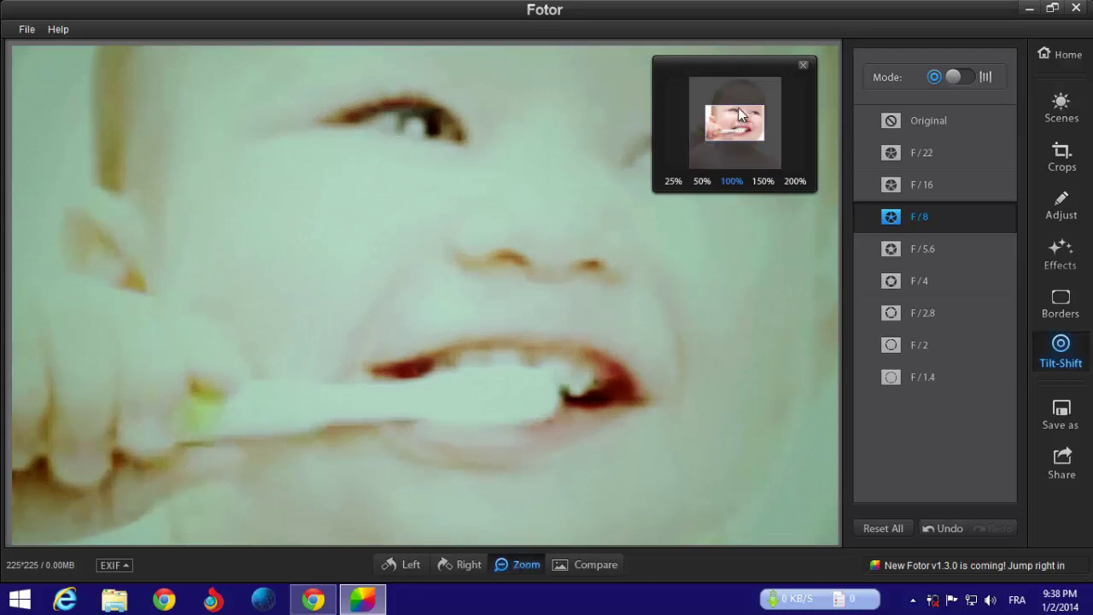
{"action": "left_click_drag", "start_coordinate": [739, 113], "coordinate": [742, 121]}
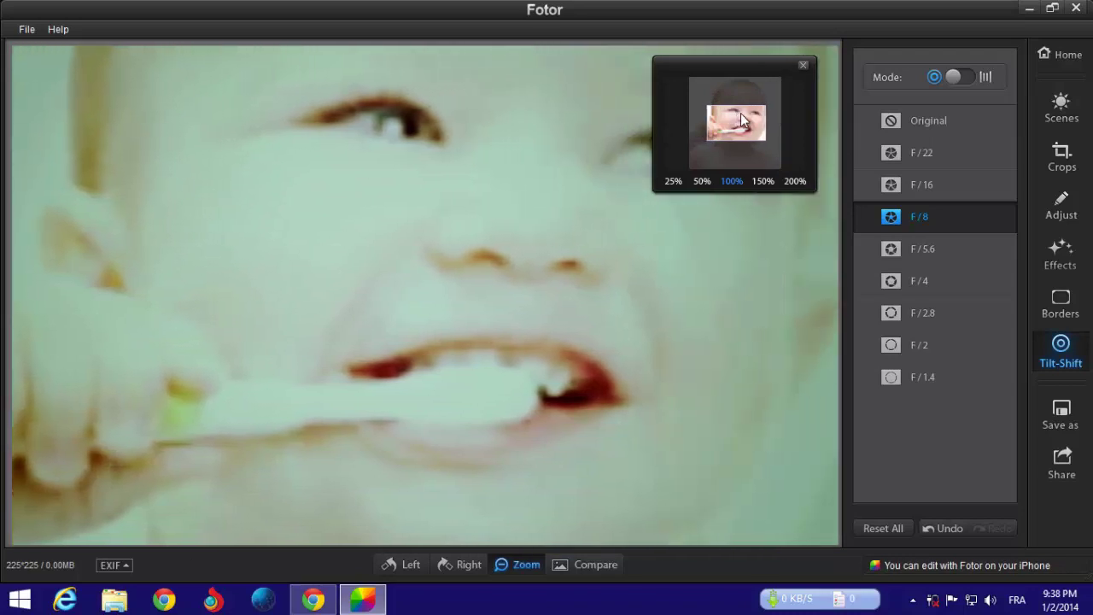
{"action": "left_click", "coordinate": [762, 181]}
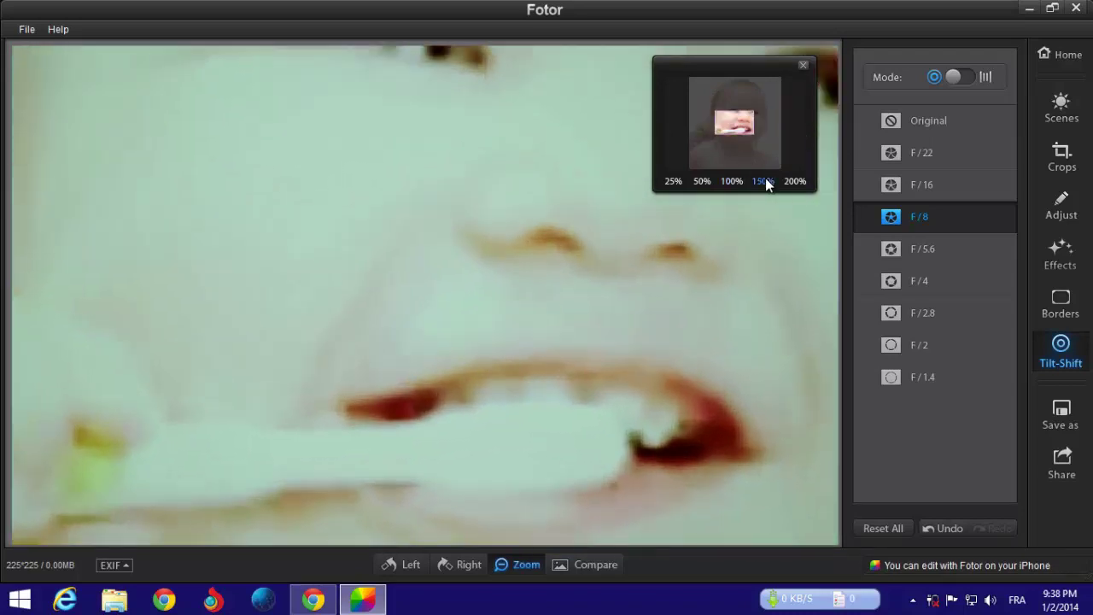
{"action": "left_click", "coordinate": [700, 182]}
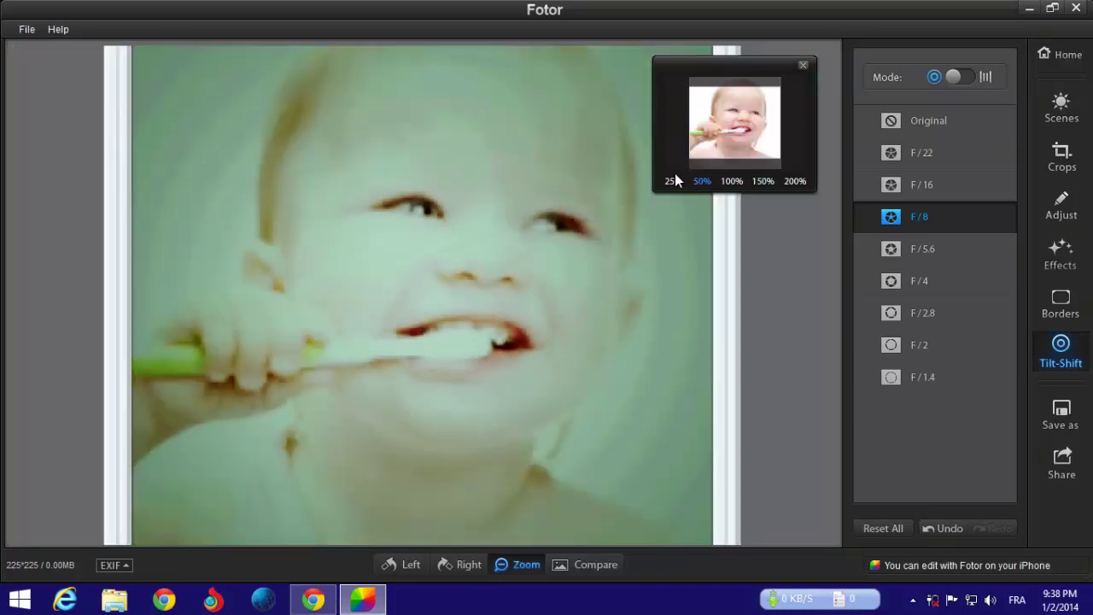
{"action": "left_click", "coordinate": [673, 181]}
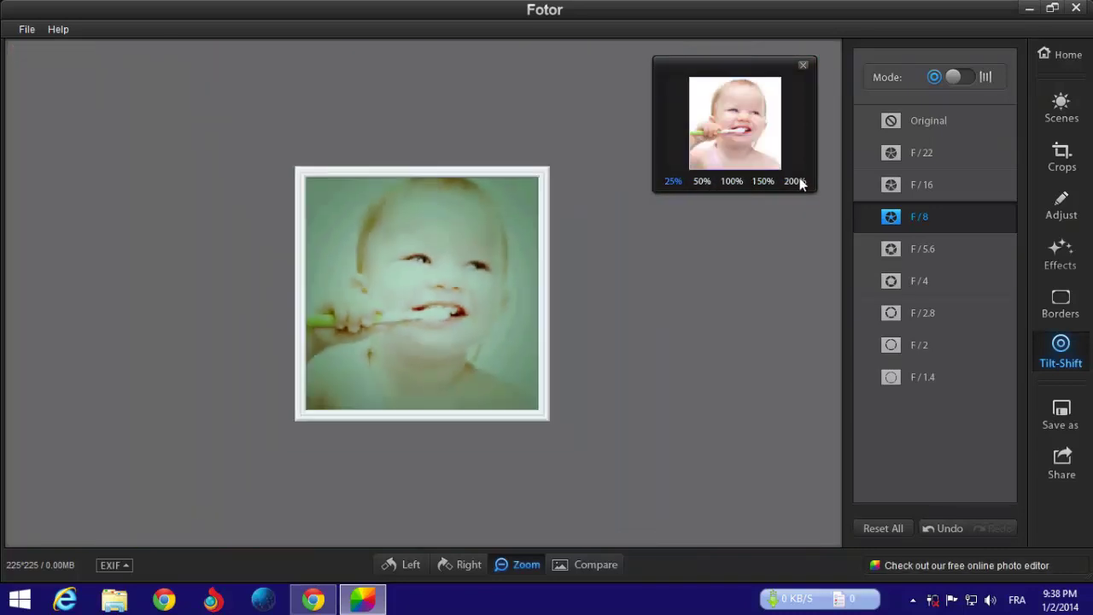
{"action": "left_click", "coordinate": [797, 181]}
{"action": "left_click", "coordinate": [740, 181]}
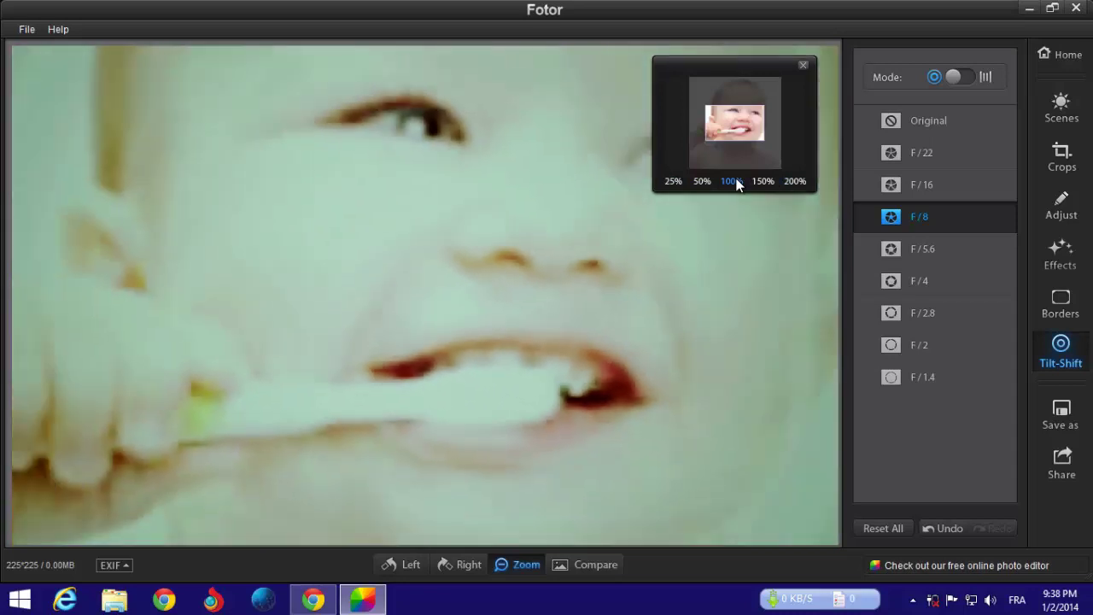
{"action": "left_click_drag", "start_coordinate": [739, 124], "coordinate": [742, 108]}
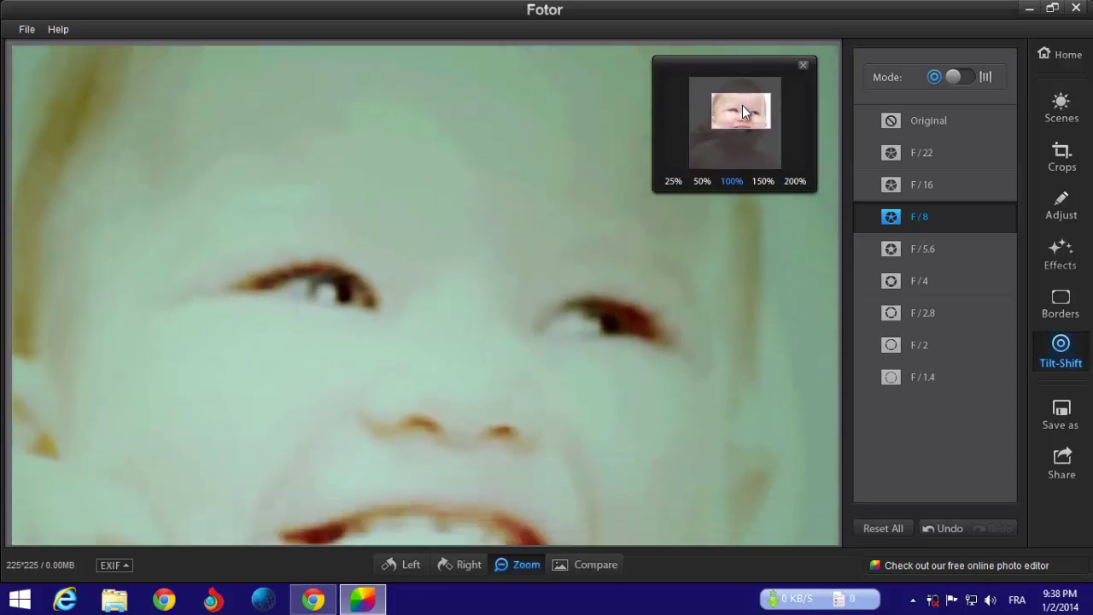
{"action": "left_click", "coordinate": [798, 246]}
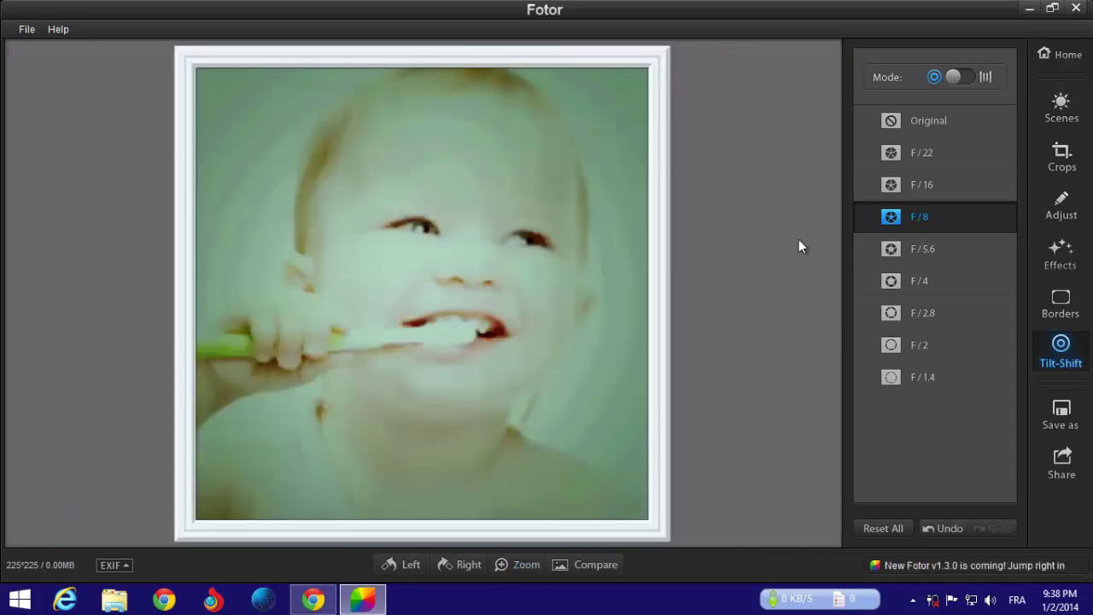
{"action": "left_click", "coordinate": [1077, 474]}
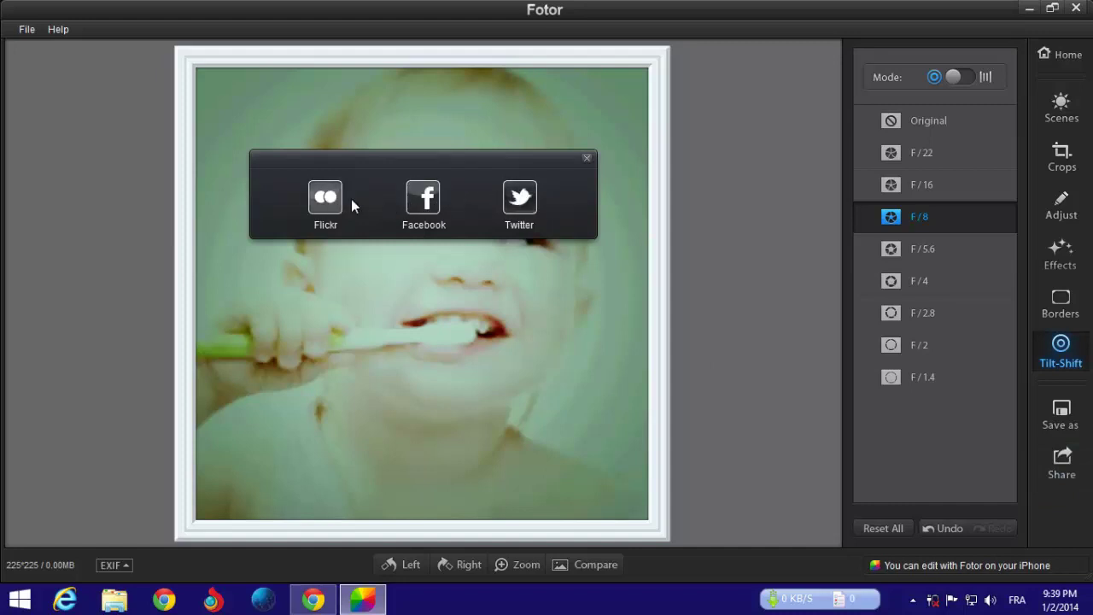
{"action": "left_click", "coordinate": [588, 159]}
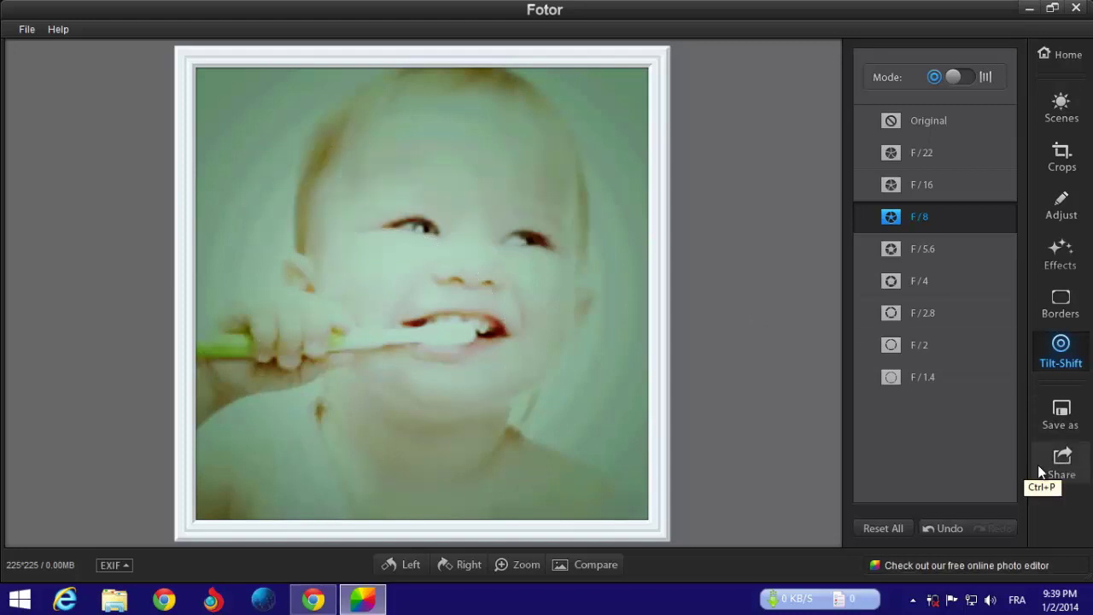
{"action": "left_click", "coordinate": [1067, 420]}
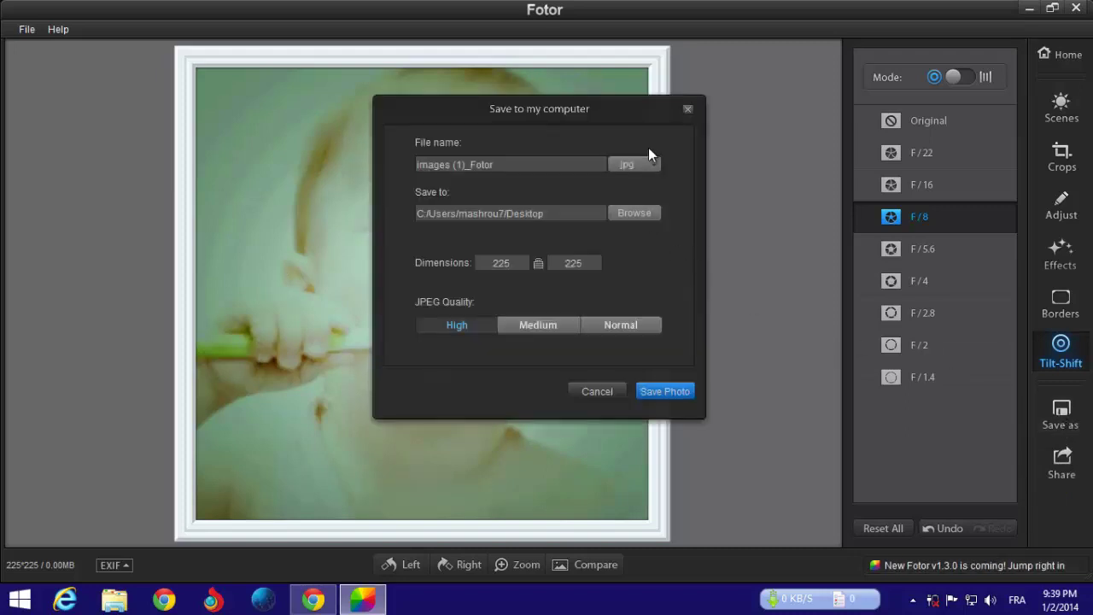
{"action": "left_click", "coordinate": [688, 111]}
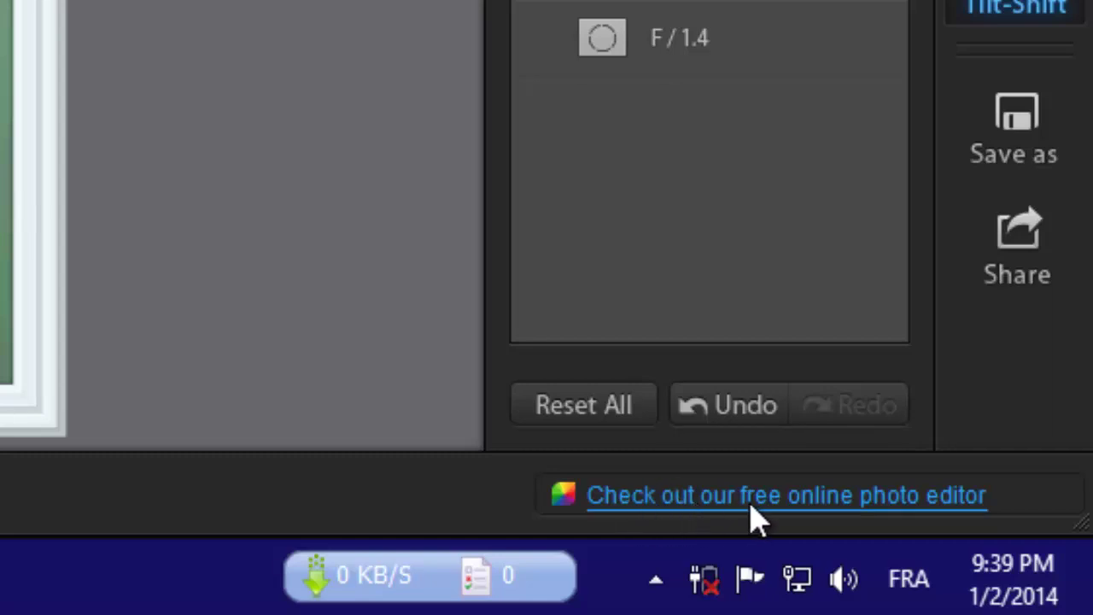
Step: Follow the 'Check out our free online photo editor' link to mashrou7.com and scroll its home page down and back up
{"action": "left_click", "coordinate": [791, 502]}
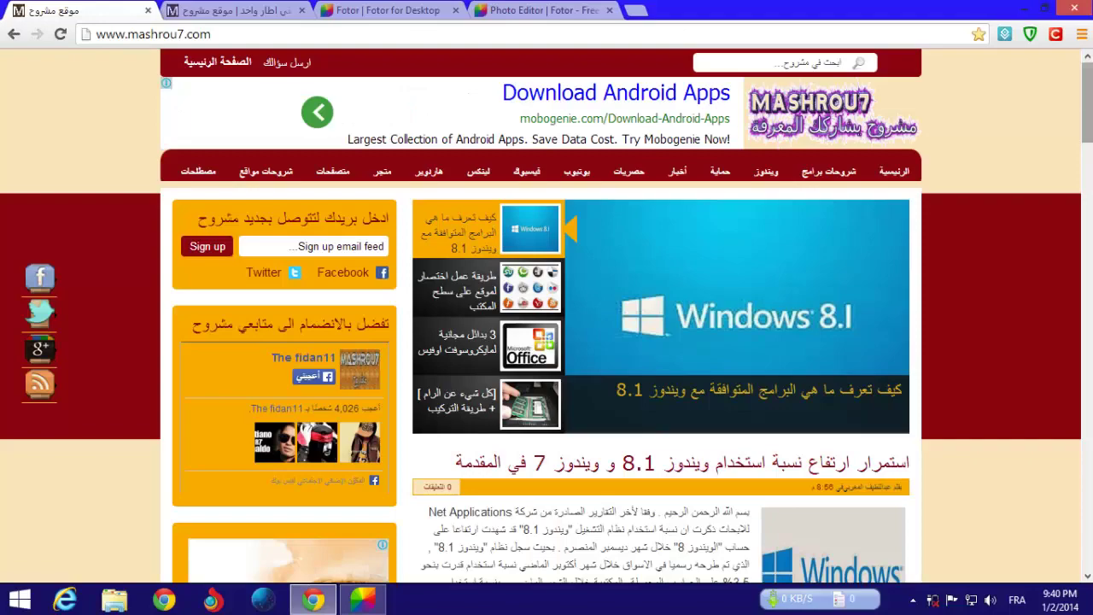
{"action": "left_click_drag", "start_coordinate": [1088, 111], "coordinate": [1088, 529]}
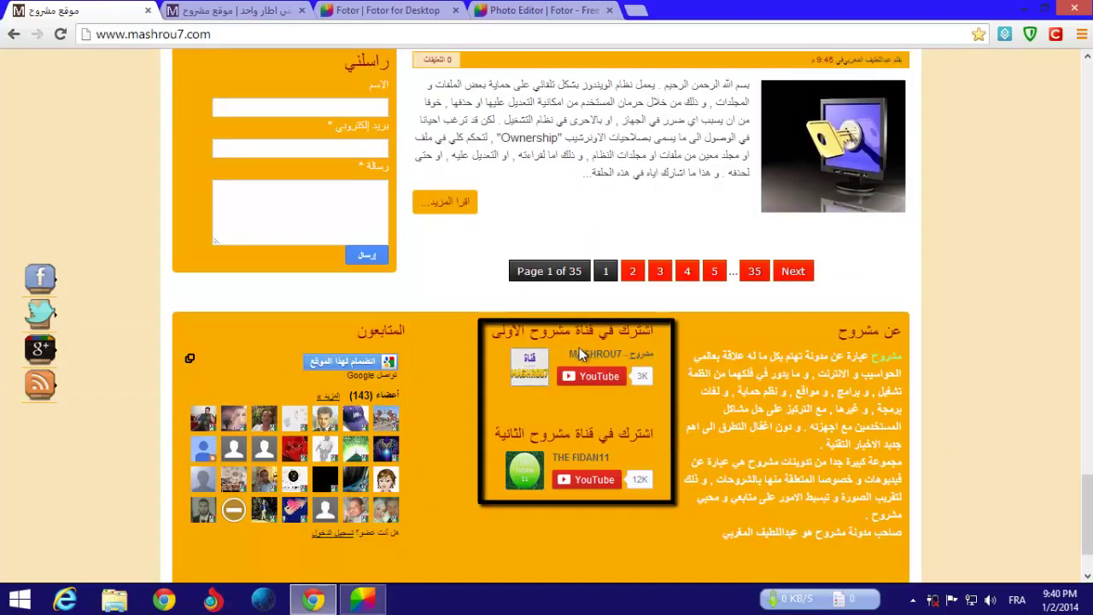
{"action": "left_click", "coordinate": [1088, 502]}
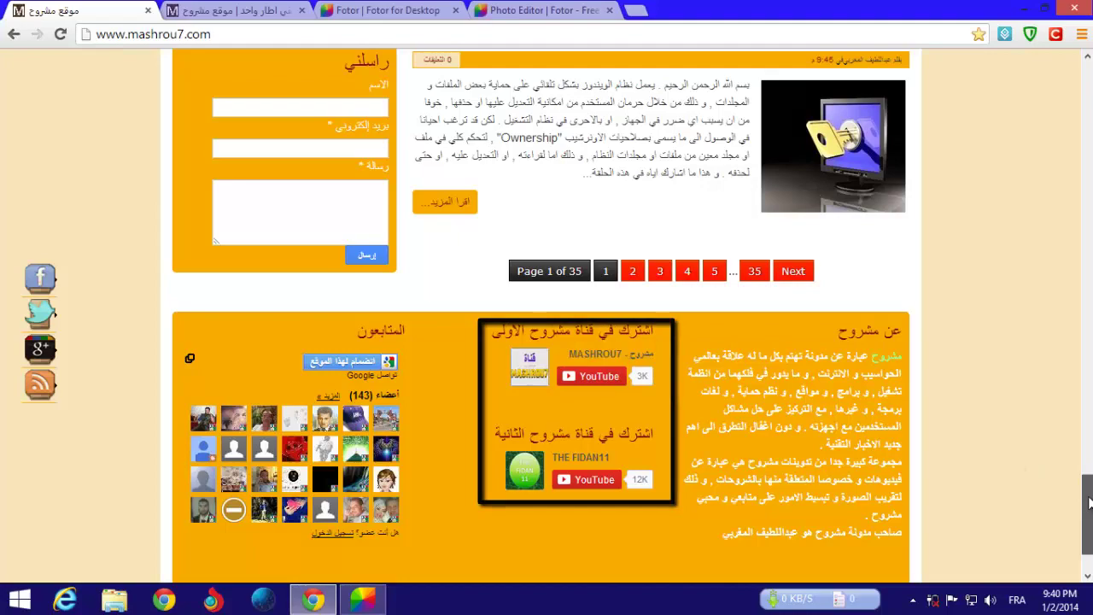
{"action": "left_click_drag", "start_coordinate": [1088, 503], "coordinate": [1086, 154]}
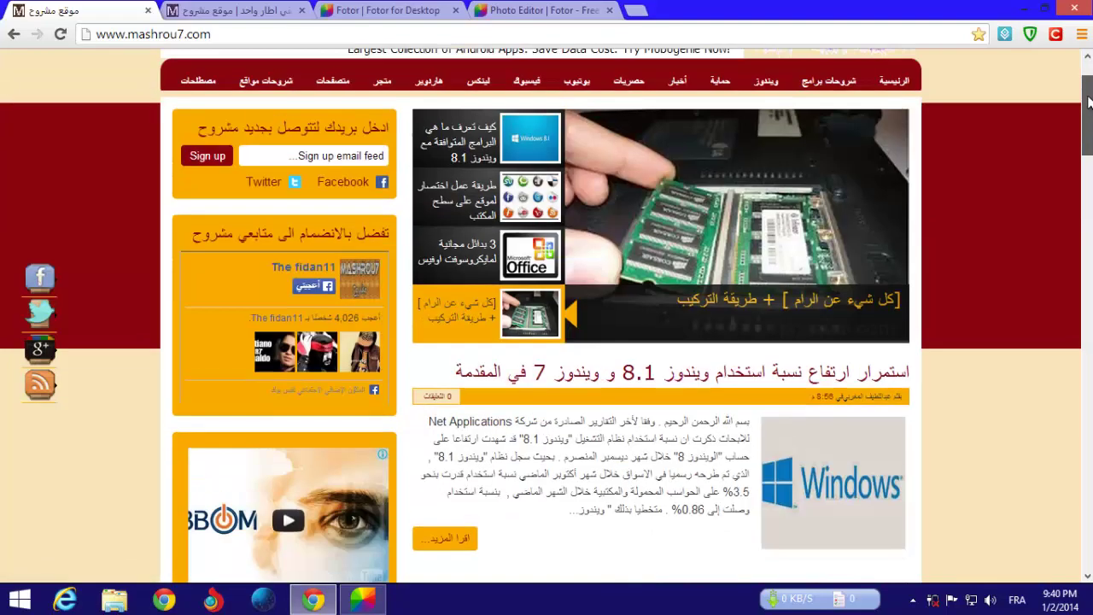
{"action": "left_click_drag", "start_coordinate": [1088, 158], "coordinate": [1089, 107]}
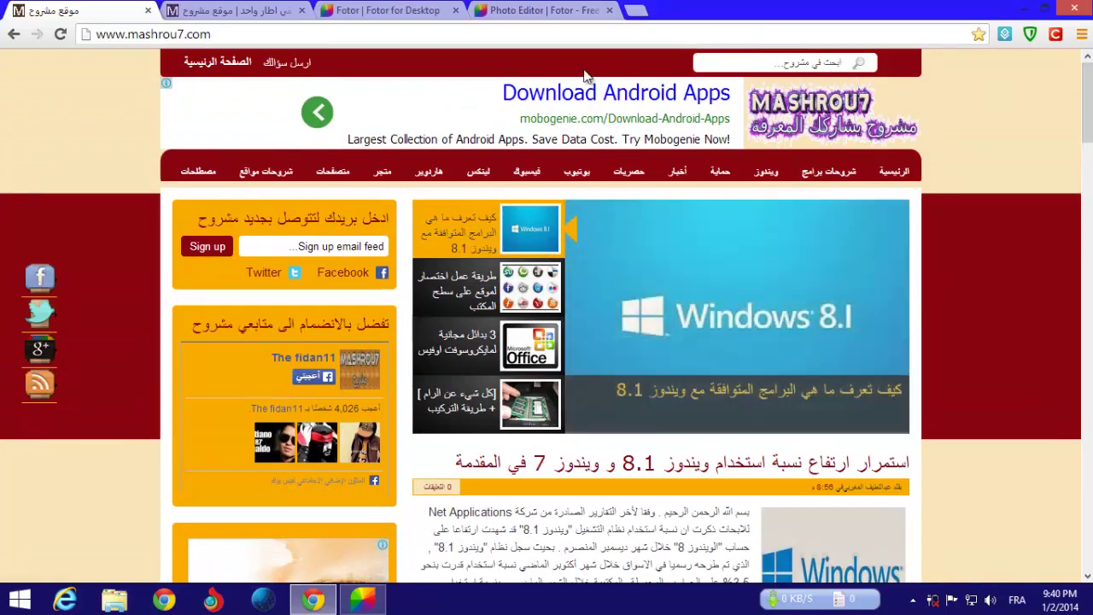